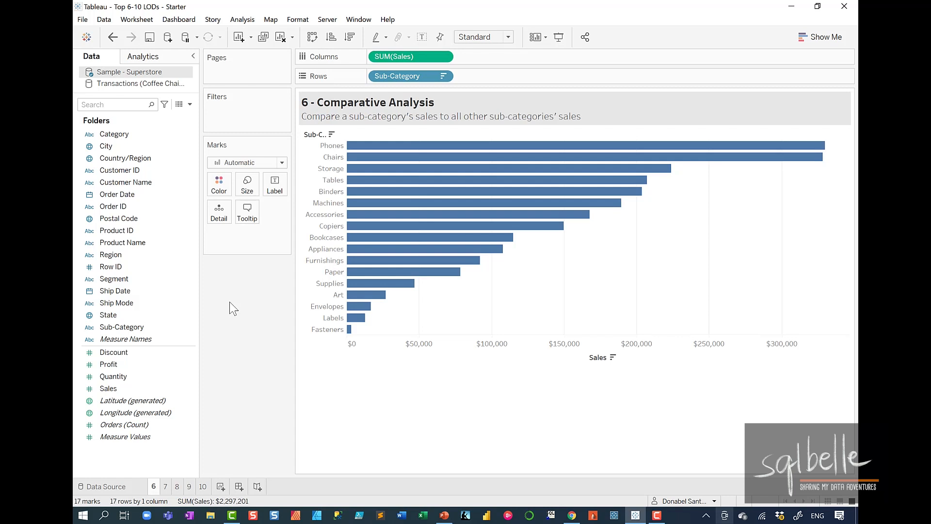
Create a list parameter named Sub-Category Parameter from the Sub-Category field and show its control on the sheet.
click(153, 327)
right_click(154, 328)
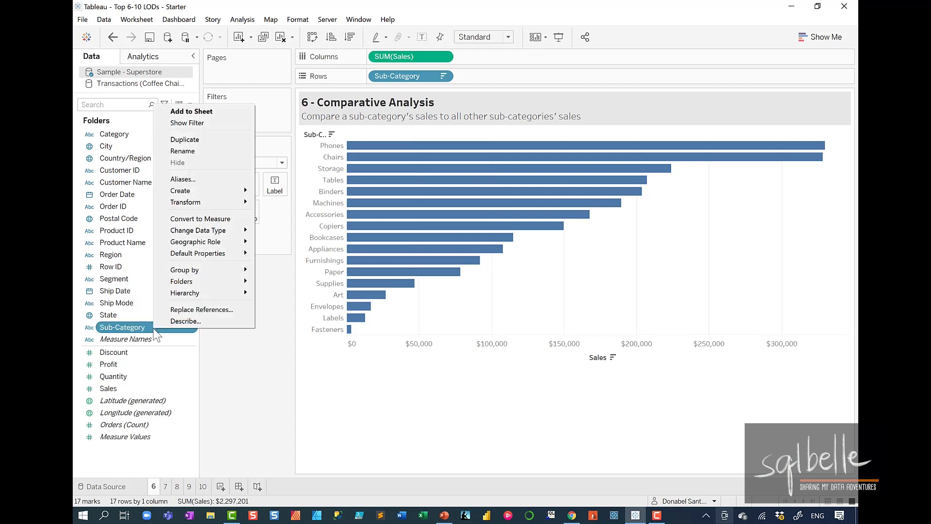
mouse_move(249, 195)
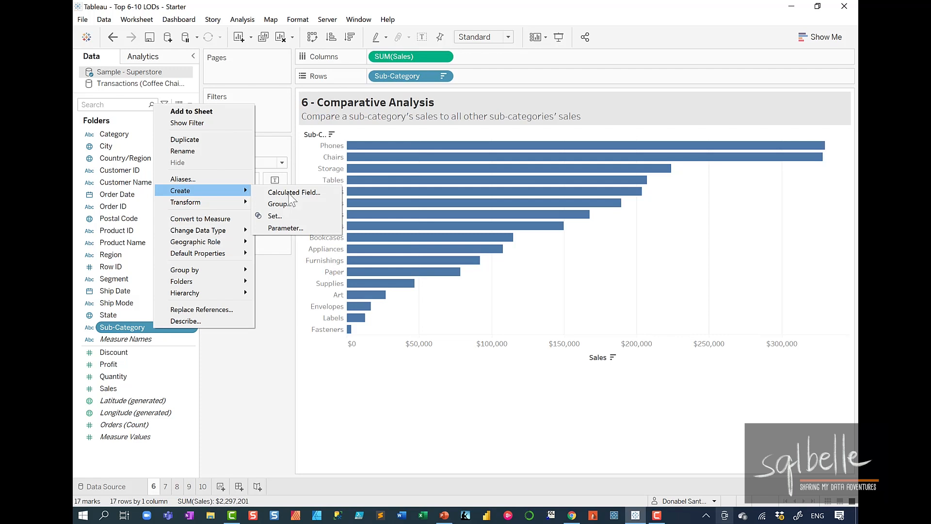
click(287, 225)
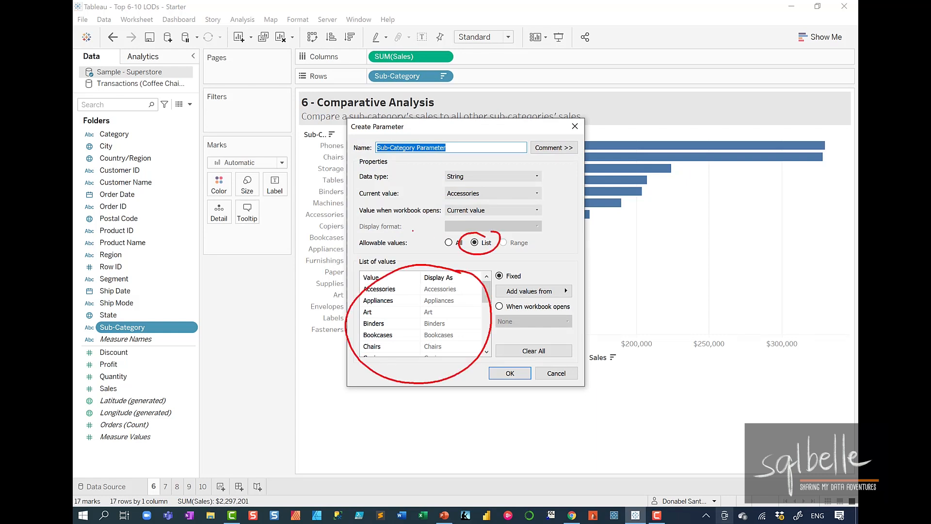
click(510, 373)
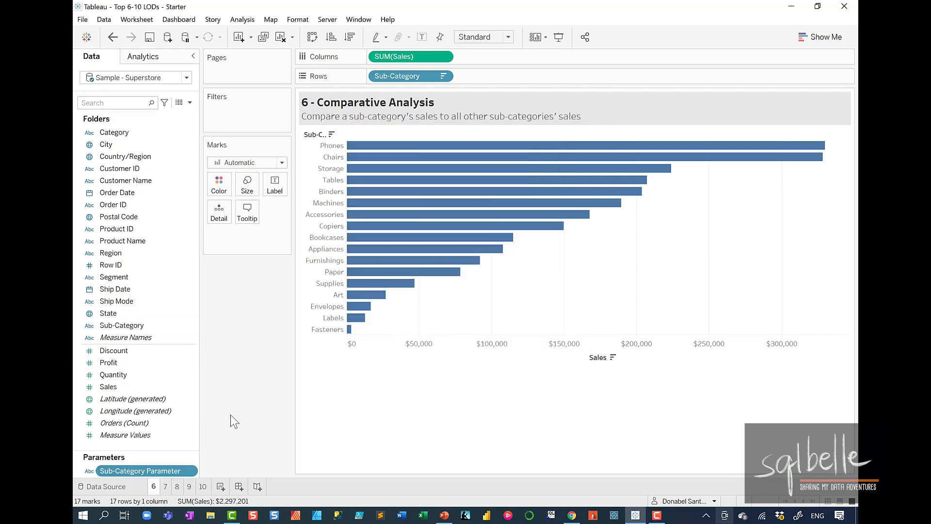
right_click(191, 471)
click(233, 295)
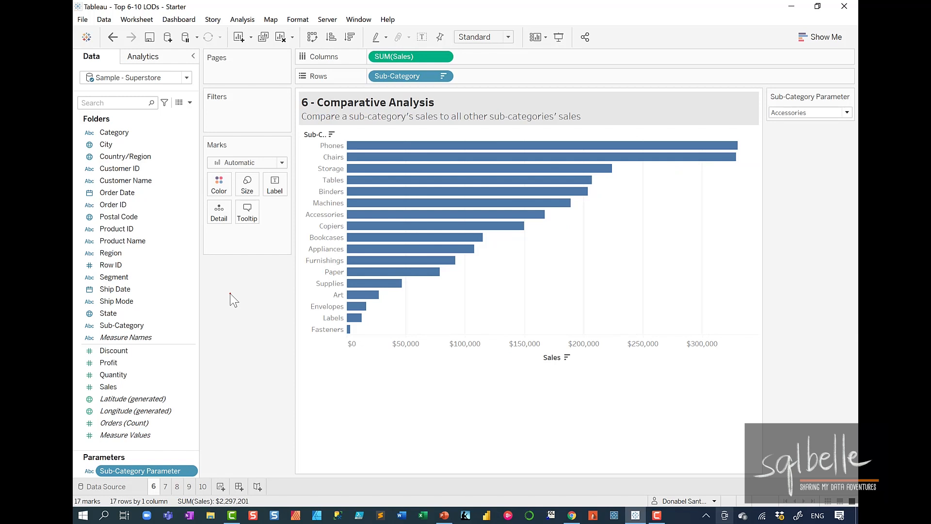
mouse_move(808, 110)
mouse_down()
mouse_move(794, 106)
mouse_move(807, 115)
mouse_up()
mouse_move(339, 209)
mouse_down()
mouse_move(298, 217)
mouse_move(356, 212)
mouse_up()
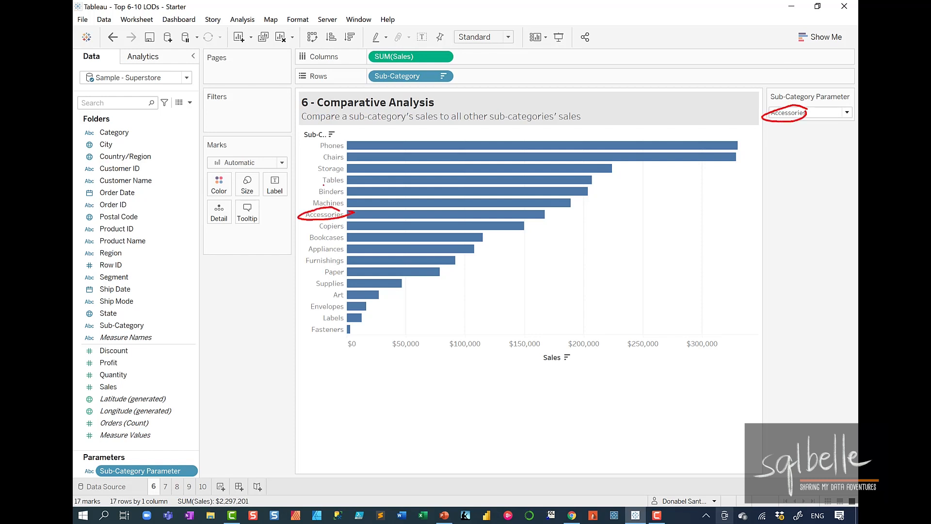
mouse_move(549, 216)
mouse_down()
mouse_move(597, 214)
mouse_move(558, 222)
mouse_up()
drag(545, 112, 552, 367)
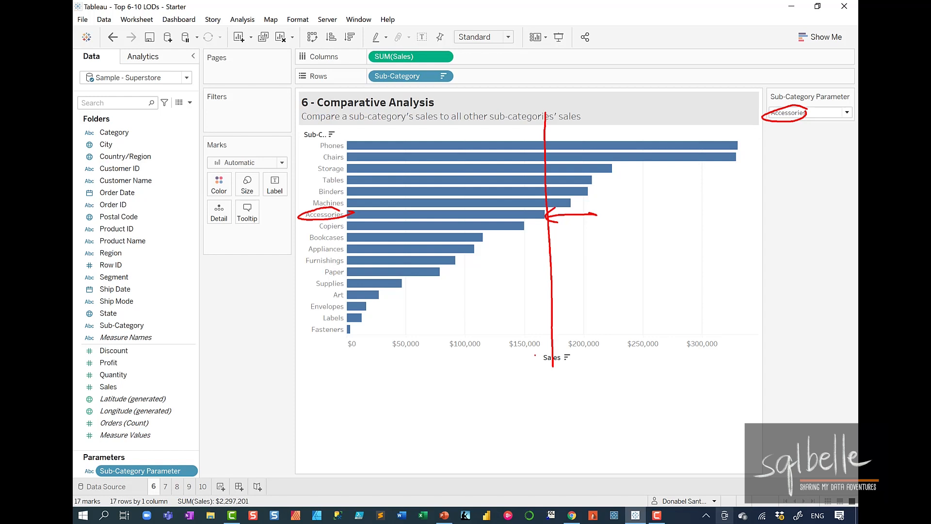
mouse_move(517, 285)
mouse_down()
mouse_move(390, 297)
mouse_move(411, 312)
mouse_up()
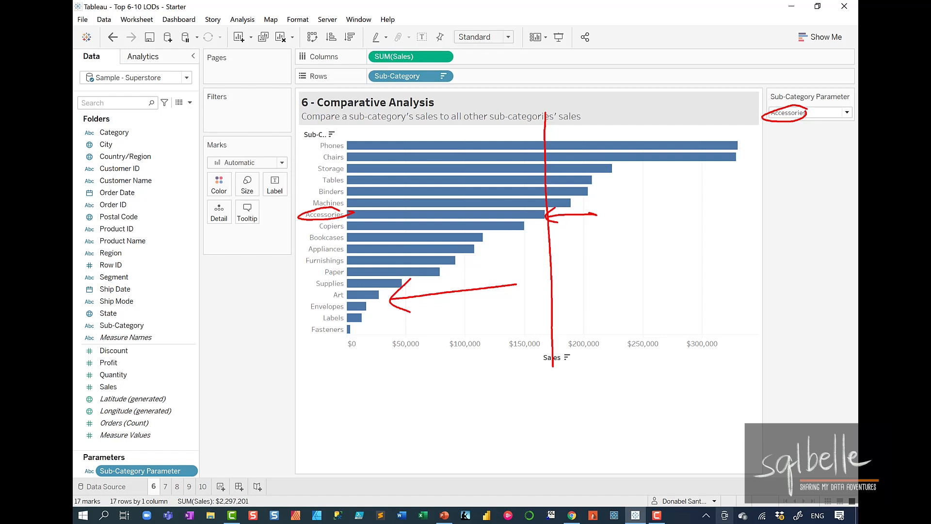
Start a new calculated field named Selected Sub-Category Sales.
click(190, 102)
click(175, 114)
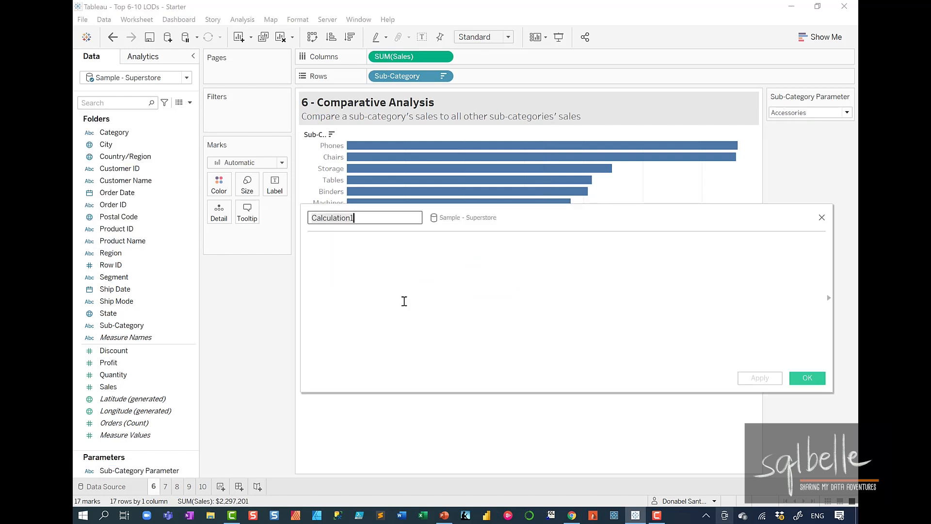
text(Selected Sub-Category Sales)
key(Tab)
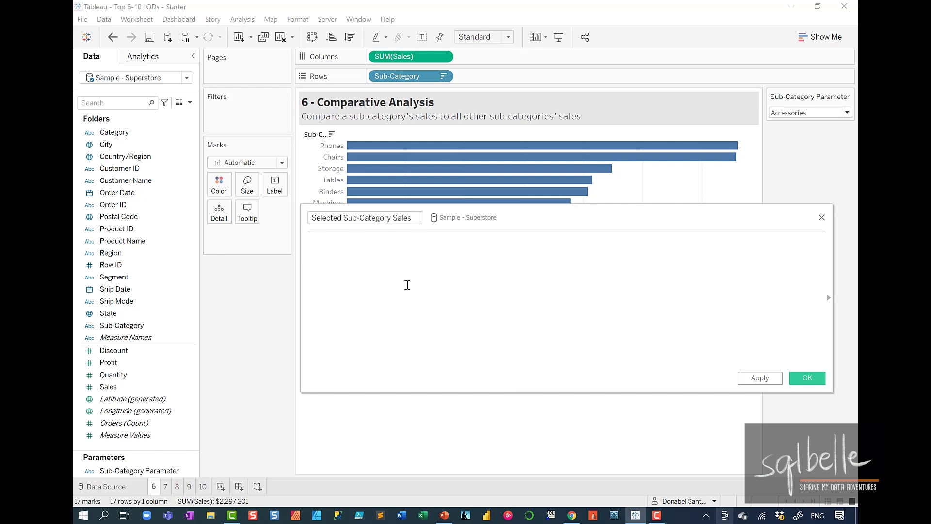
Define the calculation as IF [Sub-Category] = [Sub-Category Parameter] THEN [Sales] END and save it.
text(IF [)
text(Su)
key(Return)
text(=)
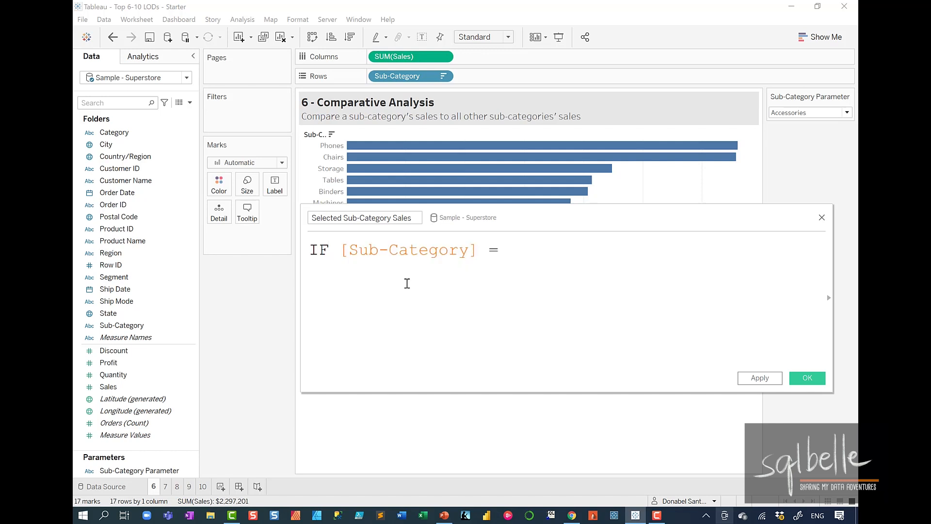
drag(129, 470, 555, 254)
key(Return)
text(THEN Sal)
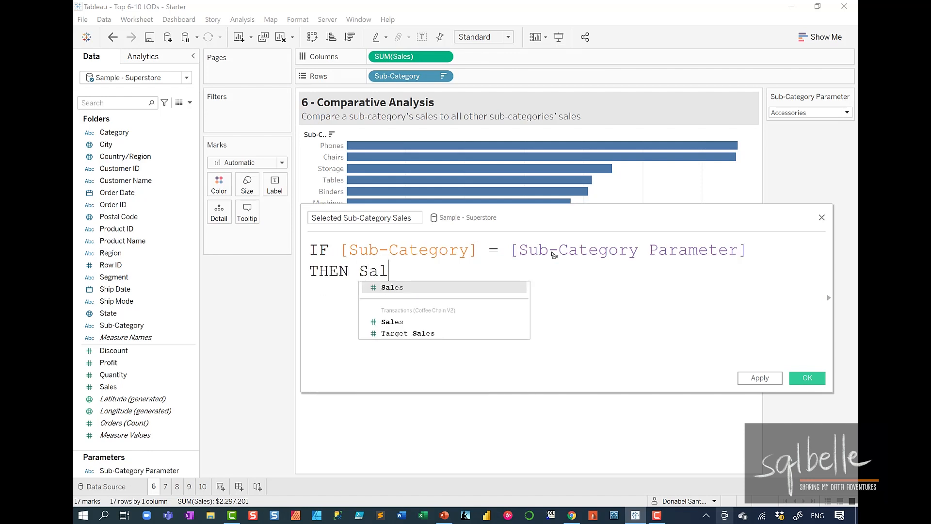
key(Return)
key(Return)
text(END)
click(808, 378)
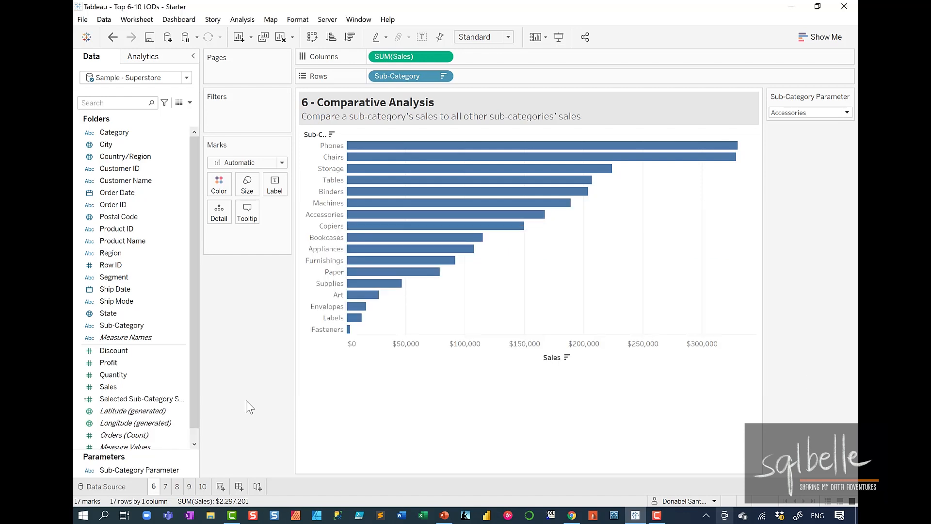
Add Selected Sub-Category Sales to Columns after SUM(Sales).
click(138, 402)
drag(137, 402, 519, 65)
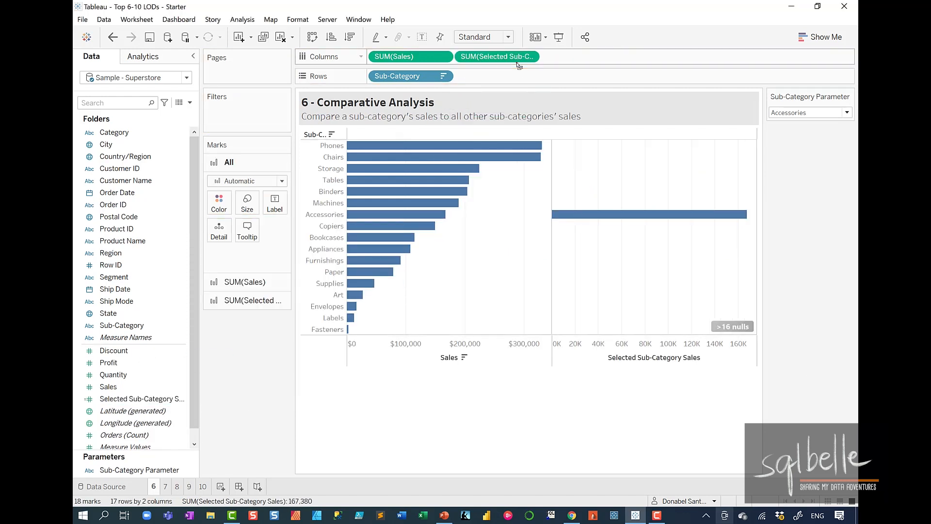
drag(450, 214, 536, 216)
mouse_move(620, 205)
mouse_down()
mouse_move(687, 199)
mouse_move(667, 198)
mouse_up()
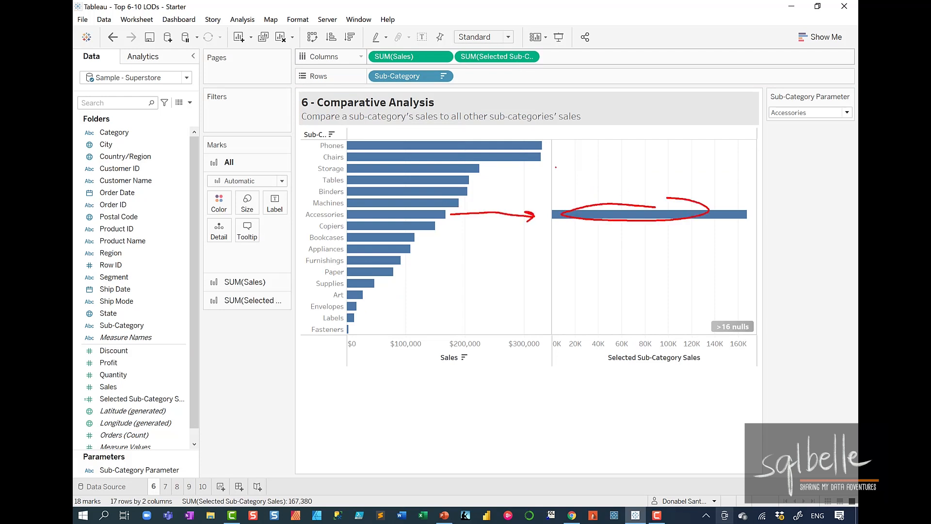
mouse_move(365, 132)
mouse_down()
mouse_move(372, 176)
mouse_move(350, 208)
mouse_up()
drag(765, 72, 838, 125)
drag(821, 61, 777, 118)
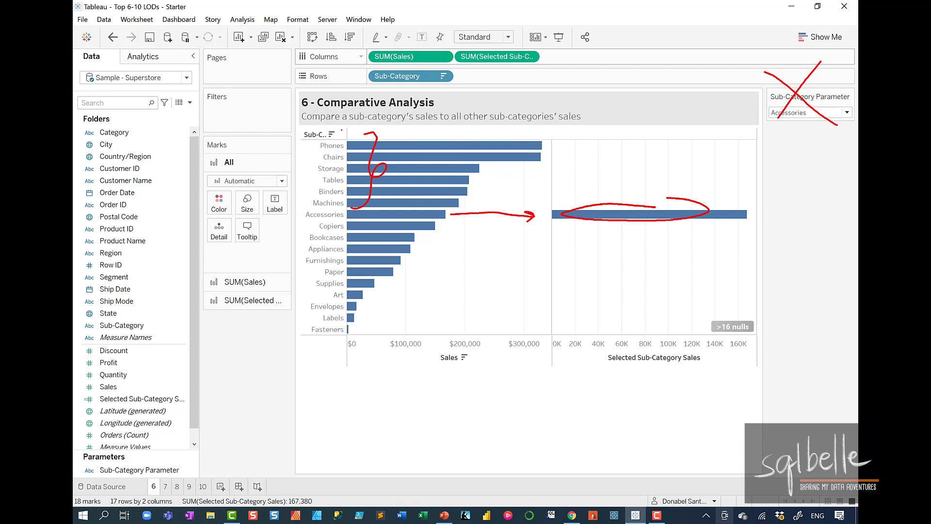
mouse_move(471, 146)
mouse_down()
mouse_move(517, 146)
mouse_move(511, 160)
mouse_up()
drag(467, 170, 489, 169)
mouse_move(652, 164)
mouse_down()
mouse_move(660, 219)
mouse_move(671, 207)
mouse_up()
mouse_move(305, 348)
mouse_down()
mouse_move(313, 121)
mouse_move(303, 372)
mouse_up()
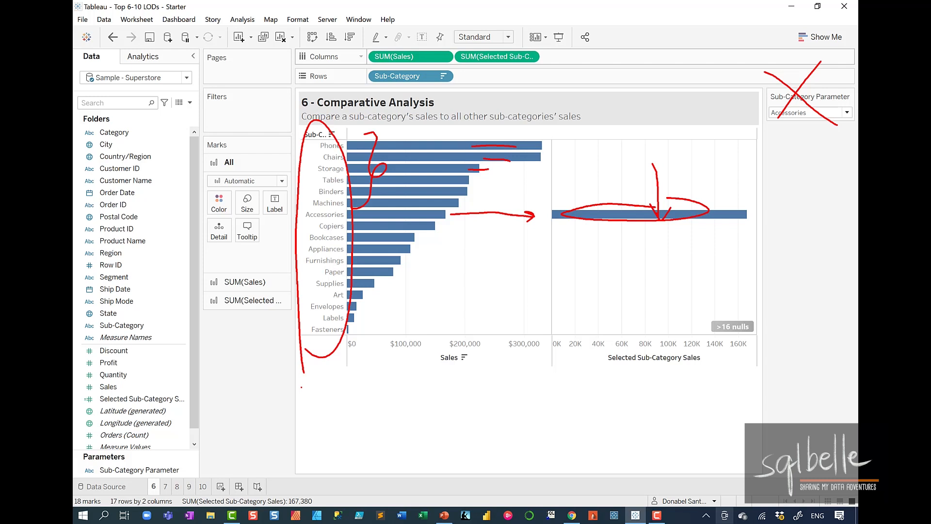
mouse_move(822, 190)
mouse_down()
mouse_move(747, 213)
mouse_move(758, 224)
mouse_up()
key(Escape)
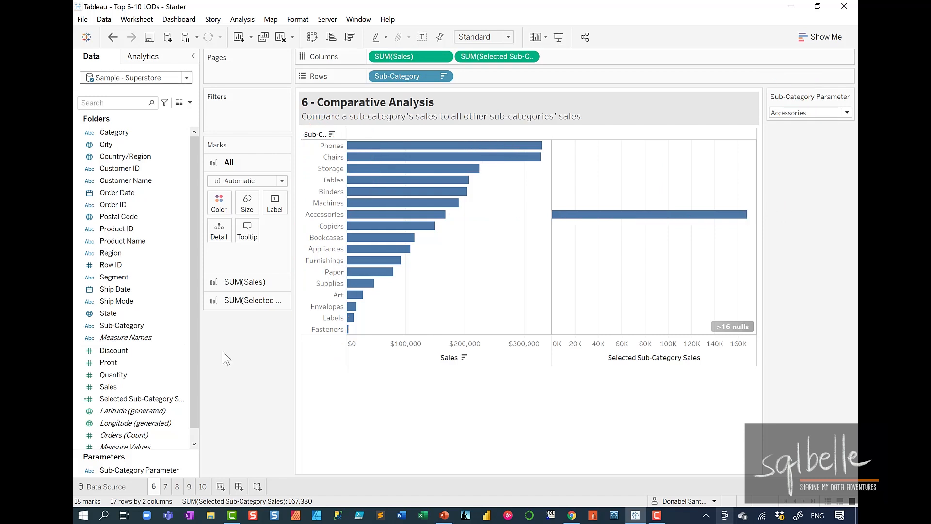
Start another calculated field named Selected Sub-Category Sales - EXCLUDE.
click(190, 103)
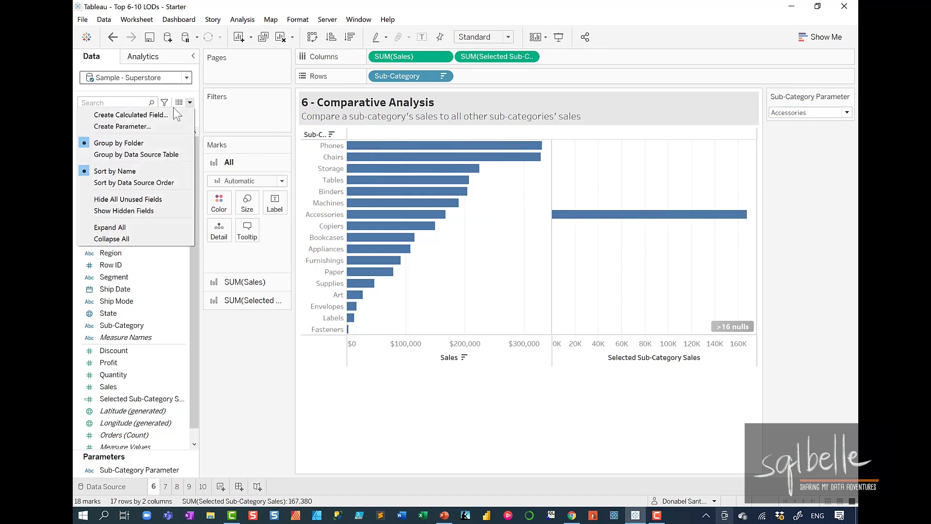
click(164, 114)
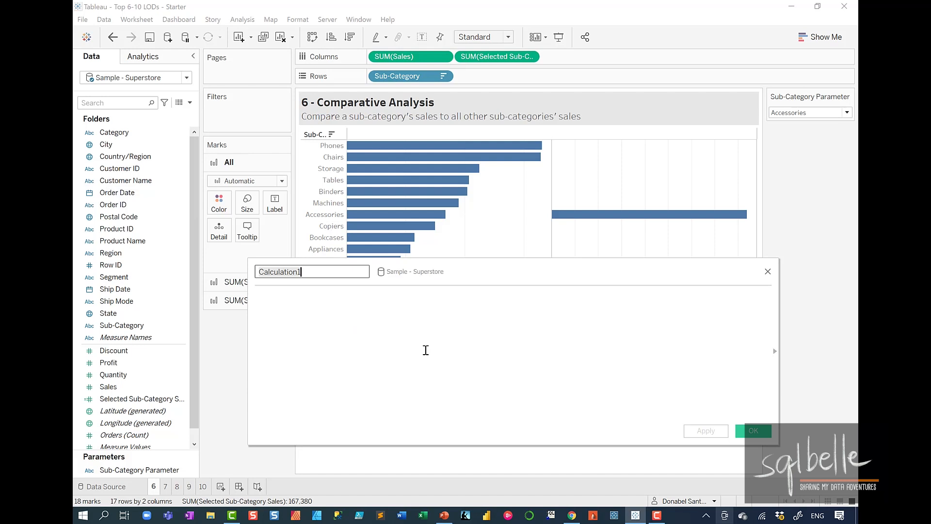
text(Selected )
text(Sub-Cate)
text(gory Sales - EX)
text(CLUDE)
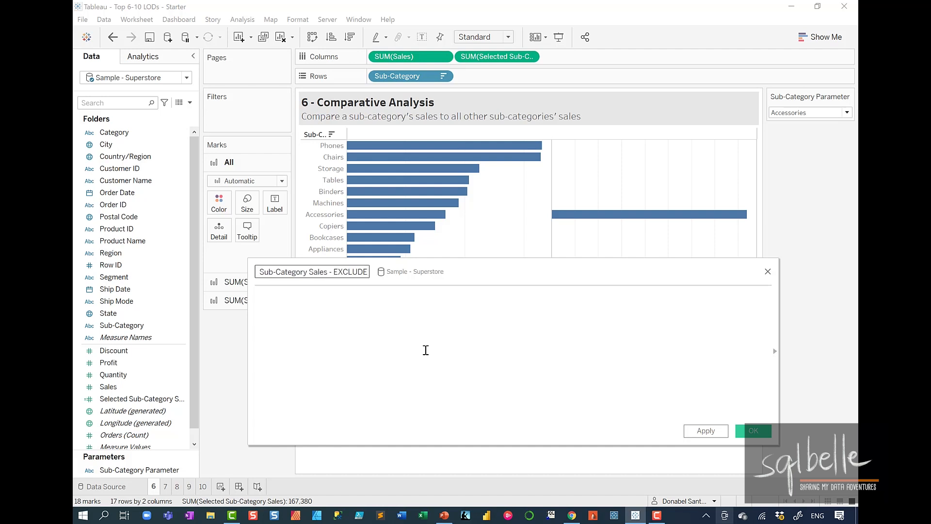
Define the calculation as {EXCLUDE [Sub-Category]: SUM([Selected Sub-Category Sales])} and save it.
click(426, 350)
text({EXCLUDE)
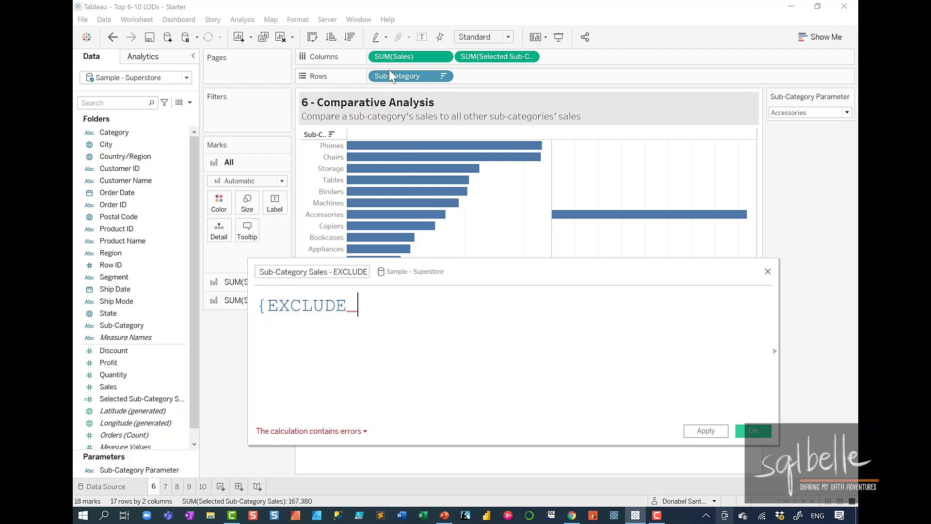
drag(397, 76, 623, 317)
text(:)
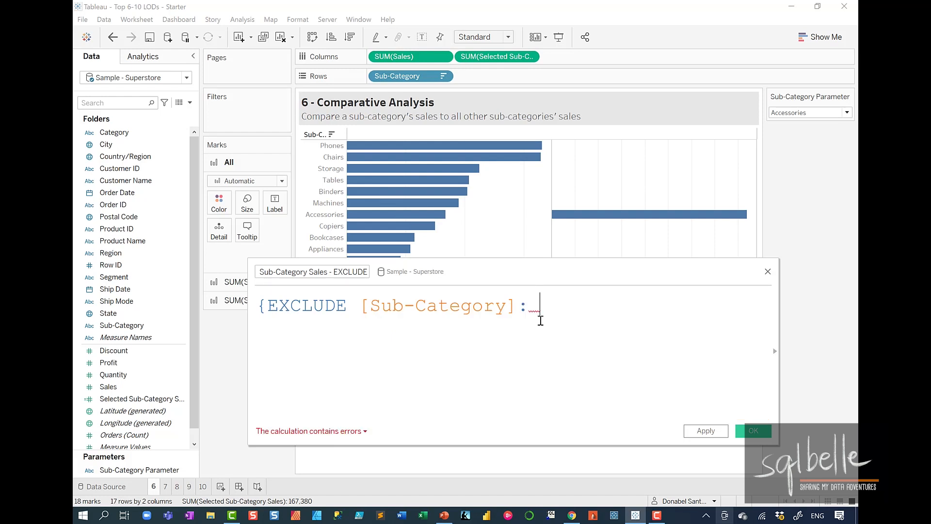
drag(483, 56, 562, 323)
text(})
click(754, 431)
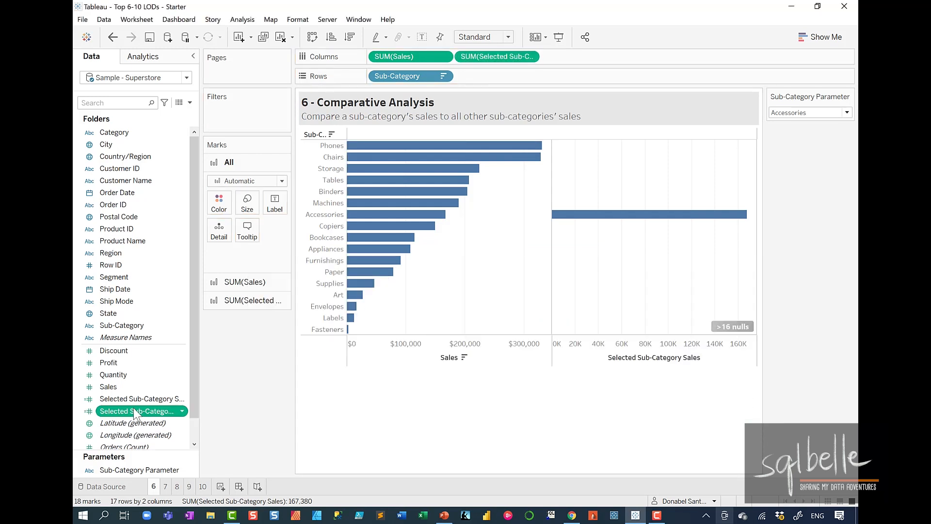
Add Selected Sub-Category Sales - EXCLUDE as the last field in Columns and show mark labels on all bars.
drag(133, 411, 569, 56)
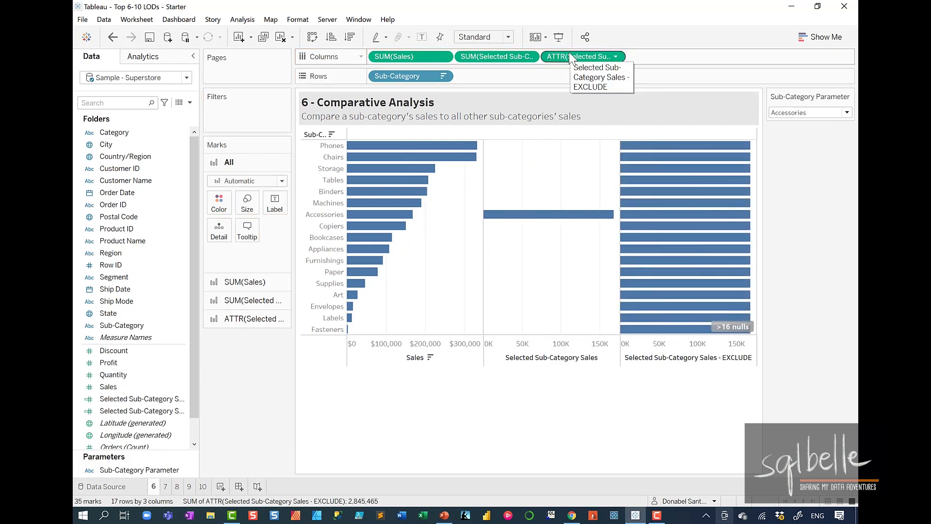
click(422, 37)
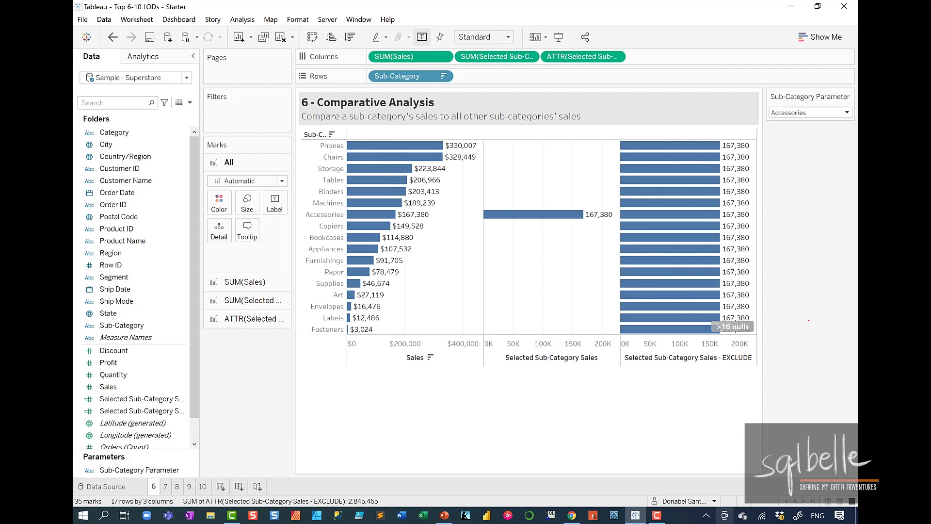
mouse_move(799, 104)
mouse_down()
mouse_move(795, 125)
mouse_move(821, 114)
mouse_up()
mouse_move(765, 103)
mouse_down()
mouse_move(739, 90)
mouse_move(400, 146)
mouse_move(334, 212)
mouse_up()
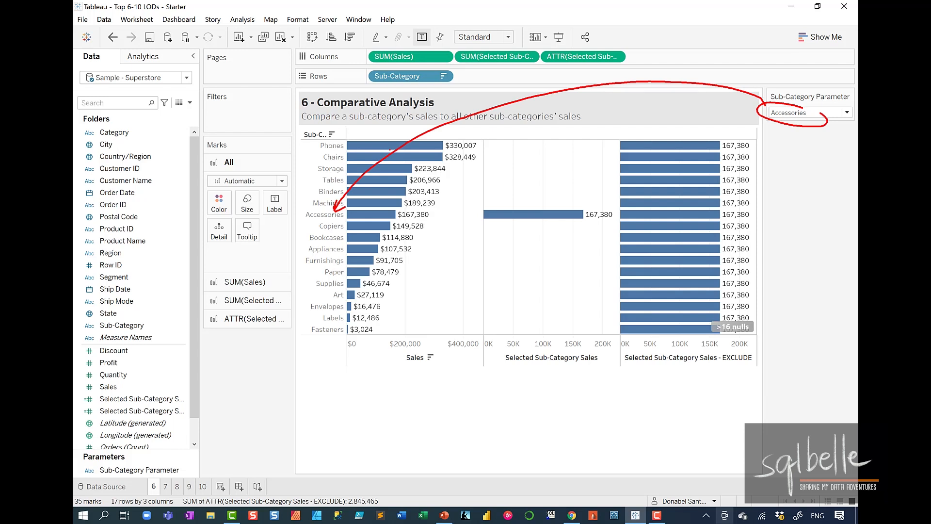
mouse_move(420, 220)
mouse_down()
mouse_move(473, 215)
mouse_move(466, 220)
mouse_up()
mouse_move(490, 132)
mouse_down()
mouse_move(534, 202)
mouse_move(592, 127)
mouse_move(491, 141)
mouse_up()
mouse_move(480, 234)
mouse_down()
mouse_move(495, 343)
mouse_move(584, 236)
mouse_move(481, 234)
mouse_up()
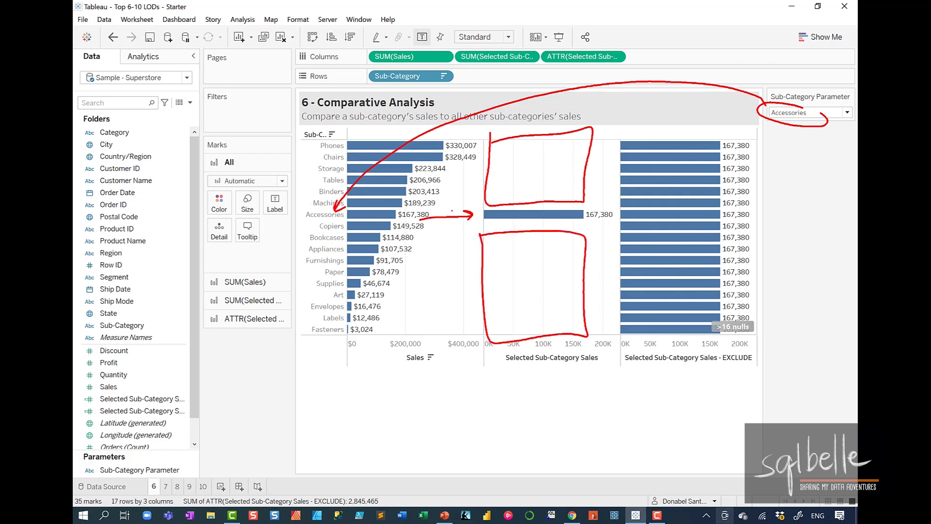
drag(340, 133, 355, 141)
mouse_move(416, 103)
mouse_down()
mouse_move(432, 118)
mouse_move(404, 120)
mouse_up()
mouse_move(485, 94)
mouse_down()
mouse_move(569, 69)
mouse_move(796, 93)
mouse_move(782, 101)
mouse_up()
drag(342, 129, 304, 160)
mouse_move(309, 135)
mouse_down()
mouse_move(335, 164)
mouse_move(316, 183)
mouse_up()
drag(323, 161, 340, 178)
drag(580, 226, 618, 223)
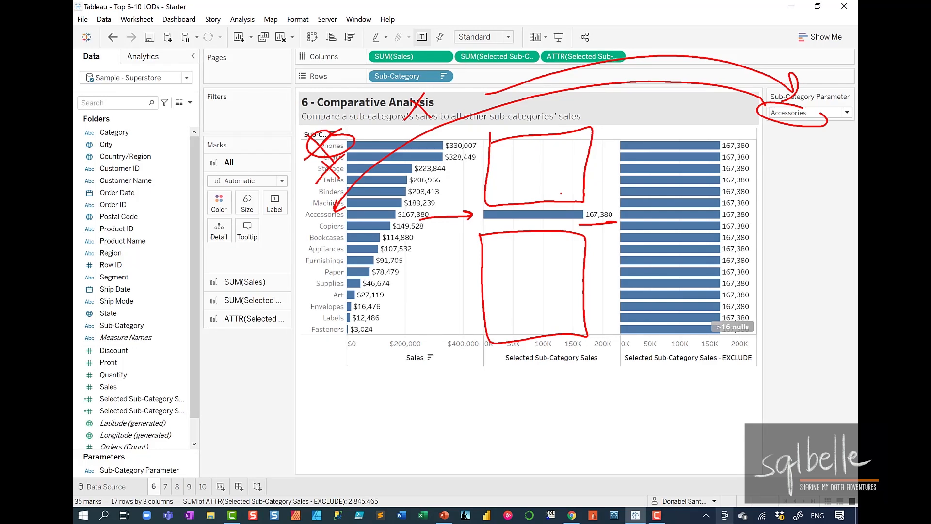
mouse_move(645, 342)
mouse_down()
mouse_move(707, 326)
mouse_move(635, 327)
mouse_move(655, 354)
mouse_up()
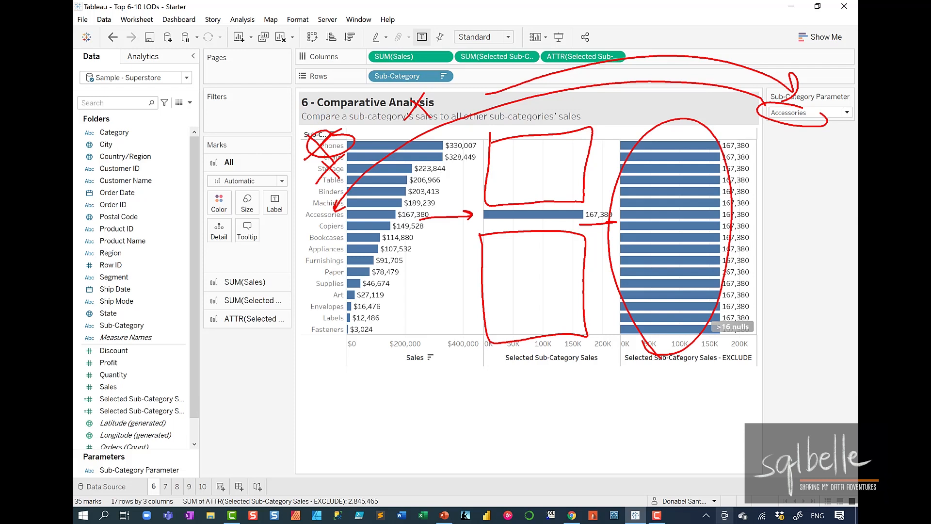
drag(474, 128, 423, 152)
mouse_move(430, 139)
mouse_down()
mouse_move(424, 152)
mouse_move(442, 147)
mouse_up()
drag(603, 116, 637, 133)
drag(626, 134, 637, 134)
drag(295, 163, 374, 338)
drag(360, 129, 291, 358)
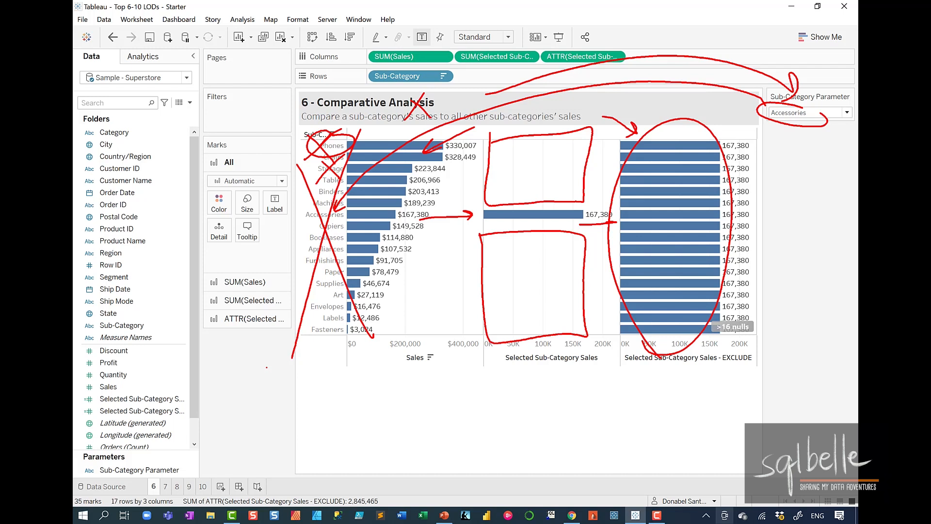
key(Escape)
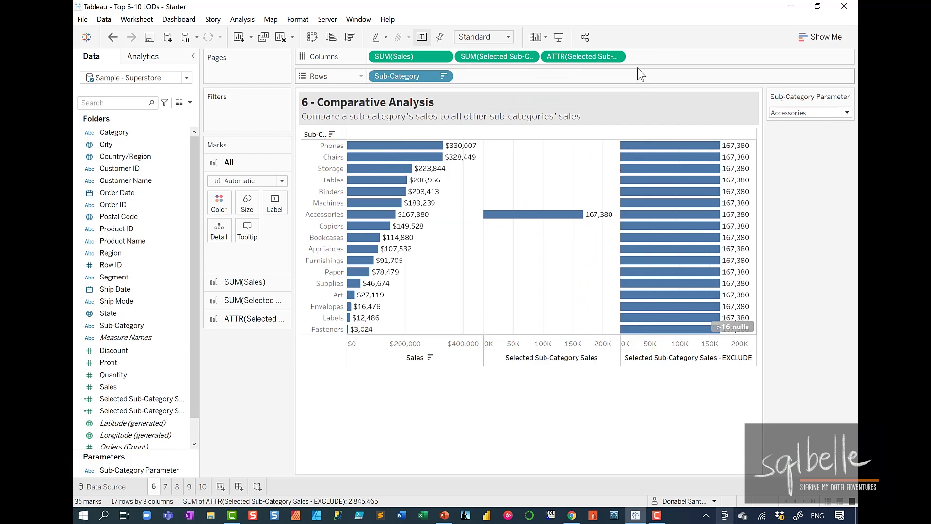
Create a calculated field named Difference defined as SUM([Sales])-ATTR([Selected Sub-Category Sales - EXCLUDE]) and save it.
click(189, 102)
click(179, 112)
text(Difference)
click(378, 344)
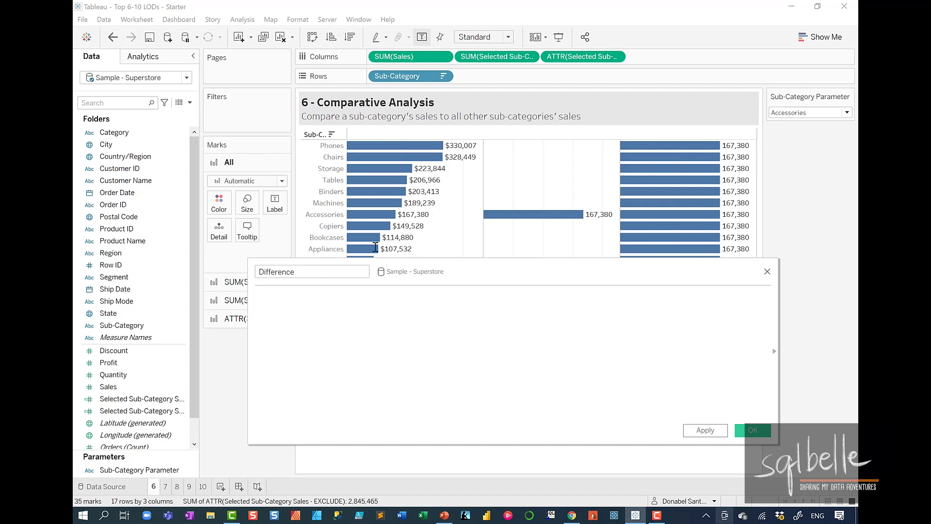
drag(391, 57, 364, 161)
drag(315, 309, 315, 309)
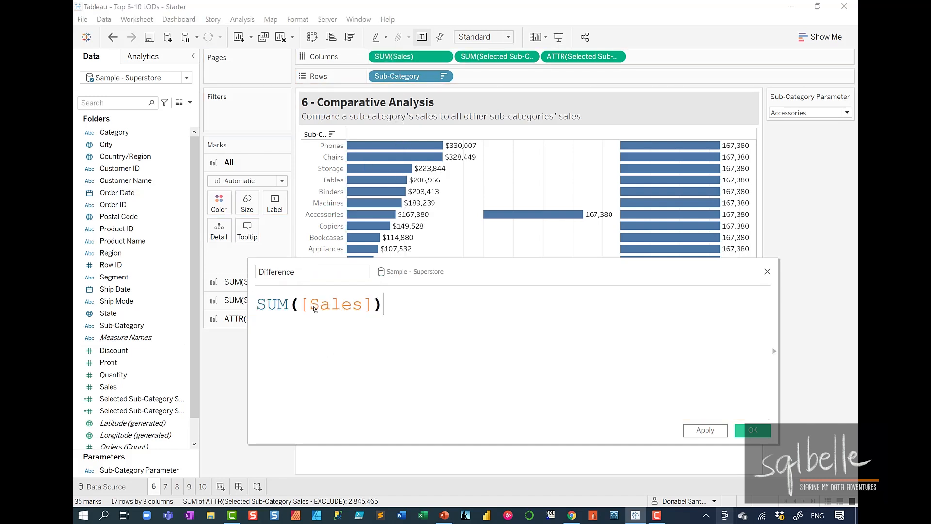
text(-)
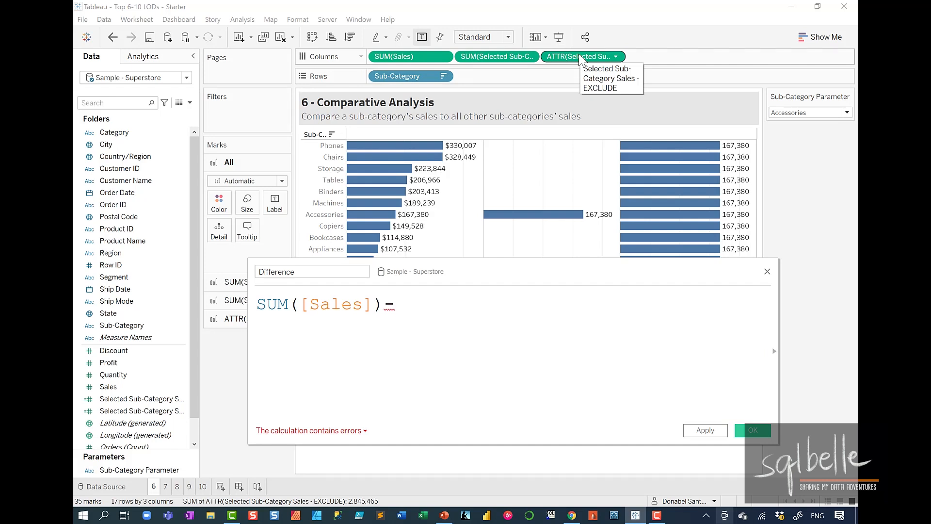
drag(580, 58, 464, 342)
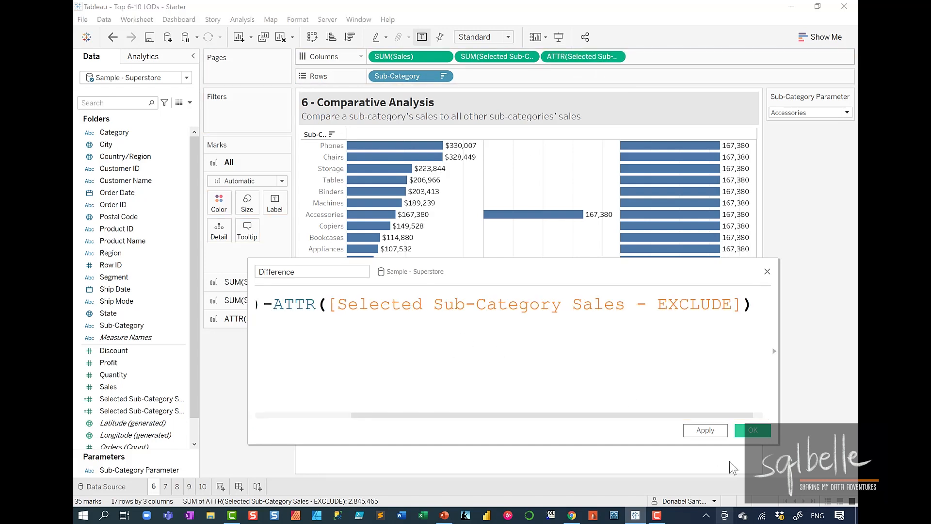
click(753, 430)
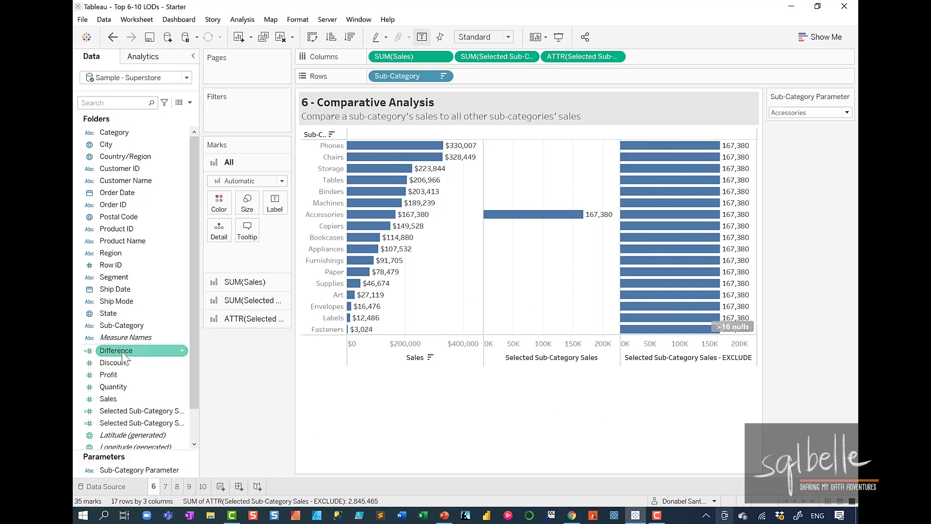
Add Difference as the last field in Columns and duplicate worksheet 6.
drag(124, 357, 676, 63)
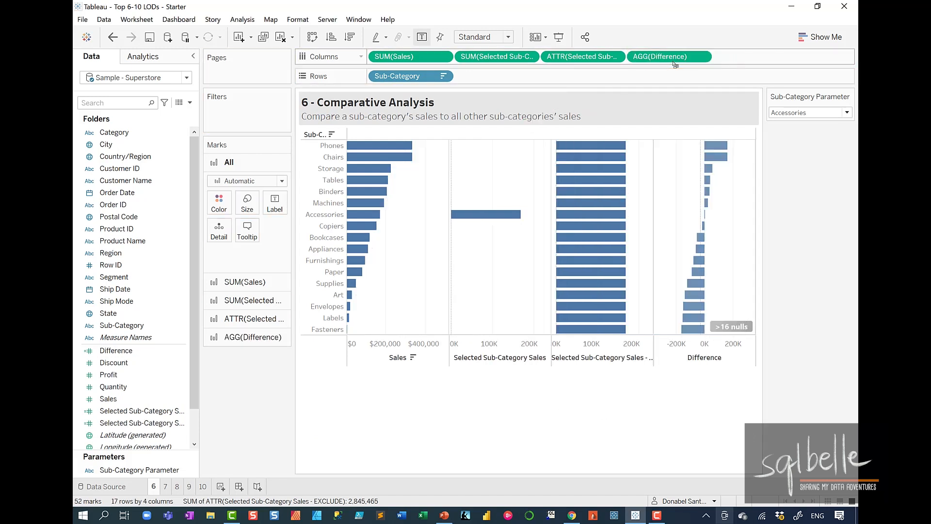
right_click(156, 489)
click(208, 388)
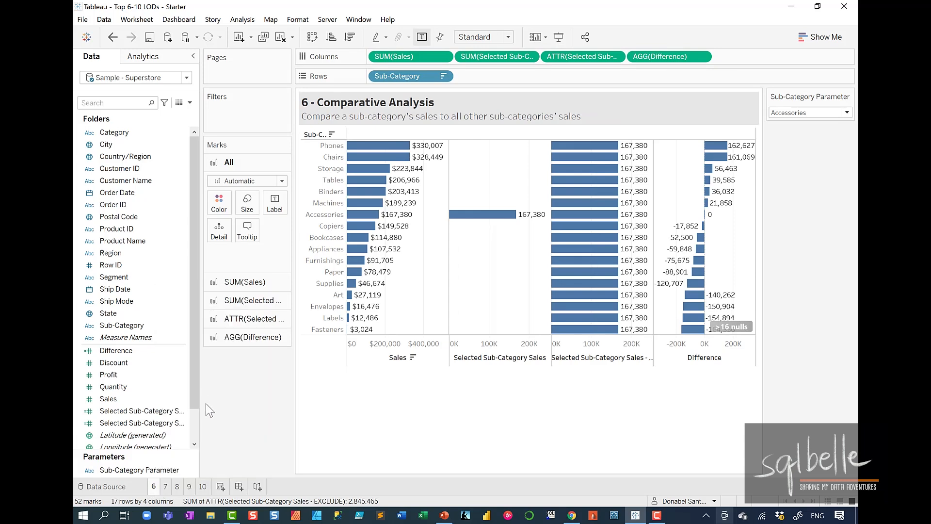
drag(463, 160, 540, 333)
drag(533, 161, 460, 305)
drag(567, 162, 624, 321)
drag(628, 149, 597, 206)
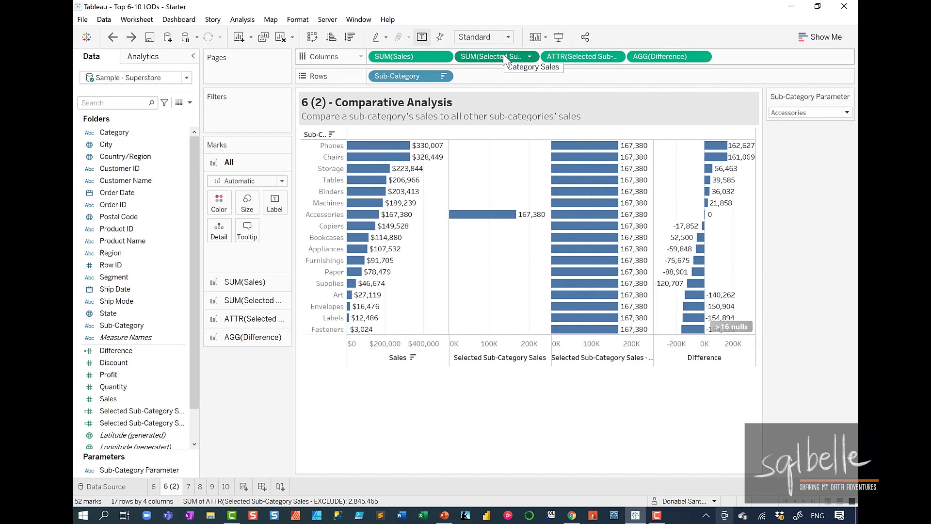
Remove Selected Sub-Category Sales and Selected Sub-Category Sales - EXCLUDE from Columns on the duplicate sheet, and hide the mark labels.
drag(505, 58, 541, 19)
drag(499, 57, 578, 5)
drag(435, 22, 429, 20)
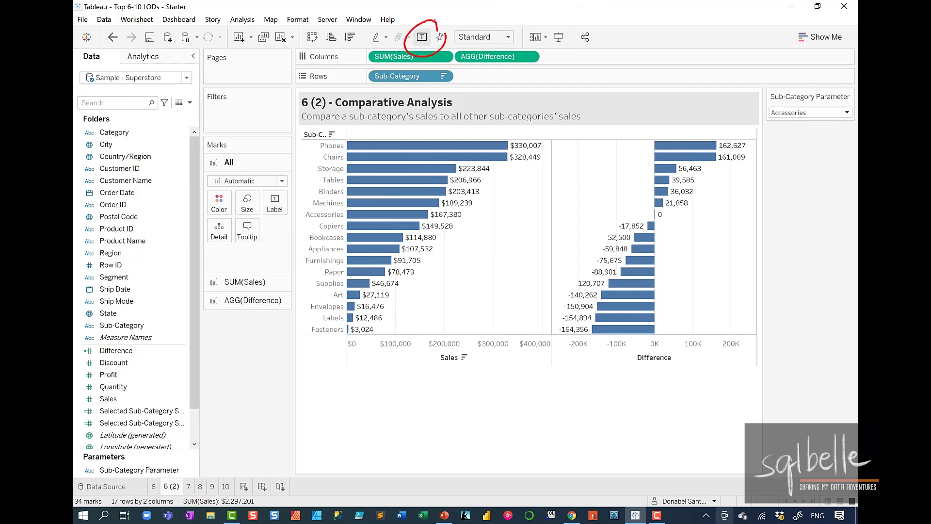
key(Escape)
click(422, 36)
Color the AGG(Difference) bars by the Difference measure, keeping the field in Columns.
click(262, 302)
mouse_move(510, 45)
mouse_down()
mouse_move(487, 76)
mouse_move(508, 137)
mouse_move(228, 234)
mouse_move(242, 232)
mouse_up()
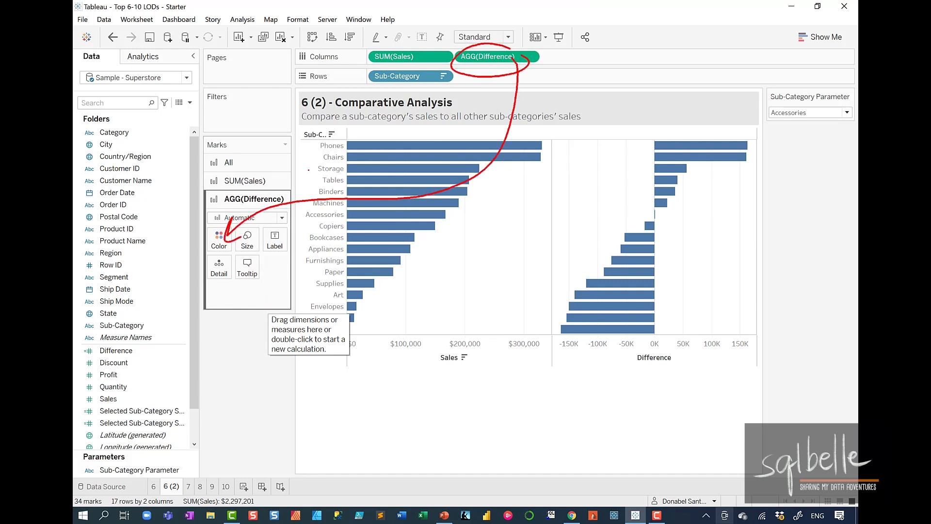
key(Escape)
mouse_move(484, 55)
mouse_down()
mouse_move(248, 236)
mouse_move(220, 239)
mouse_up()
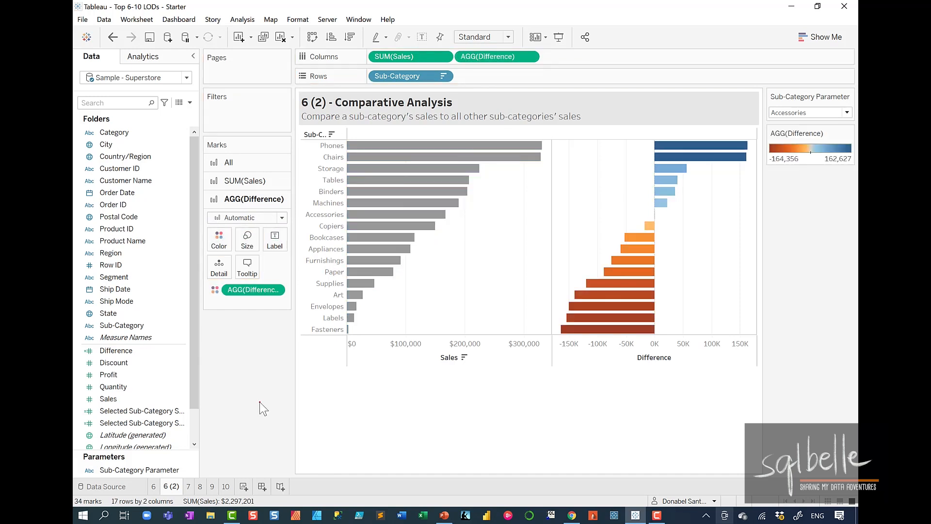
drag(335, 210, 342, 213)
drag(449, 215, 649, 213)
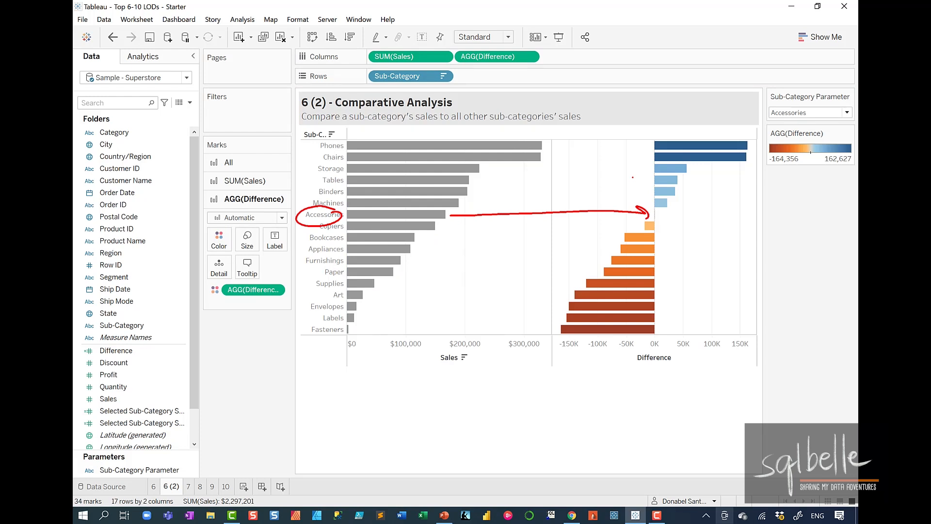
mouse_move(720, 131)
mouse_down()
mouse_move(658, 147)
mouse_move(692, 128)
mouse_up()
mouse_move(498, 203)
mouse_down()
mouse_move(495, 137)
mouse_move(515, 157)
mouse_up()
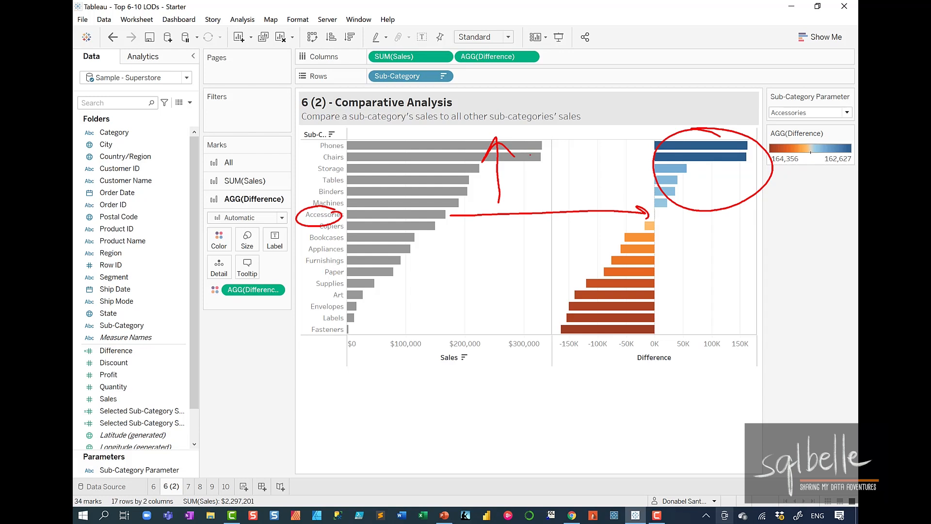
mouse_move(662, 225)
mouse_down()
mouse_move(692, 279)
mouse_move(663, 339)
mouse_up()
drag(510, 236, 504, 342)
drag(502, 324, 526, 316)
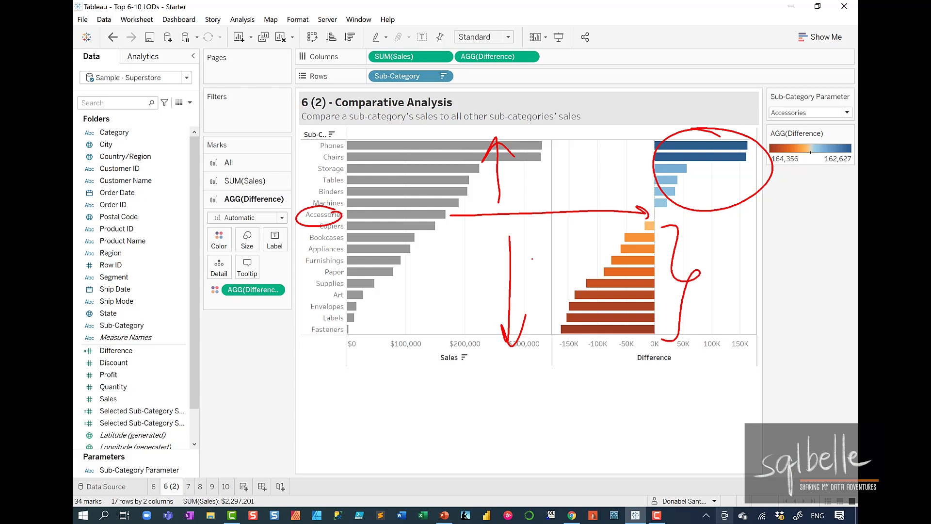
key(Escape)
Set the Sub-Category Parameter to Tables.
click(815, 112)
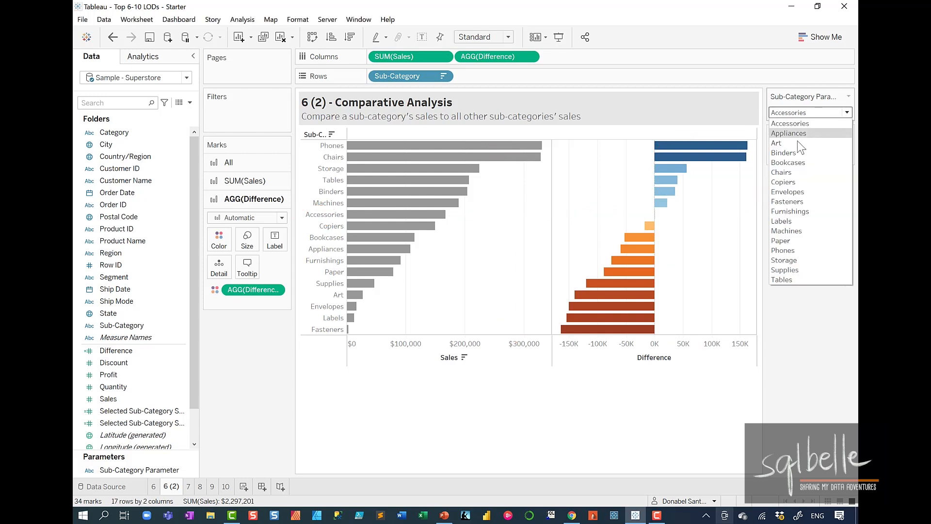
click(780, 280)
mouse_move(337, 176)
mouse_down()
mouse_move(306, 185)
mouse_move(350, 176)
mouse_up()
mouse_move(555, 137)
mouse_down()
mouse_move(561, 167)
mouse_move(542, 171)
mouse_up()
mouse_move(453, 193)
mouse_down()
mouse_move(423, 357)
mouse_move(447, 337)
mouse_up()
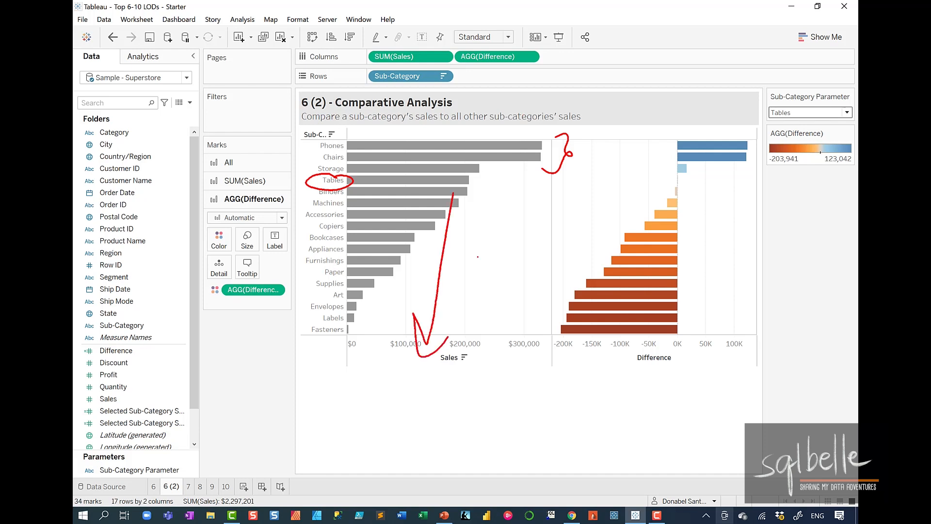
key(Escape)
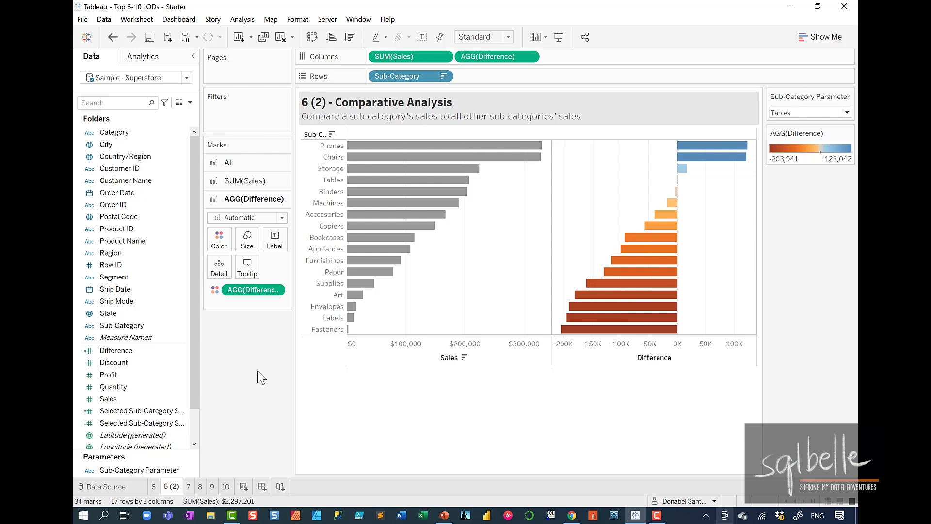
Start a new calculated field named "# of Sub-Categories with more Sales".
click(190, 103)
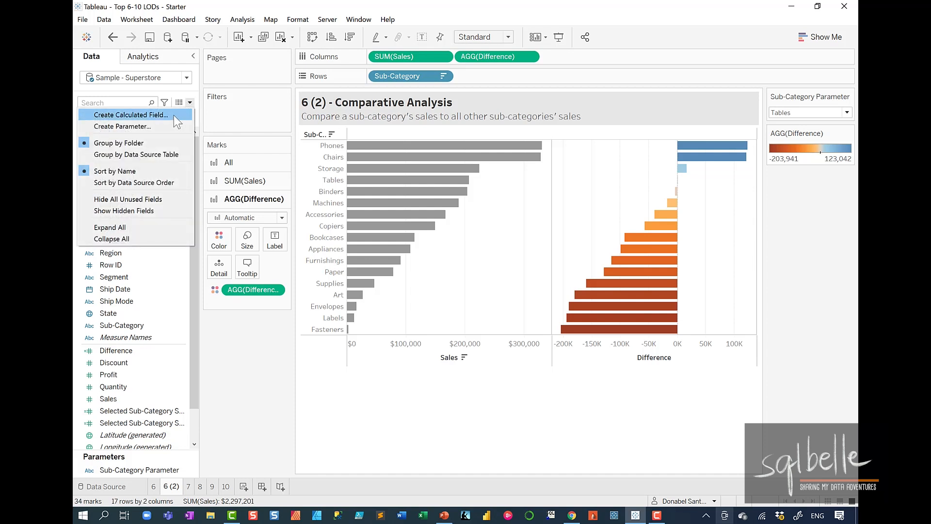
click(172, 115)
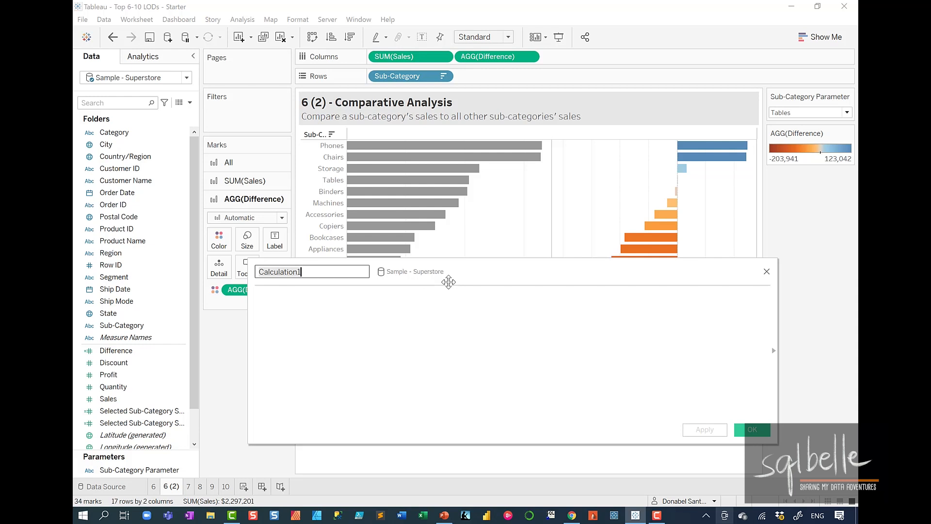
key(ctrl+a)
text(# )
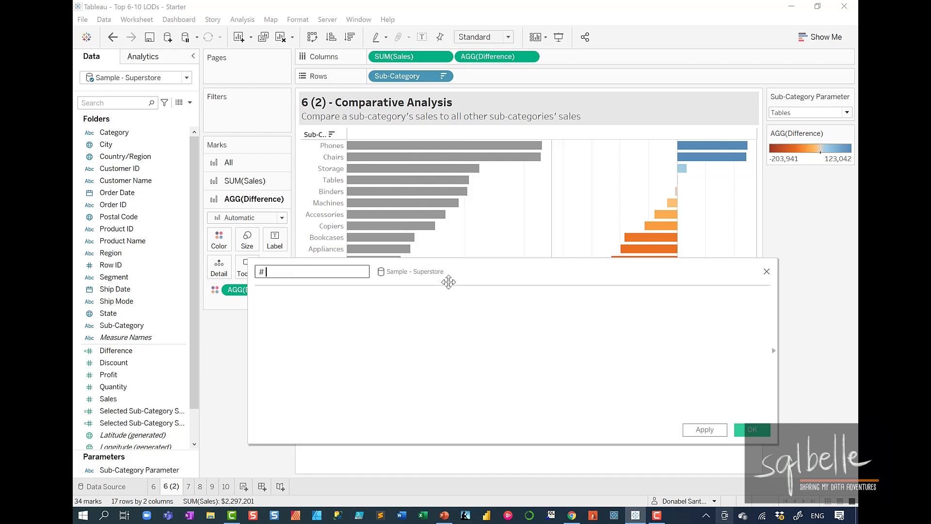
text(of Sub-Categories with more Sales)
Enter the formula IF [Difference] > 0 THEN 1 END on separate lines, reusing the Difference field from Columns.
click(439, 341)
text(IF)
drag(487, 56, 364, 306)
text(> 0)
key(Return)
text(THEN 1)
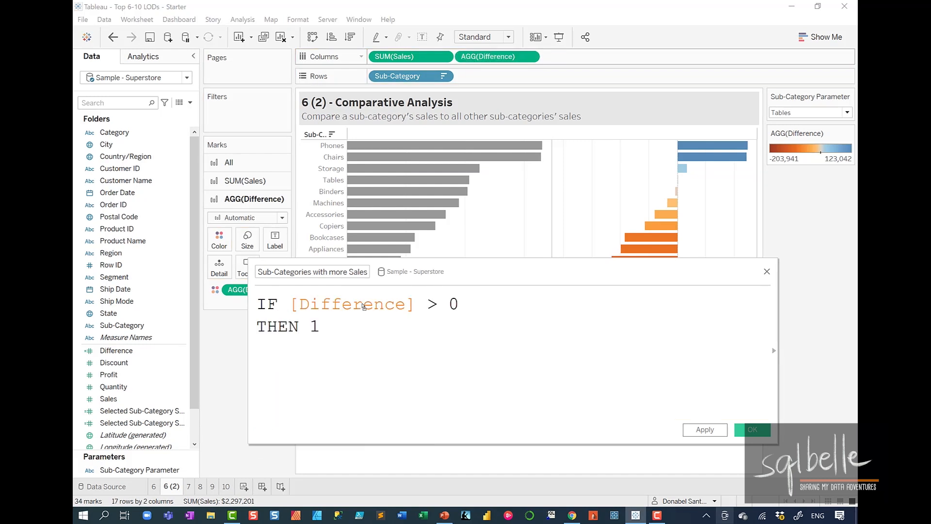
key(Return)
text(END)
key(Return)
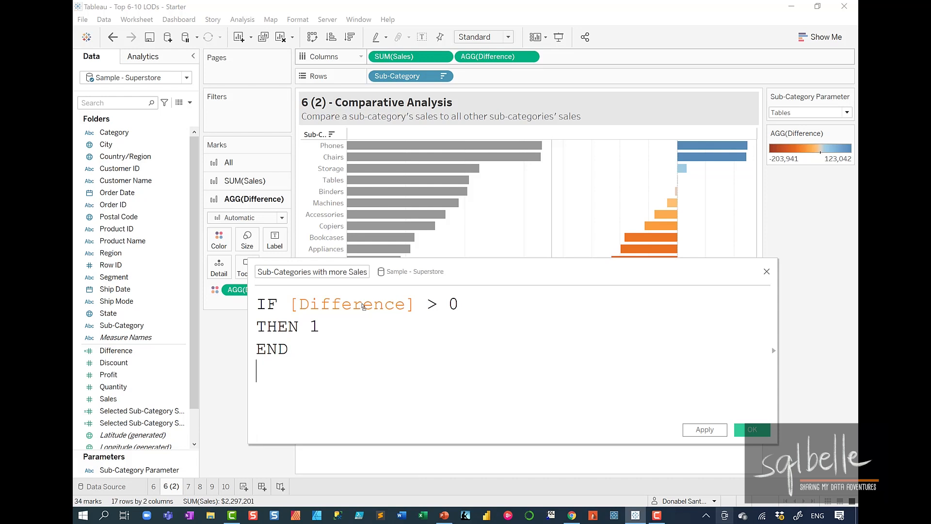
mouse_move(742, 124)
mouse_down()
mouse_move(686, 122)
mouse_move(742, 179)
mouse_move(717, 129)
mouse_up()
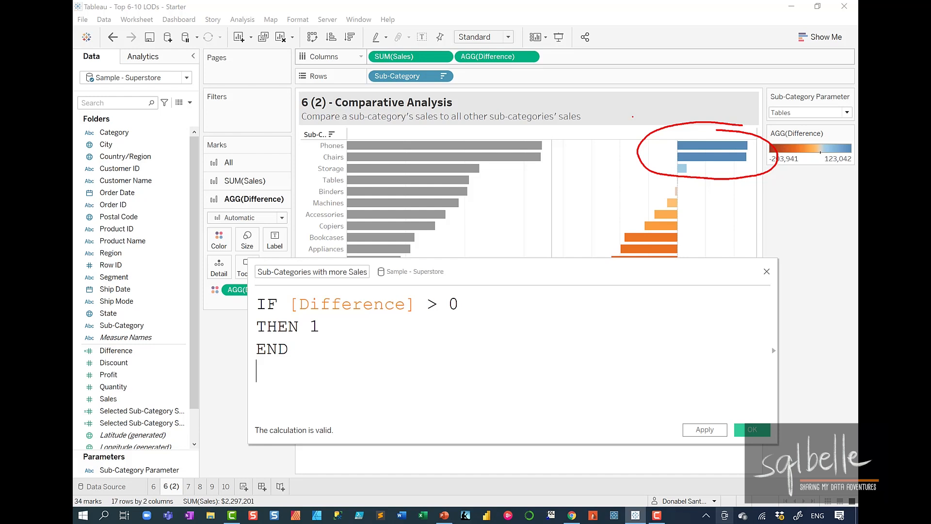
drag(660, 74, 662, 127)
drag(677, 116, 665, 126)
mouse_move(395, 293)
mouse_down()
mouse_move(291, 313)
mouse_move(375, 288)
mouse_up()
mouse_move(269, 313)
mouse_down()
mouse_move(135, 388)
mouse_move(167, 381)
mouse_up()
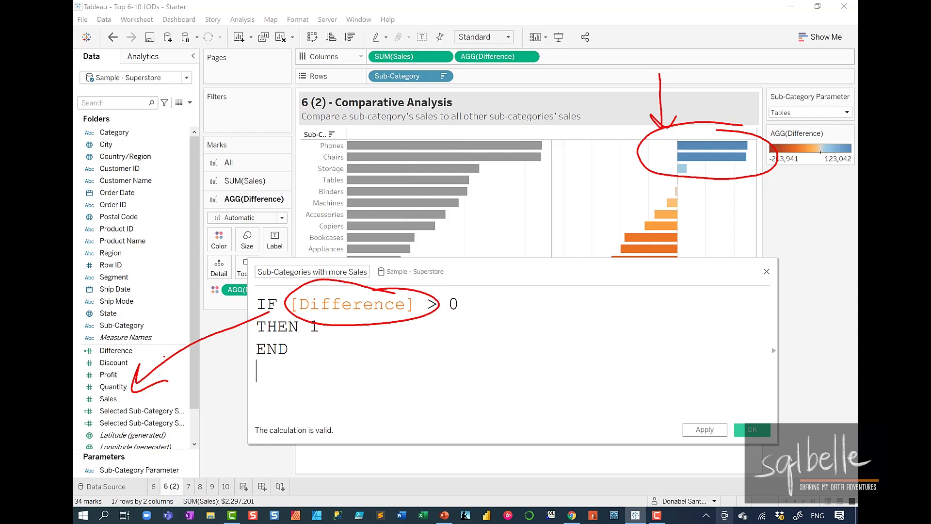
key(Escape)
Wrap the IF statement in WINDOW_SUM( ), indent its inner lines, and save the calculated field.
click(258, 306)
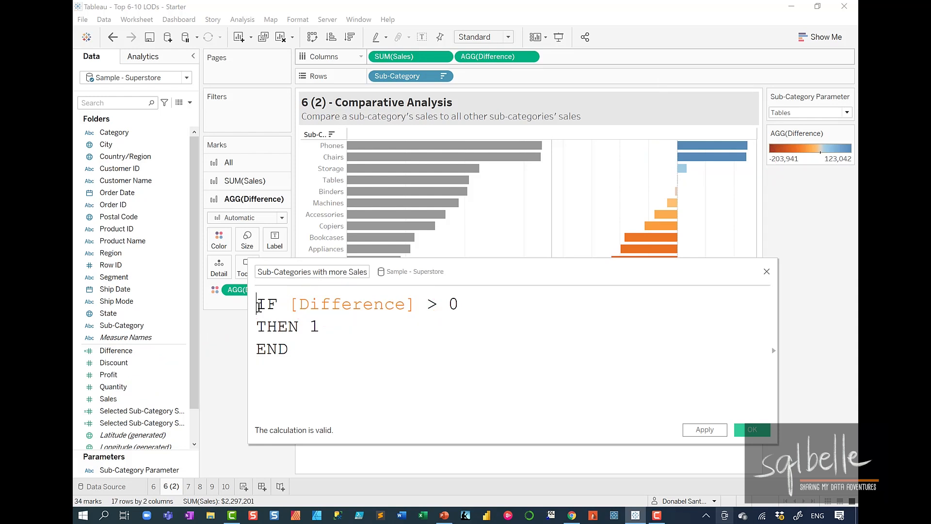
text(WINDOW_SUM)
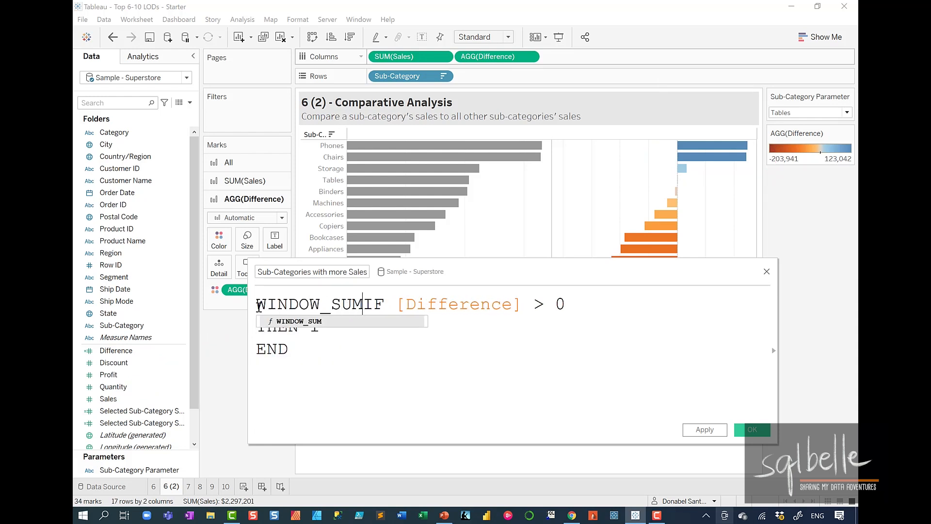
text(()
key(Return)
key(ctrl+End)
key(Return)
text())
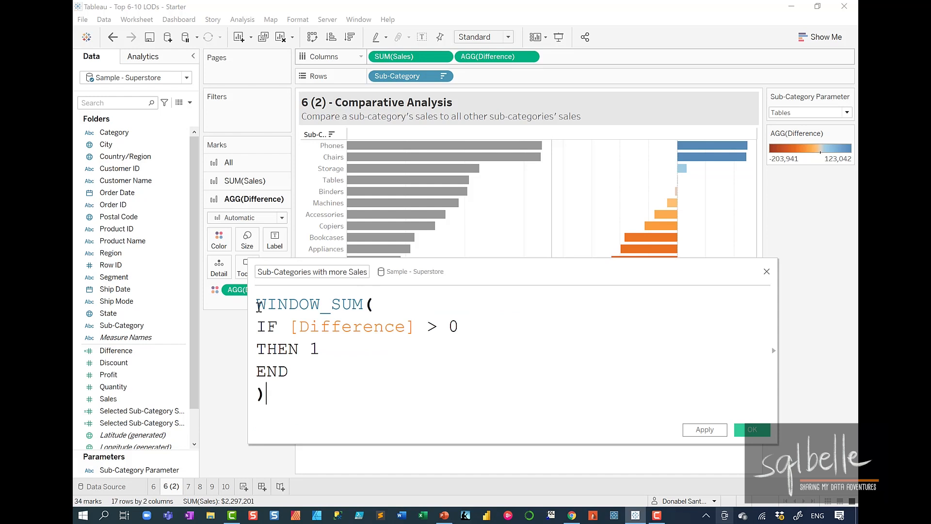
drag(258, 318, 296, 381)
key(Tab)
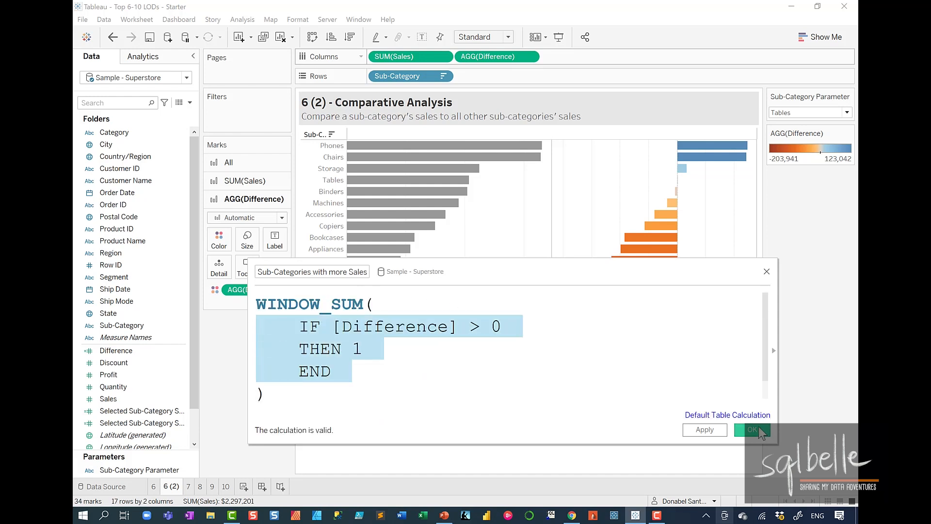
click(762, 432)
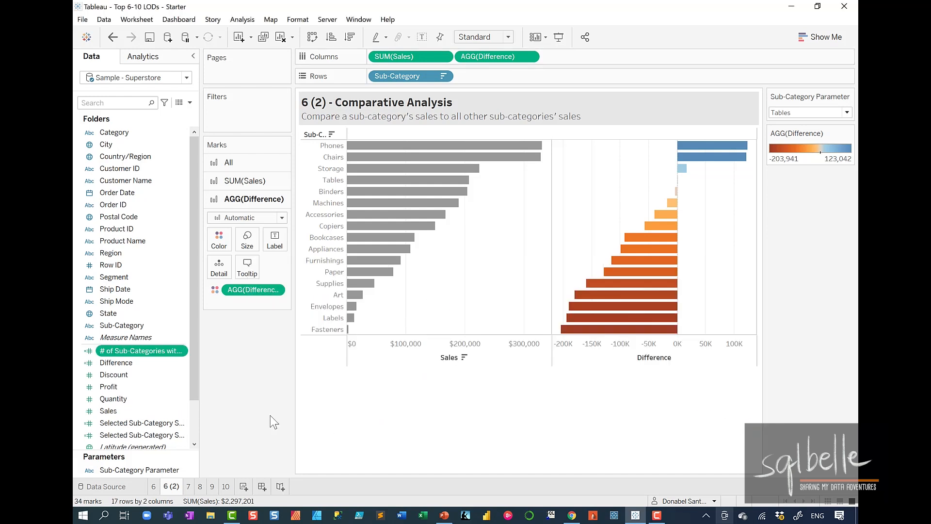
Add # of Sub-Categories with more Sales to Detail for all marks.
click(247, 165)
drag(132, 351, 226, 237)
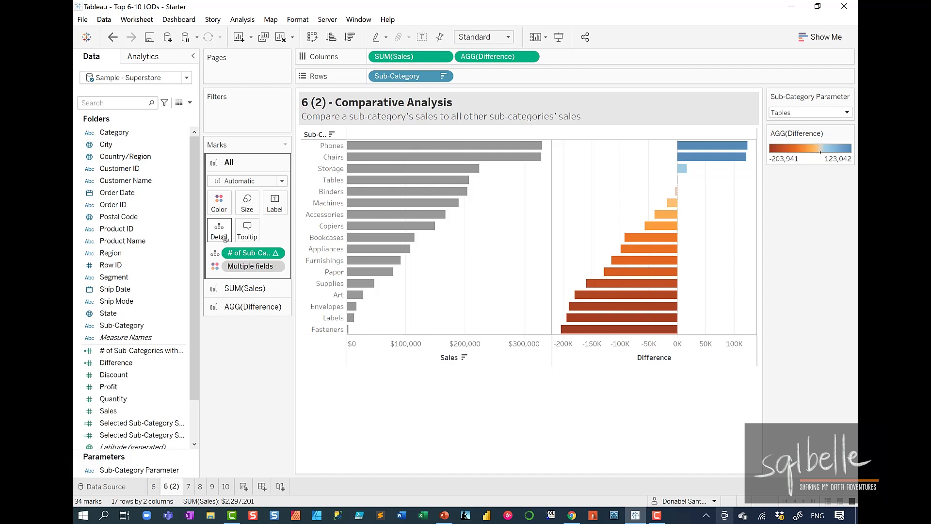
Add the title line "There are <AGG(# of Sub-Categories with more Sales)> sub-categories with more sales than <Parameters.Sub-Category Parameter>".
double_click(533, 110)
click(677, 318)
key(Return)
text(There are)
click(651, 285)
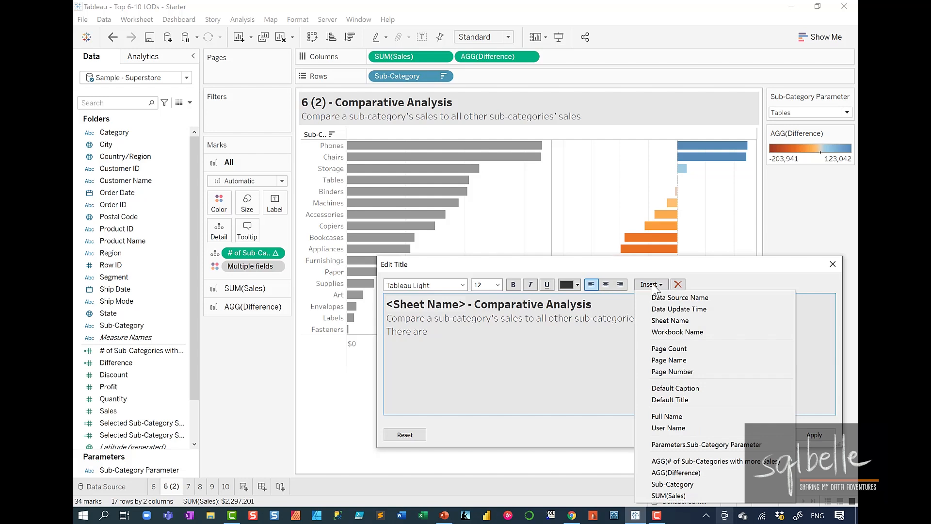
click(698, 461)
text(sub-cat)
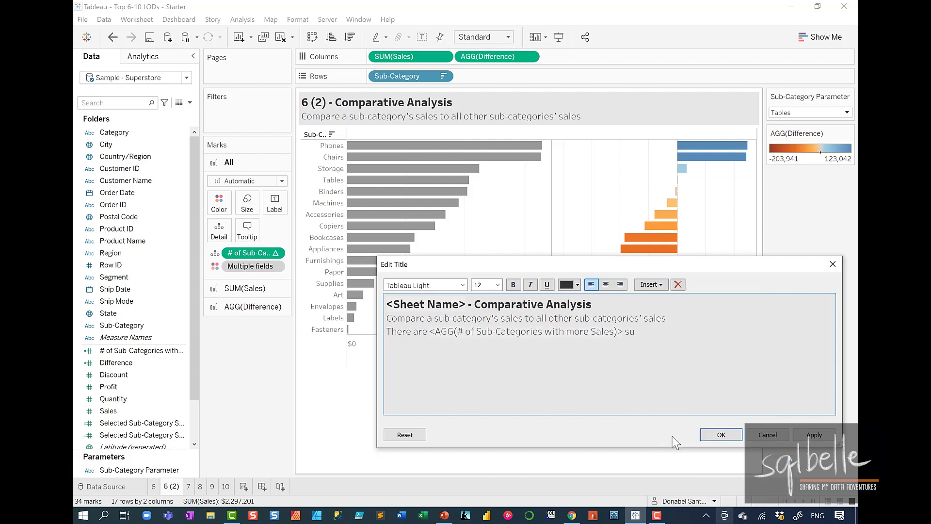
text(egories with m)
text(ore sales than)
click(650, 285)
click(699, 449)
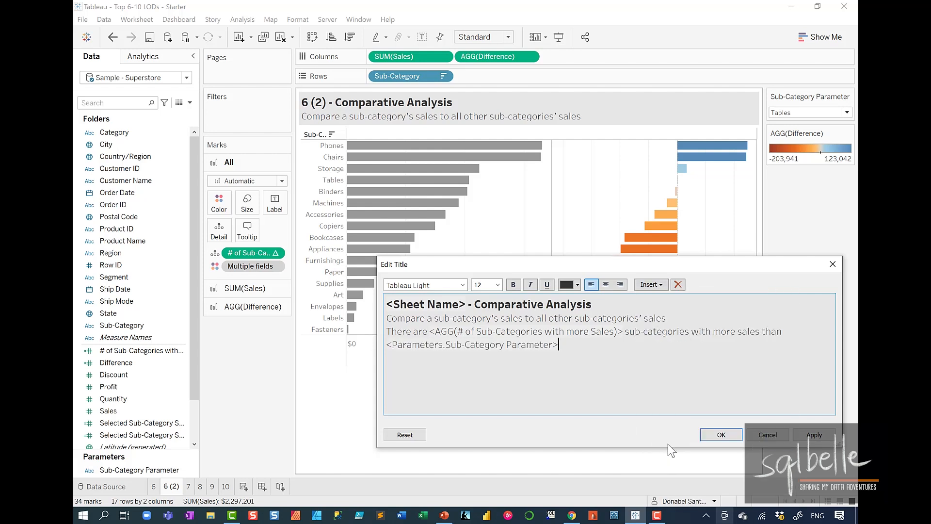
Format the inserted count and parameter fields in the title as bold orange and save the title.
click(513, 285)
click(577, 285)
click(585, 296)
drag(624, 332, 432, 332)
click(577, 285)
click(585, 296)
click(689, 331)
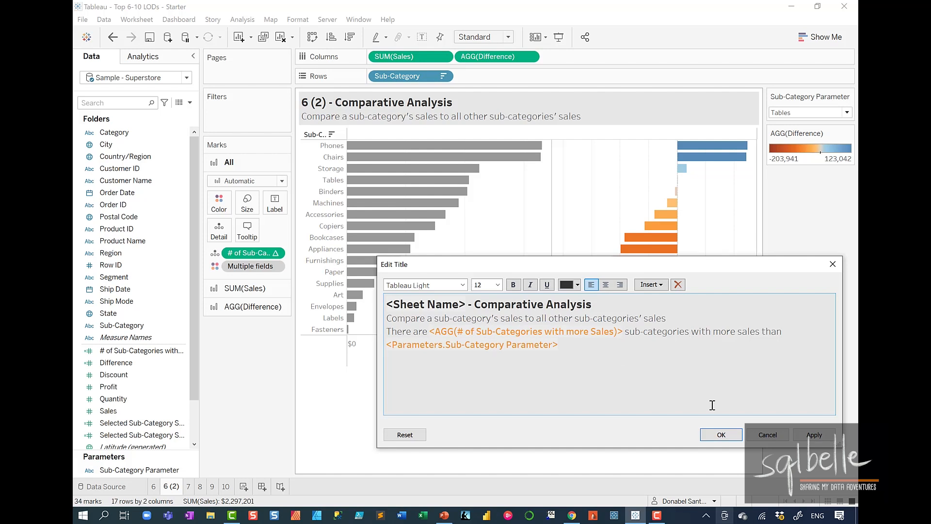
click(721, 435)
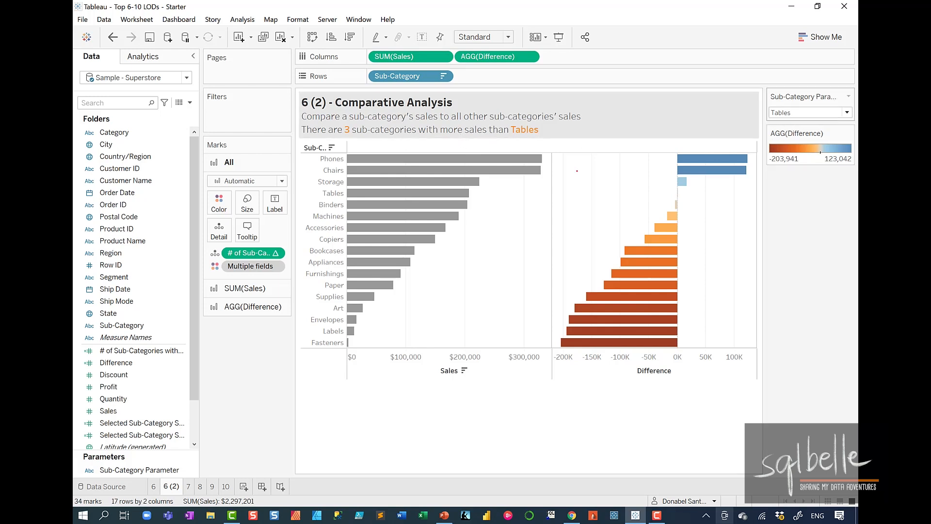
Set the Sub-Category Parameter to Accessories.
click(813, 113)
click(805, 123)
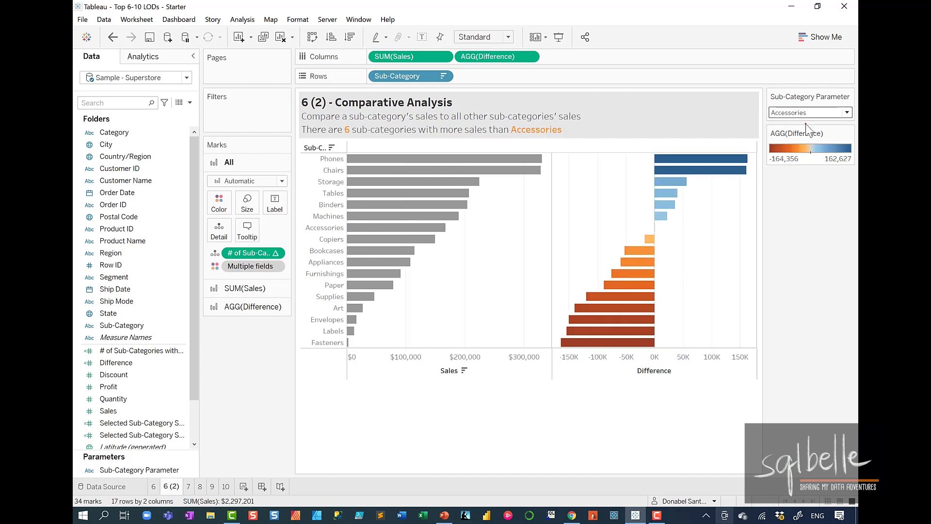
mouse_move(676, 218)
mouse_down()
mouse_move(698, 213)
mouse_move(710, 177)
mouse_up()
click(691, 183)
mouse_move(707, 167)
mouse_down()
mouse_move(733, 148)
mouse_move(662, 127)
mouse_move(750, 129)
mouse_move(739, 125)
mouse_up()
mouse_move(624, 171)
mouse_down()
mouse_move(357, 151)
mouse_move(370, 136)
mouse_up()
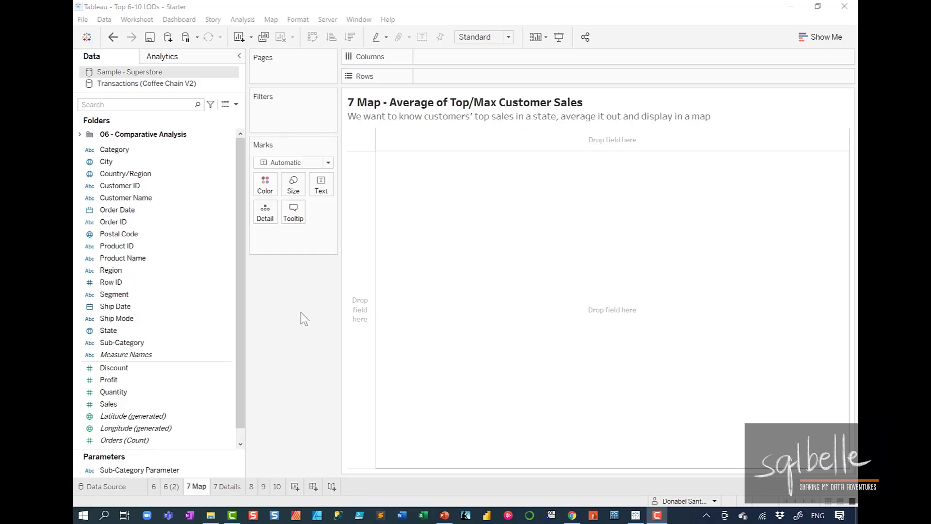
Build a map of the states on the 7 Map sheet, color it by Sales, and hide the color legend.
click(183, 330)
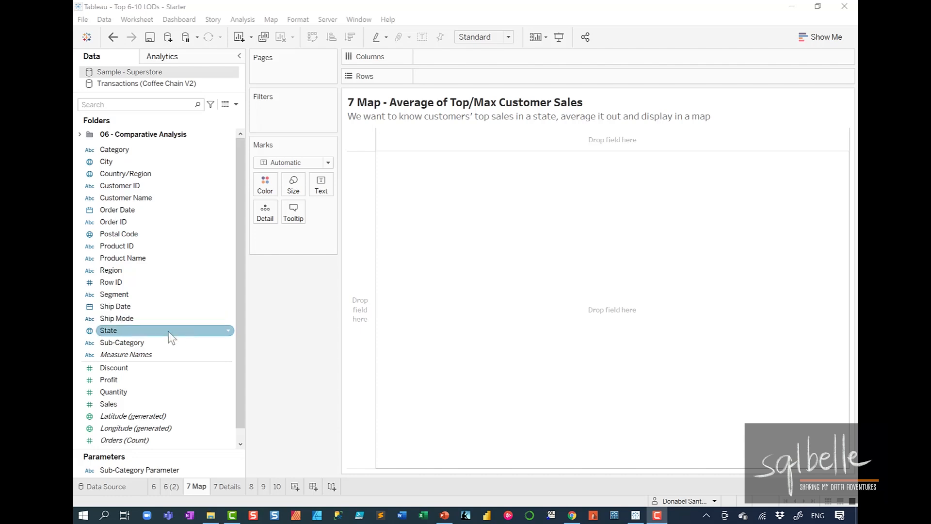
double_click(161, 331)
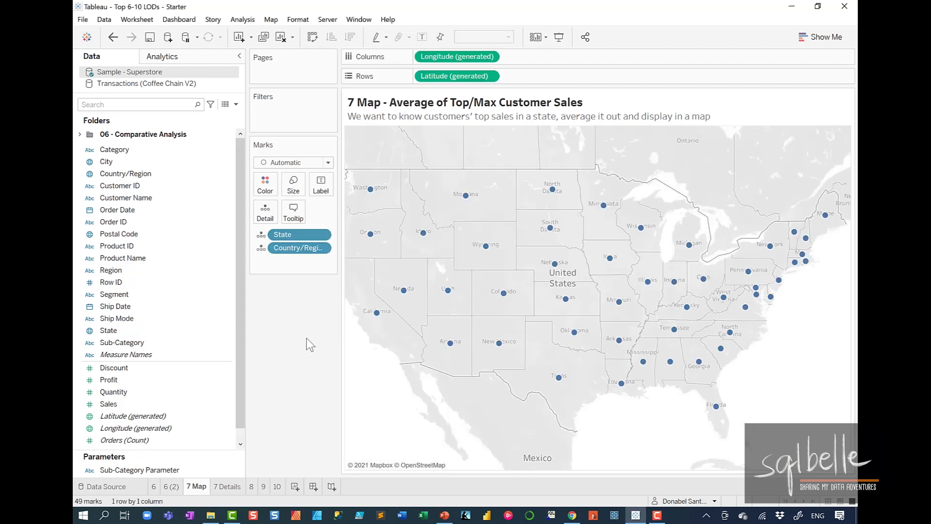
click(161, 391)
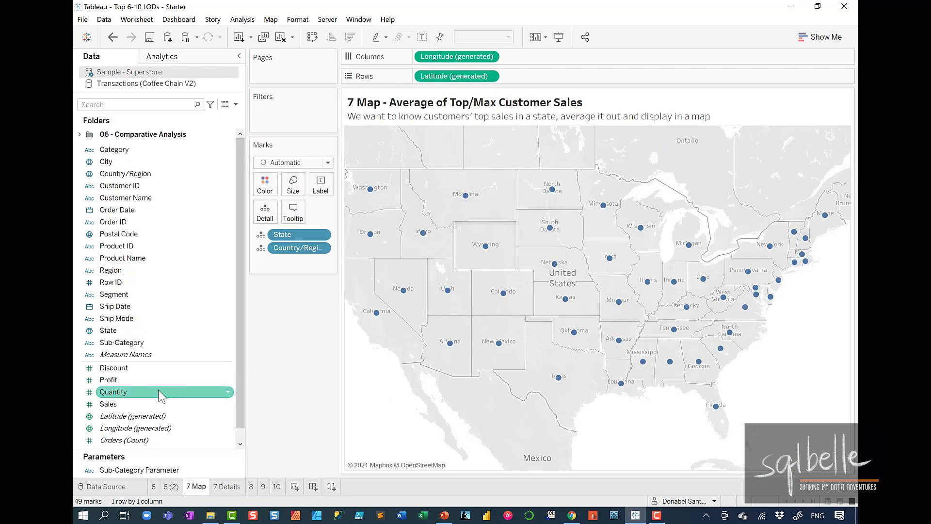
drag(133, 404, 265, 186)
click(848, 96)
click(790, 160)
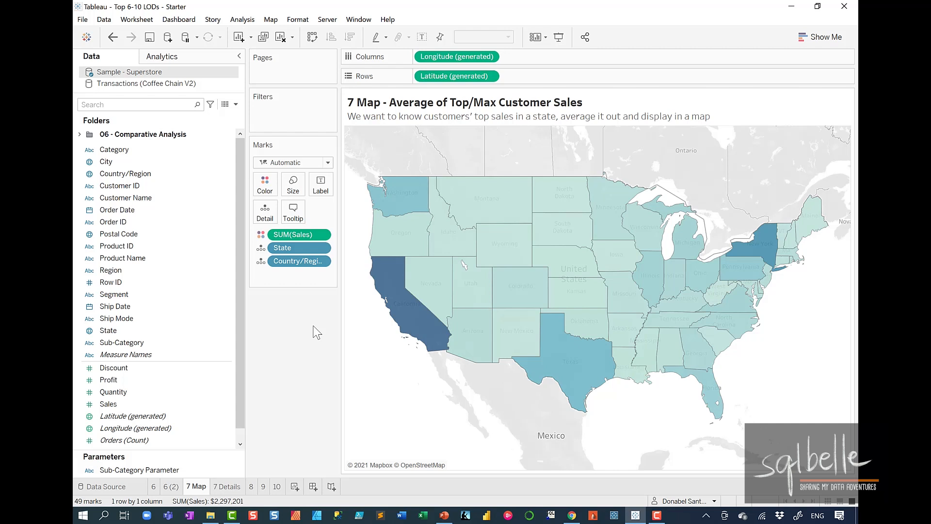
On the 7 Details sheet, put State and Customer ID on Rows.
click(226, 485)
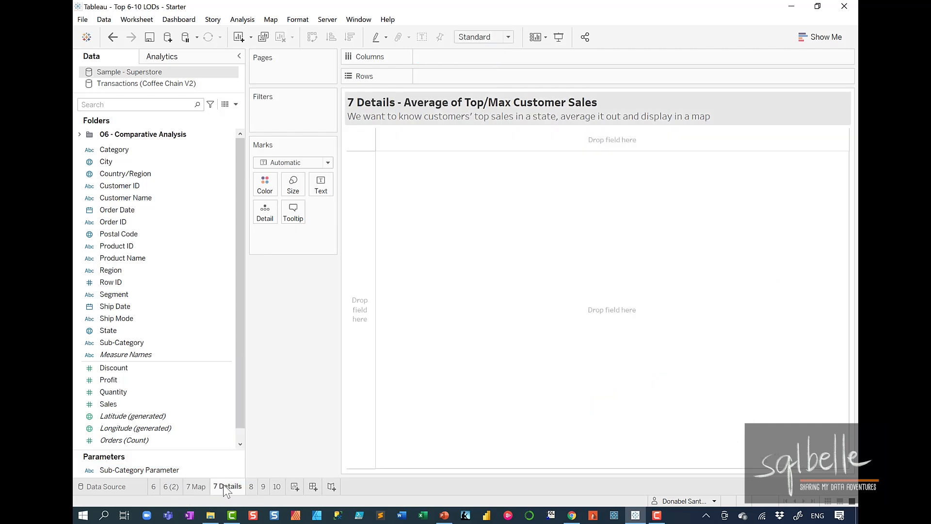
drag(141, 333, 469, 74)
mouse_move(169, 190)
mouse_down()
mouse_move(412, 143)
mouse_move(529, 92)
mouse_move(593, 80)
mouse_up()
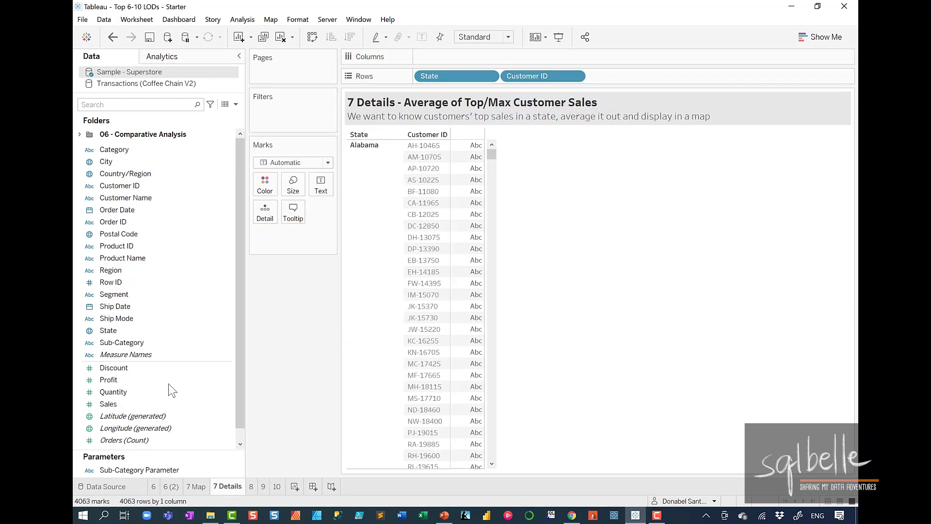
Put MAX(Sales) on Columns and sort the customers in descending order by it.
drag(138, 403, 514, 54)
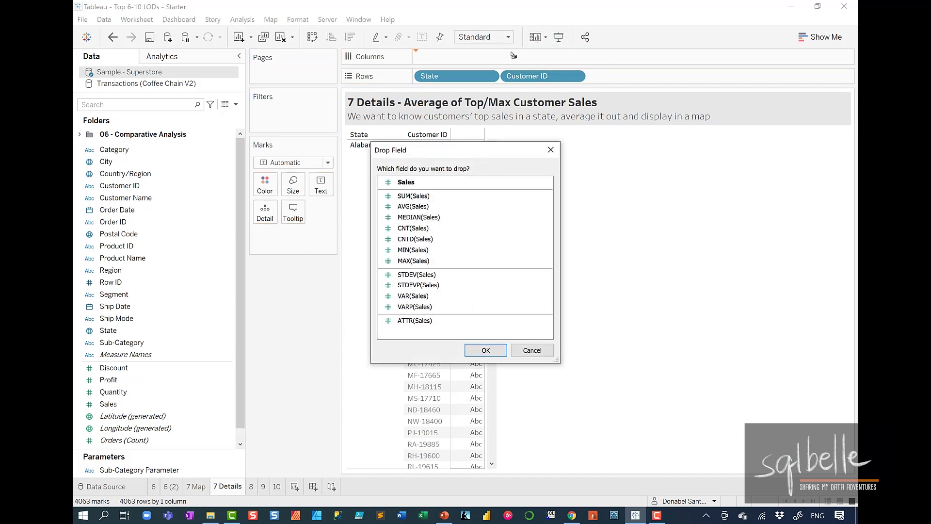
mouse_move(420, 252)
mouse_down()
mouse_move(386, 267)
mouse_move(418, 257)
mouse_up()
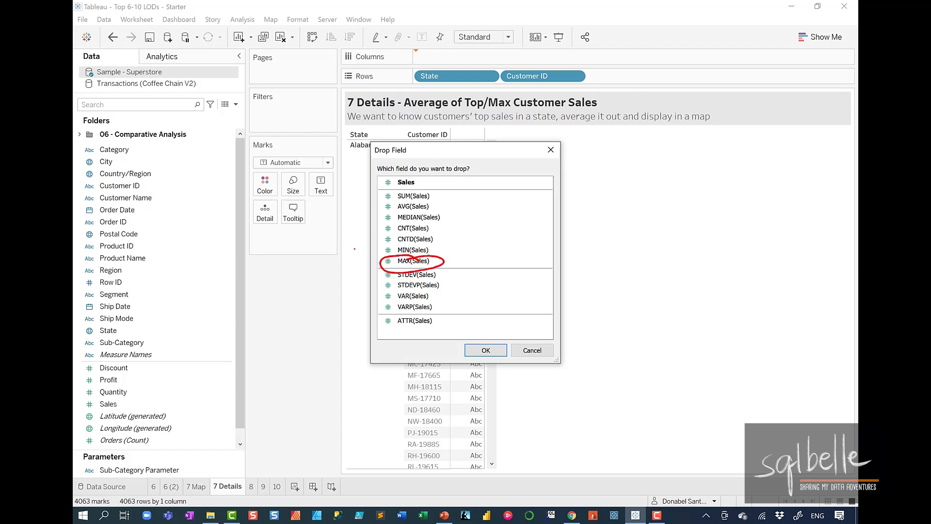
click(485, 351)
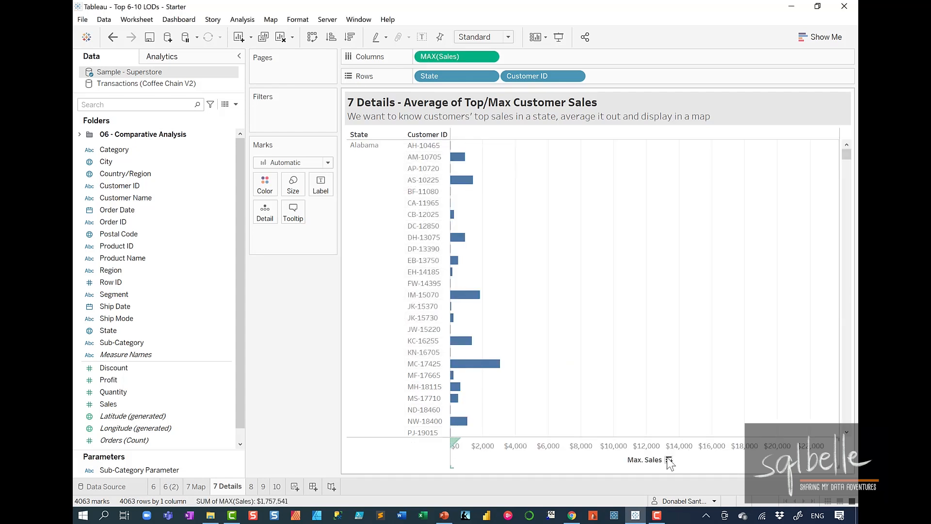
click(669, 461)
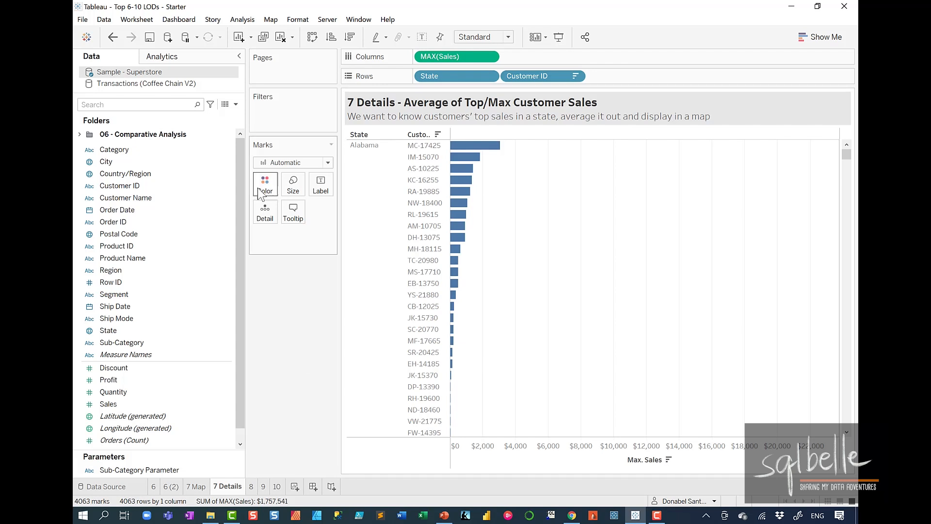
Add an average line per pane to the MAX(Sales) bar chart.
click(191, 56)
click(159, 92)
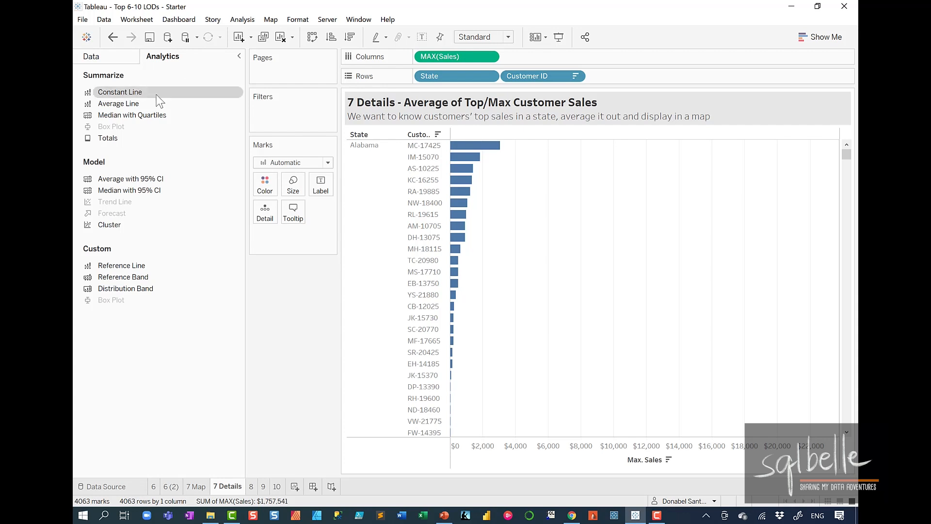
drag(130, 105, 491, 155)
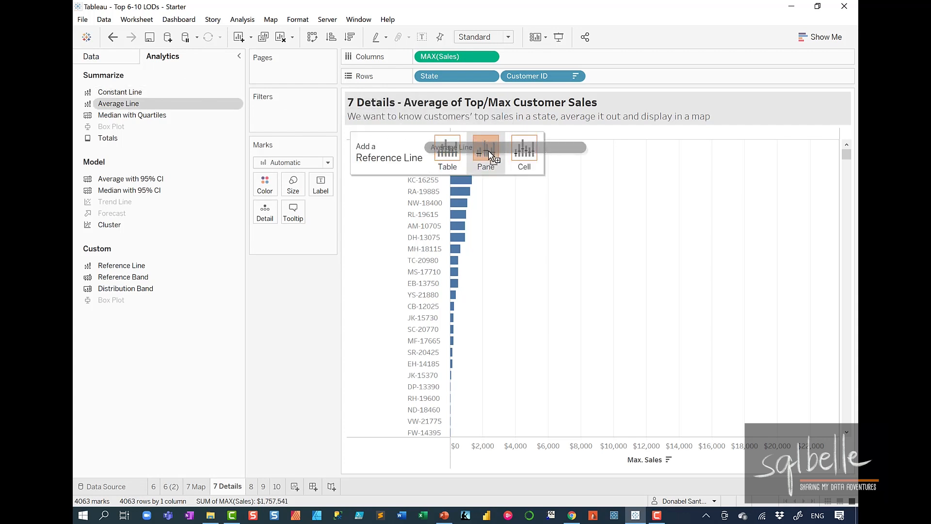
drag(491, 156, 492, 157)
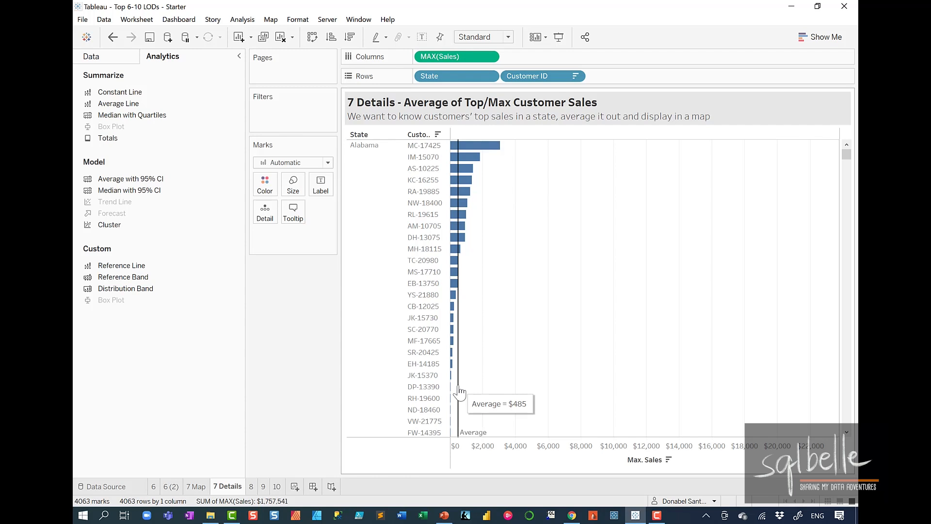
Set the average line's label to Value.
right_click(460, 392)
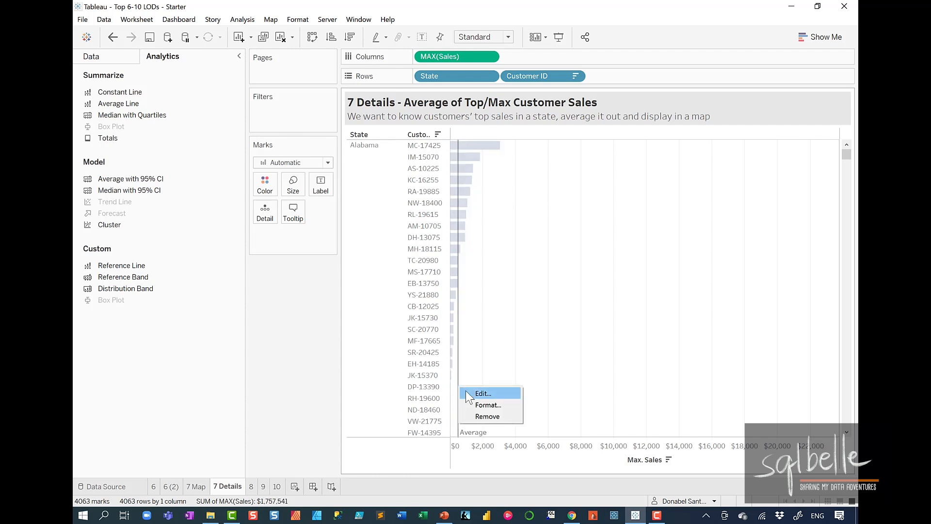
click(466, 391)
click(430, 220)
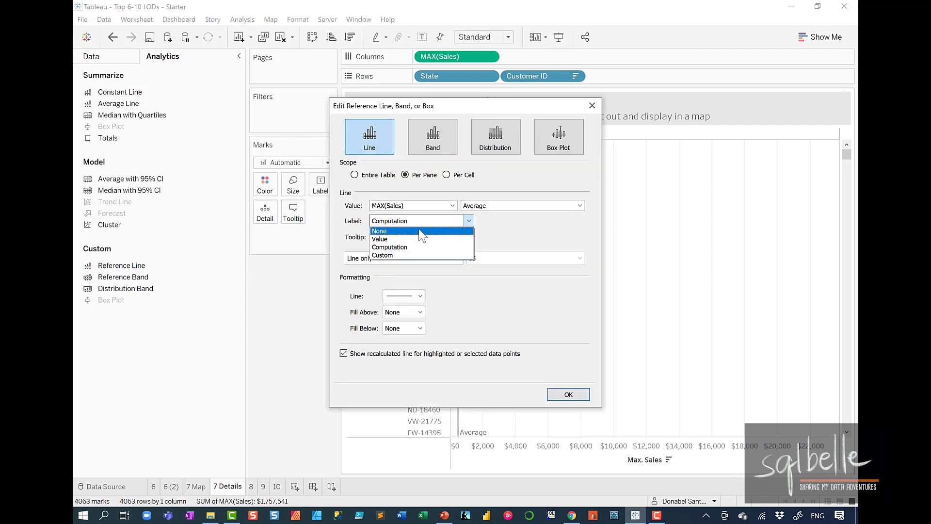
click(412, 237)
click(568, 394)
Format the average line's label with right horizontal and top vertical alignment.
mouse_move(461, 391)
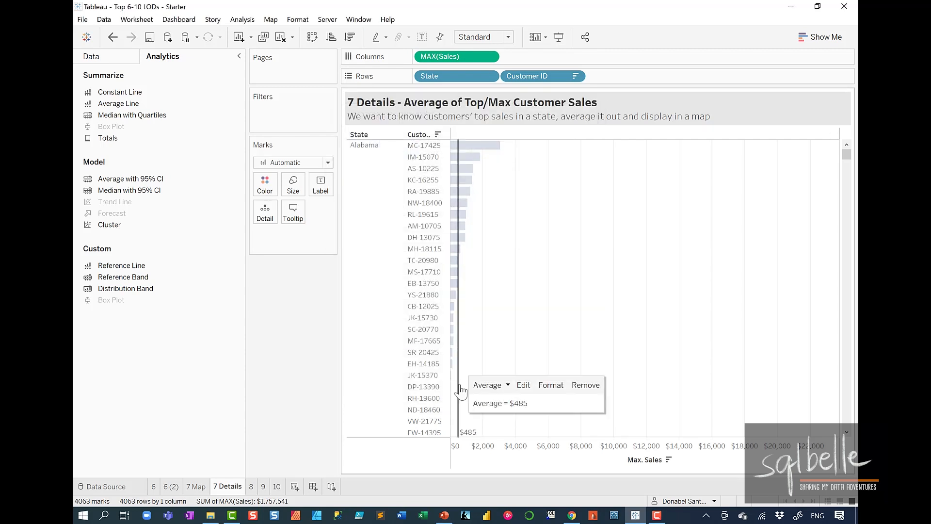
right_click(460, 391)
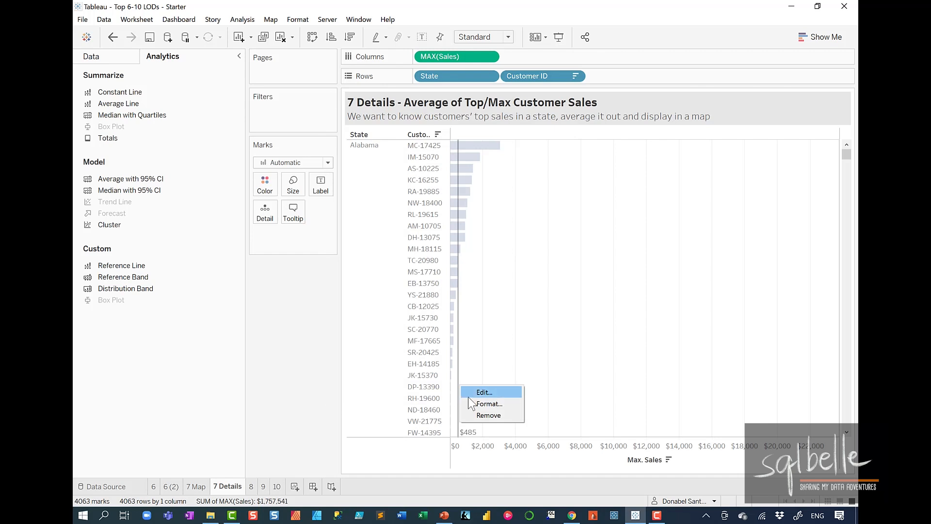
click(475, 403)
click(206, 179)
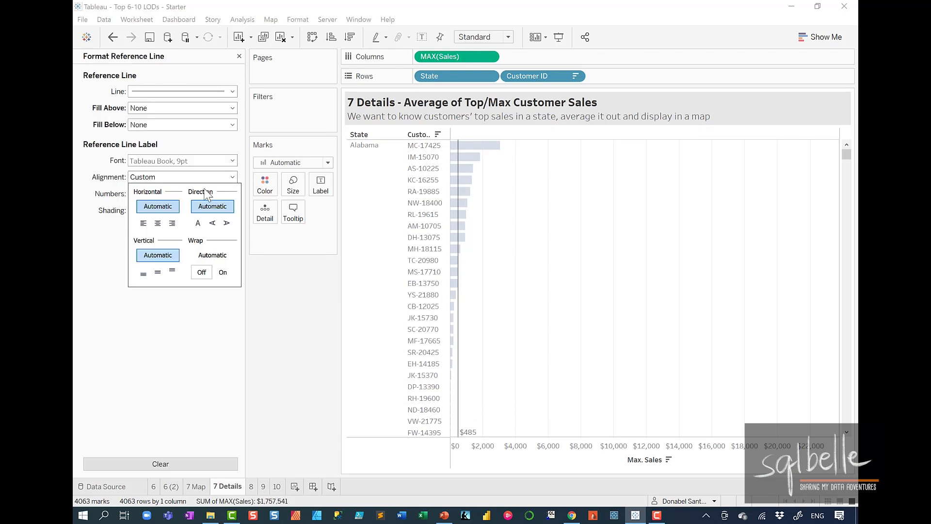
click(172, 223)
click(172, 270)
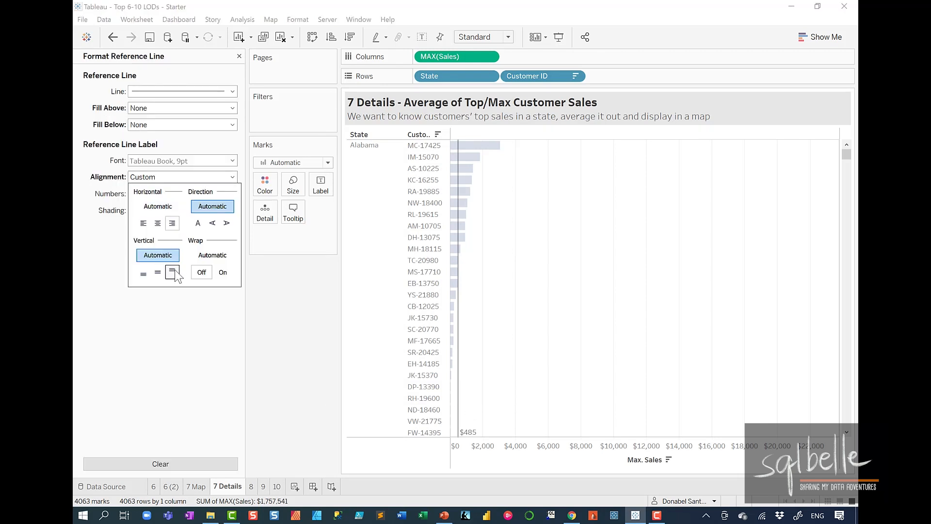
click(322, 336)
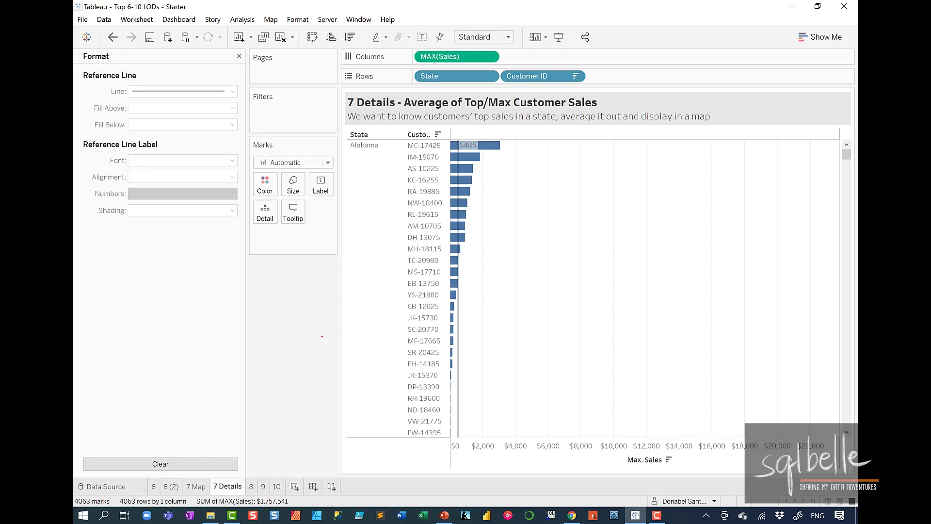
mouse_move(484, 131)
mouse_down()
mouse_move(500, 138)
mouse_move(418, 96)
mouse_move(376, 137)
mouse_up()
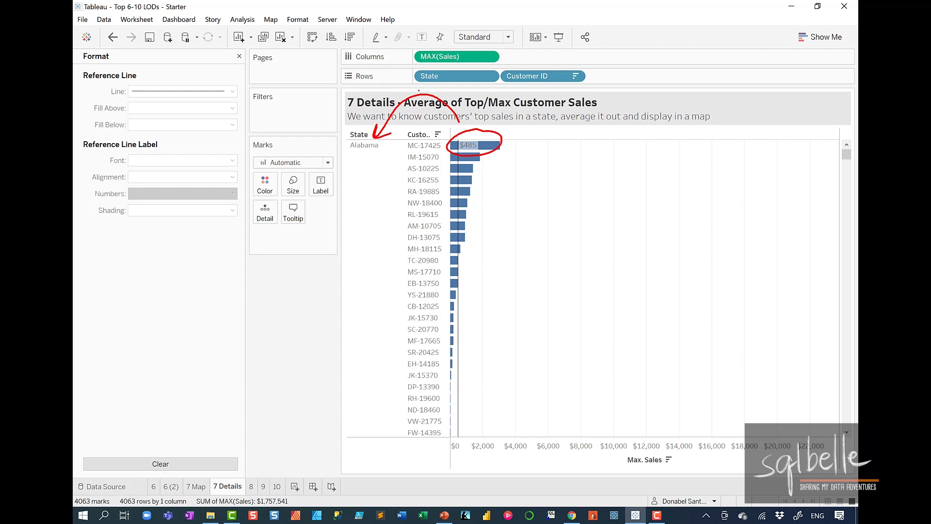
drag(533, 59, 563, 90)
drag(567, 47, 517, 103)
key(e)
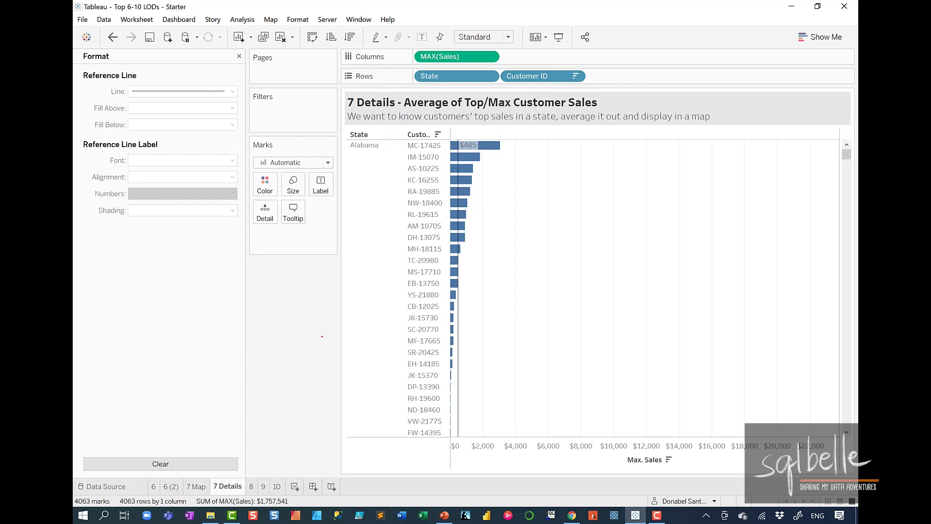
mouse_move(556, 66)
mouse_down()
mouse_move(503, 80)
mouse_move(602, 60)
mouse_move(533, 69)
mouse_up()
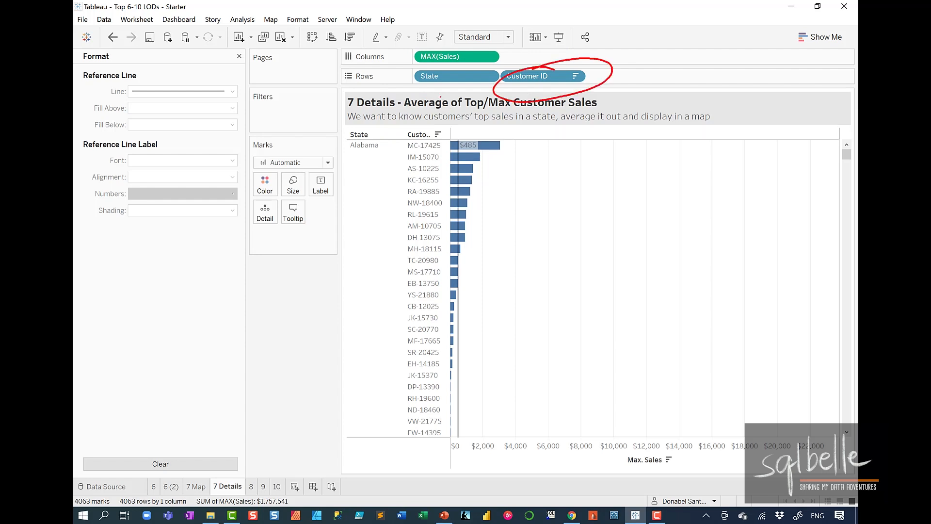
drag(527, 193, 476, 156)
mouse_move(477, 174)
mouse_down()
mouse_move(476, 155)
mouse_move(506, 155)
mouse_up()
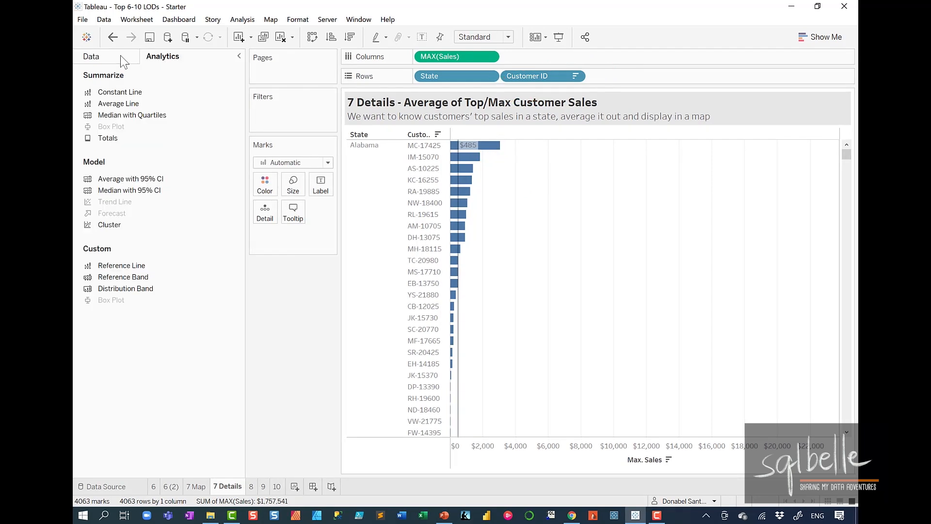
Show the data fields again and compare the dimensions used on the 7 Map sheet with those on 7 Details.
click(119, 57)
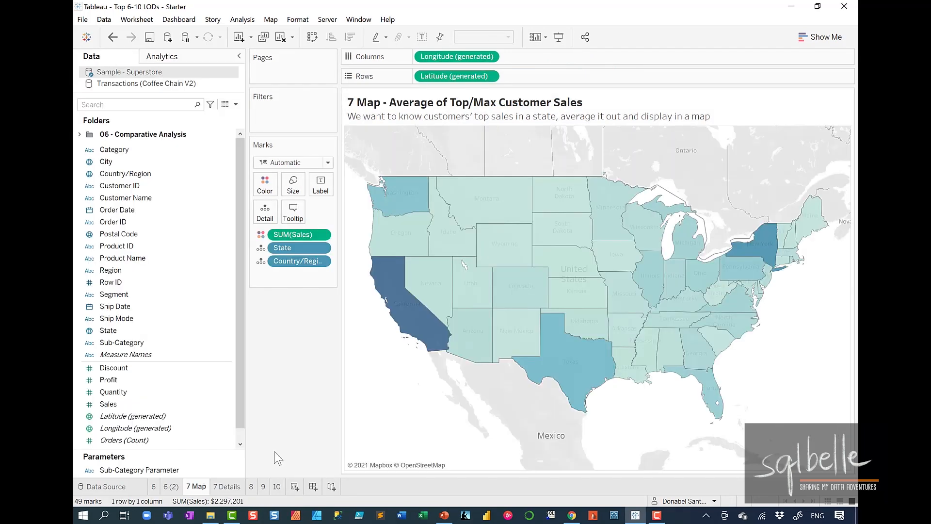
drag(310, 255, 349, 234)
drag(309, 271, 371, 237)
click(220, 486)
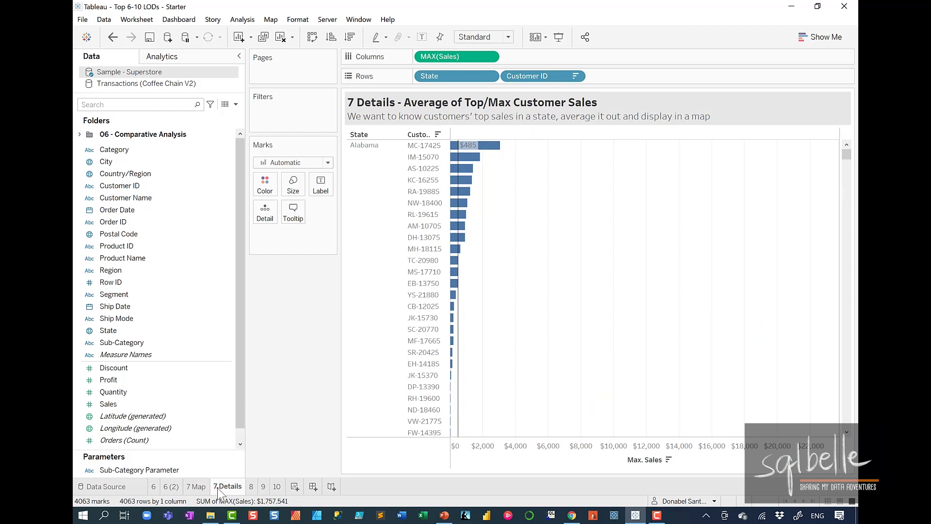
mouse_move(543, 65)
mouse_down()
mouse_move(571, 76)
mouse_move(546, 64)
mouse_up()
Create a calculated field named "Avg of Top Customer Sales".
click(236, 105)
click(228, 117)
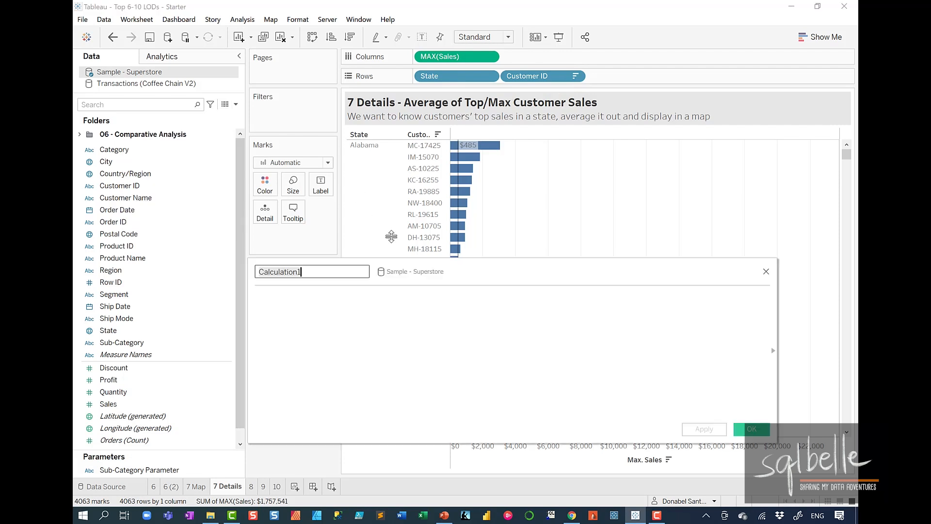
key(BackSpace)
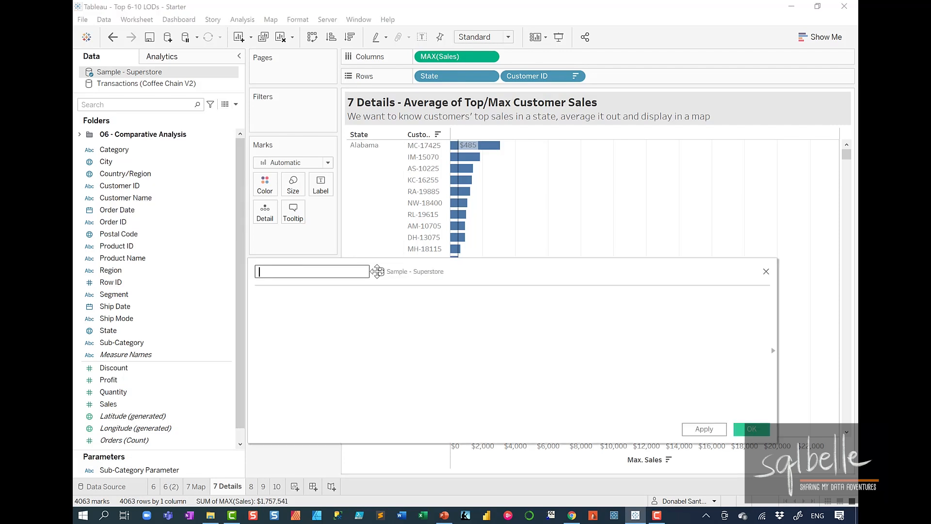
text(Avg of Top Customer Sales)
Enter the formula {INCLUDE [Customer ID]: MAX([Sales])} in the calculated field.
click(365, 298)
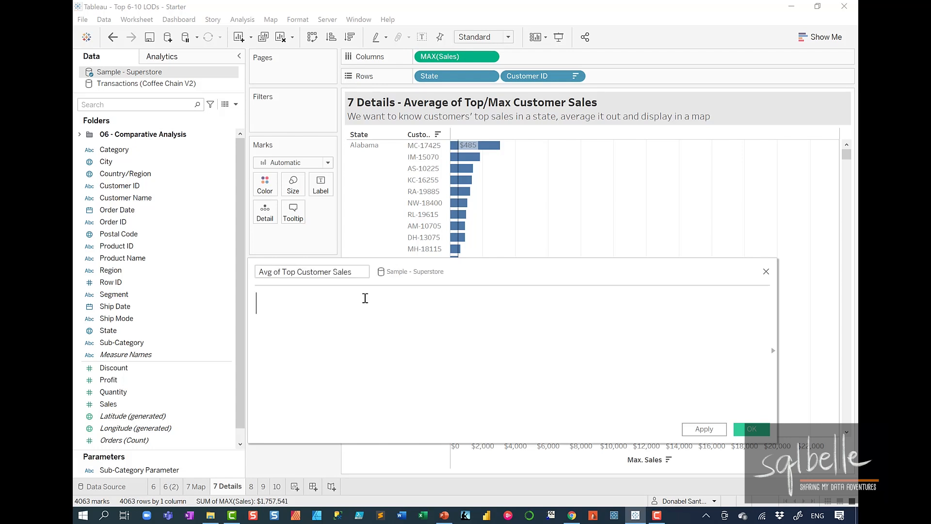
text({INCLUDE)
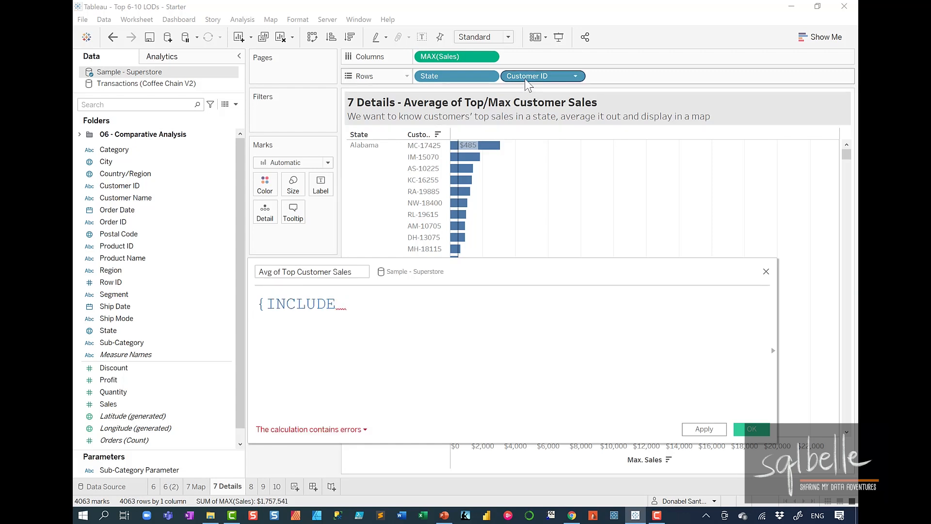
drag(526, 81, 411, 313)
text(:)
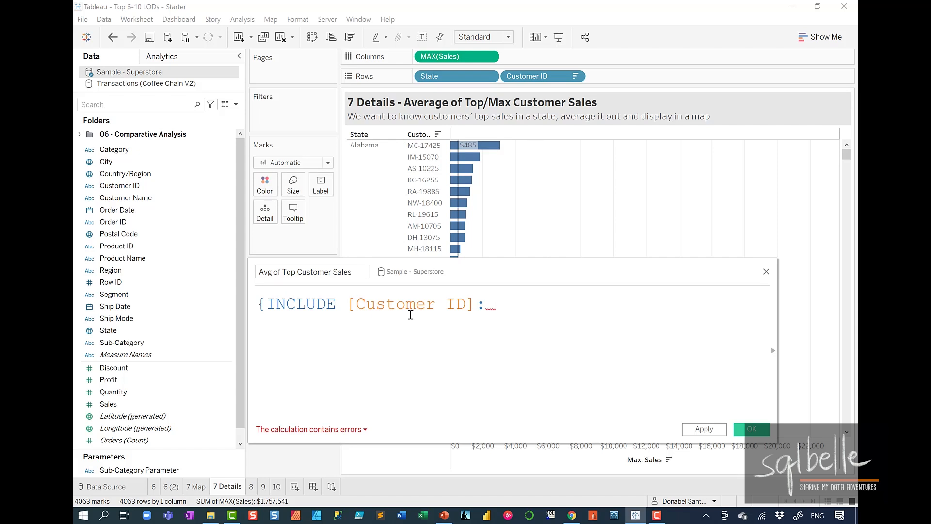
drag(439, 56, 547, 316)
text(})
mouse_move(563, 169)
mouse_down()
mouse_move(468, 199)
mouse_move(488, 205)
mouse_move(461, 231)
mouse_up()
mouse_move(479, 214)
mouse_down()
mouse_move(475, 241)
mouse_move(511, 288)
mouse_up()
drag(505, 267, 529, 266)
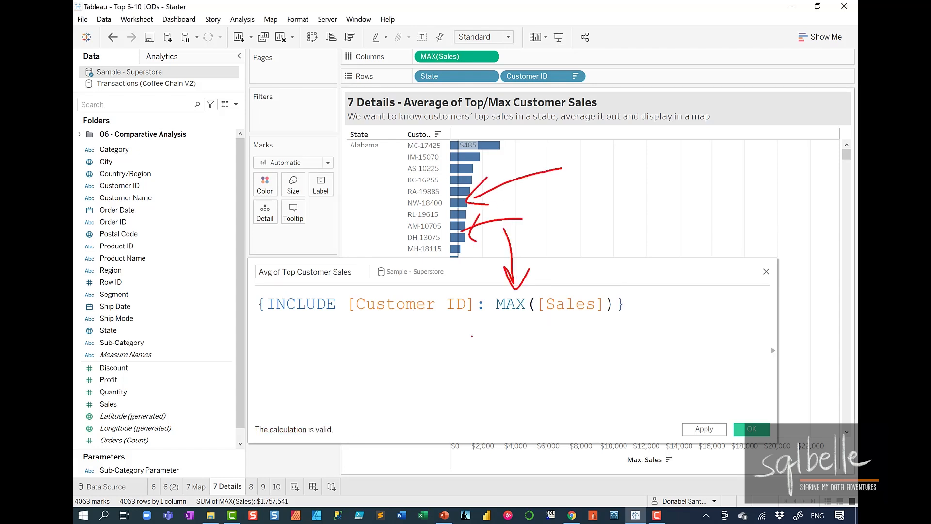
mouse_move(465, 277)
mouse_down()
mouse_move(348, 280)
mouse_move(489, 342)
mouse_move(427, 281)
mouse_up()
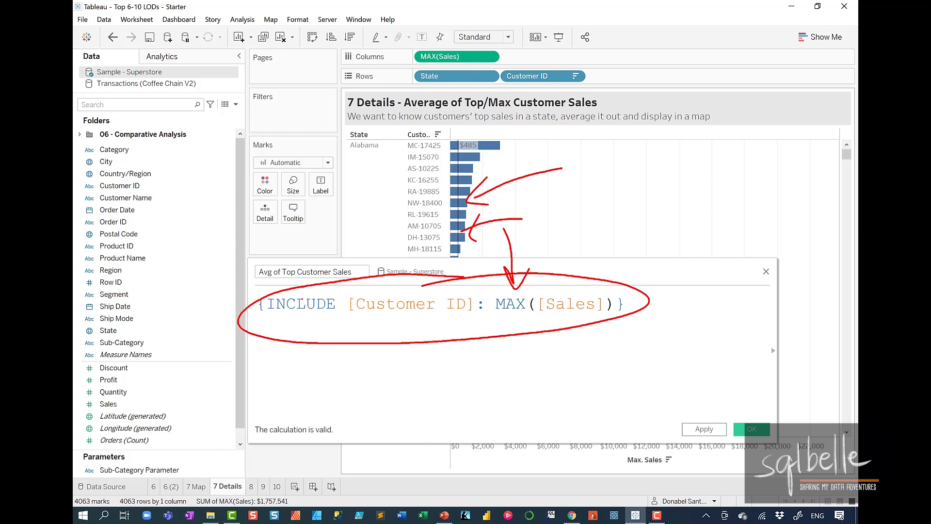
Wrap the INCLUDE expression in AVG() so it reads AVG({INCLUDE [Customer ID]: MAX([Sales])}) and save the calculated field.
key(Escape)
click(259, 304)
text(AVG()
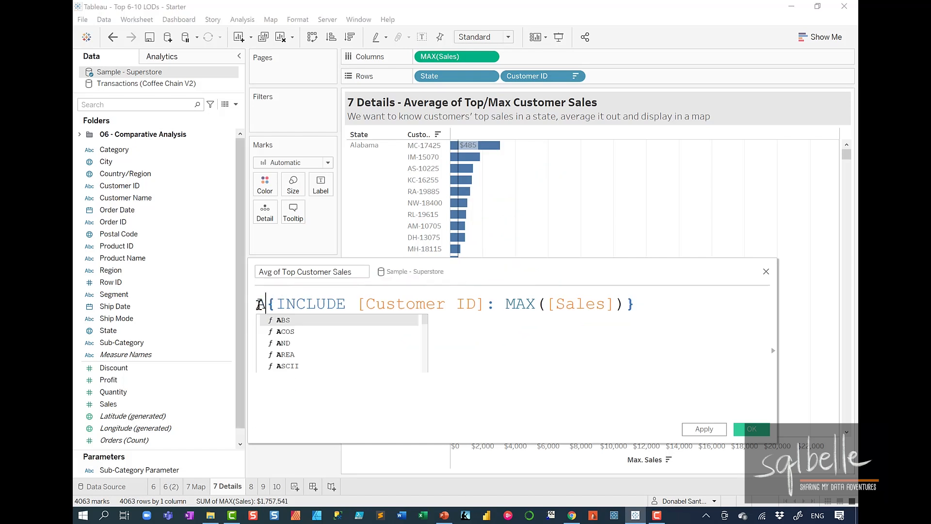
click(679, 304)
text())
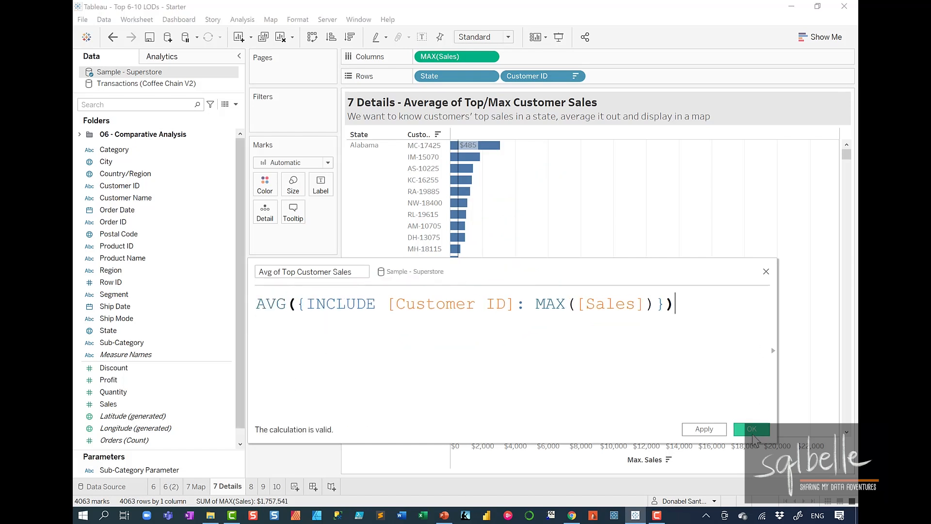
click(752, 428)
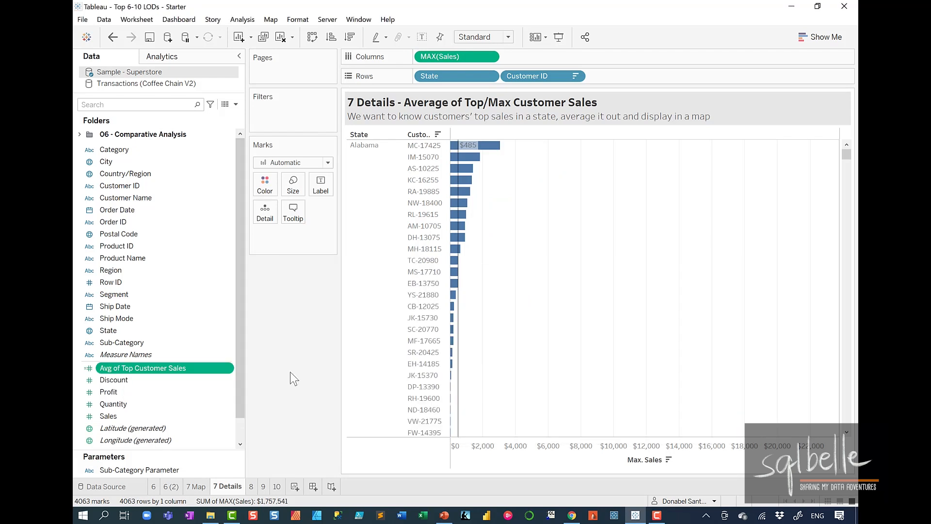
Add the Avg of Top Customer Sales field to the details of the 7 Map sheet.
click(196, 486)
drag(142, 367, 254, 258)
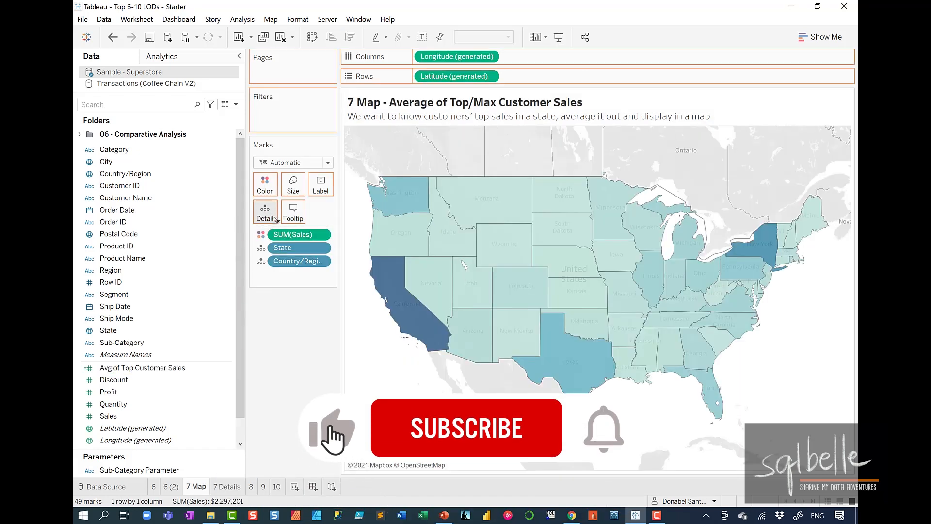
Locate Alabama on the map, check its Avg of Top Customer Sales value, and reset the map view.
click(359, 139)
text(alaba)
click(376, 151)
mouse_move(597, 226)
key(ctrl+2)
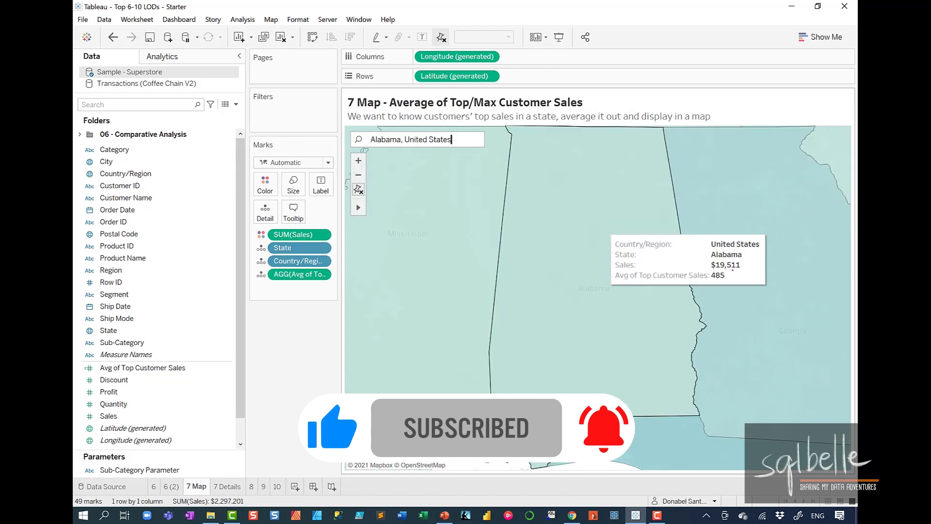
mouse_move(733, 270)
mouse_down()
mouse_move(609, 282)
mouse_move(743, 272)
mouse_up()
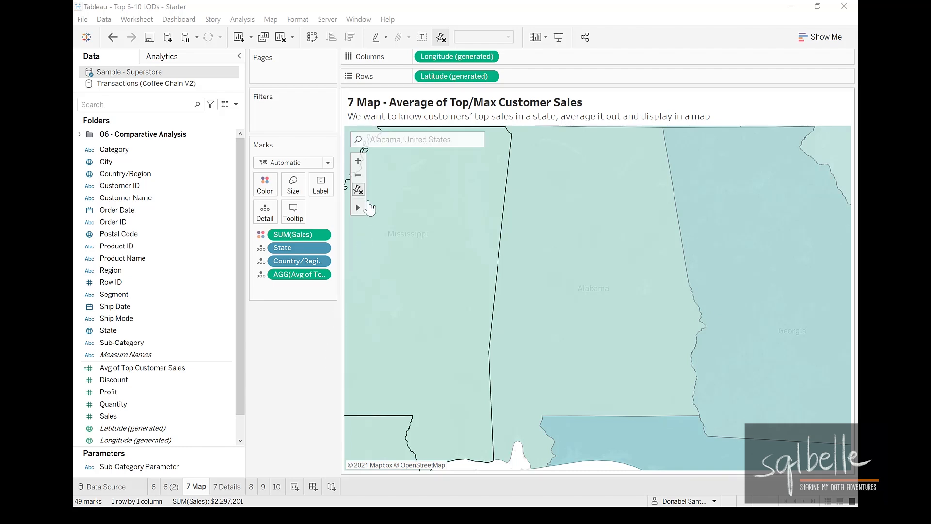
click(357, 191)
Create a dashboard with the 7 Map sheet above the 7 Details sheet.
click(313, 486)
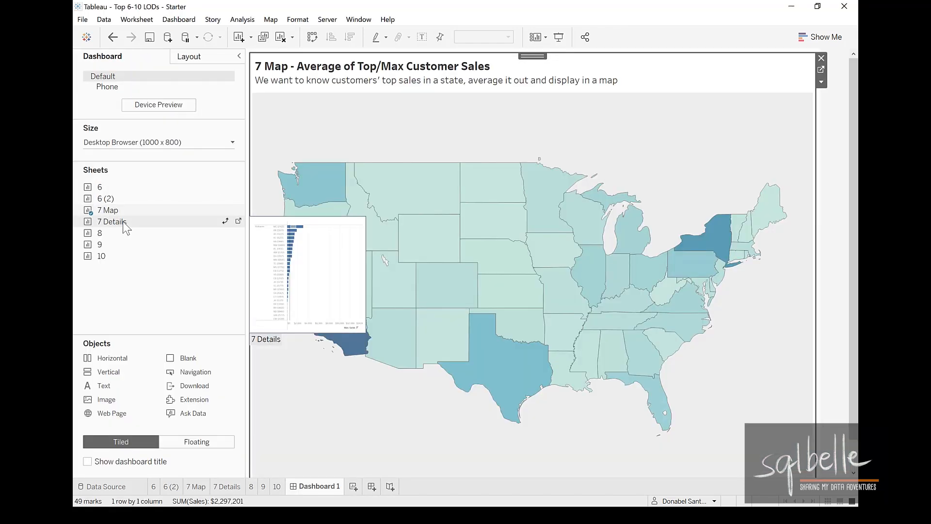
drag(123, 221, 605, 307)
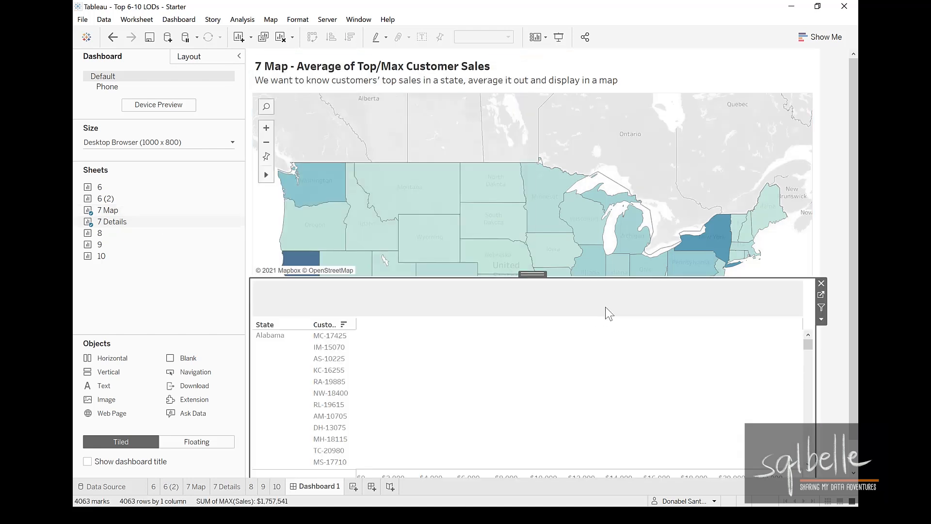
Use the dashboard map as a filter and try it by selecting California and Texas.
click(762, 94)
click(820, 84)
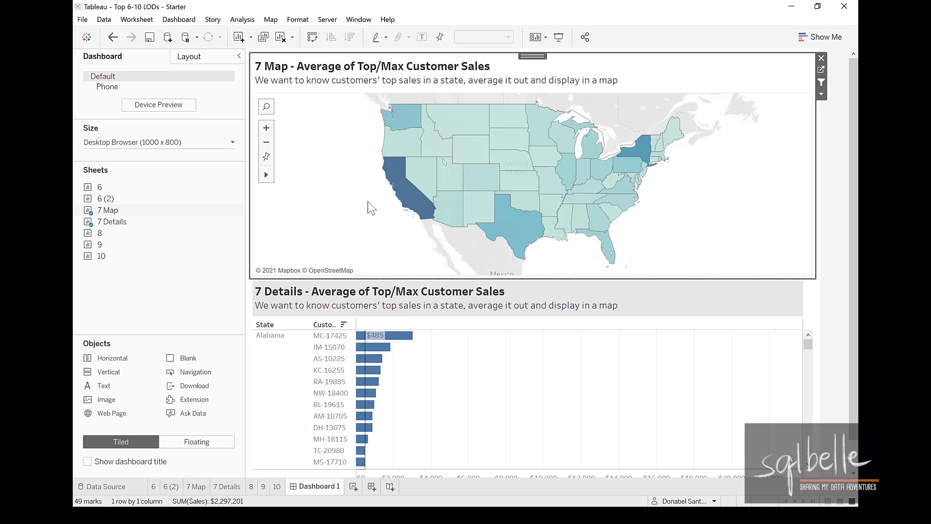
click(392, 184)
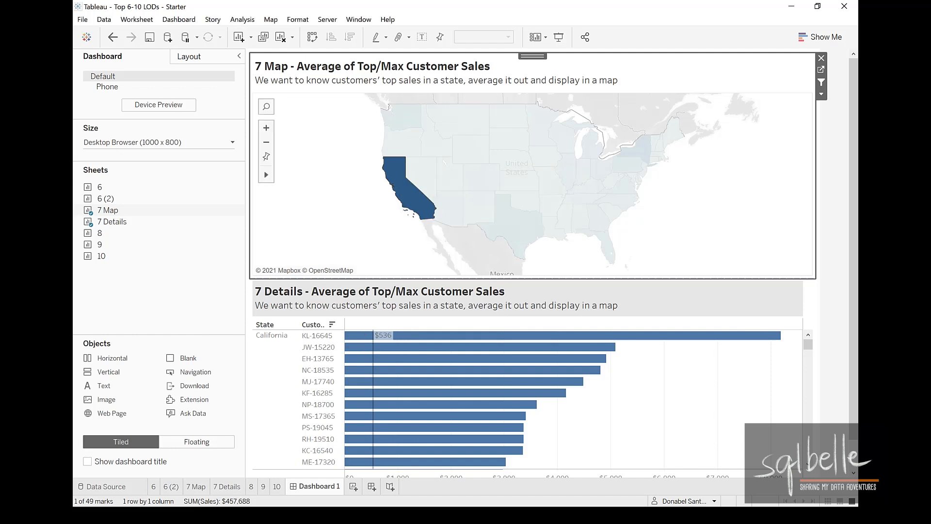
click(523, 243)
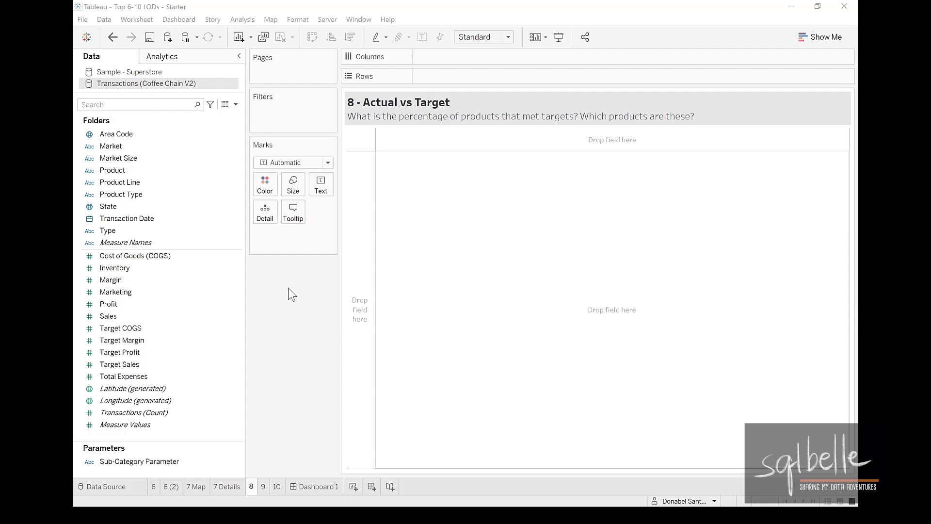
On sheet 8, chart Profit and Target Profit as columns for each State row.
click(108, 207)
drag(446, 102, 476, 76)
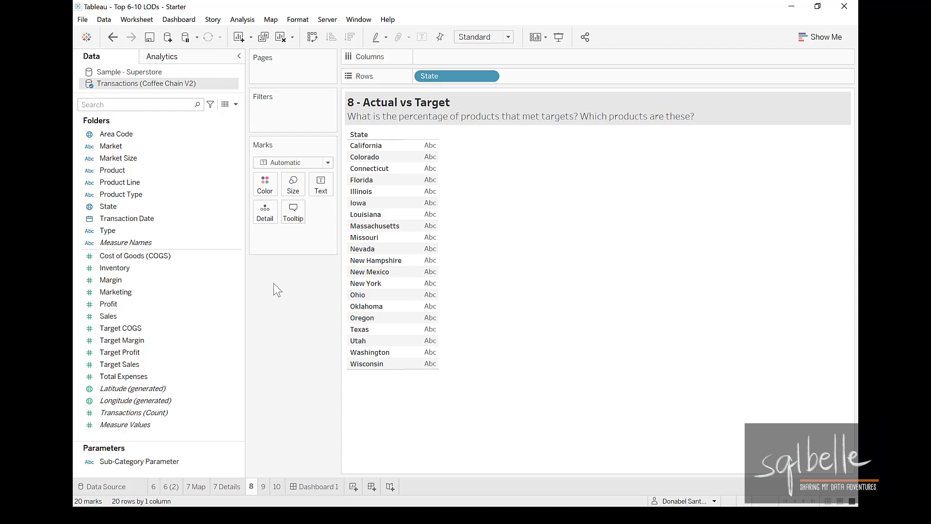
drag(109, 303, 456, 56)
drag(120, 352, 539, 57)
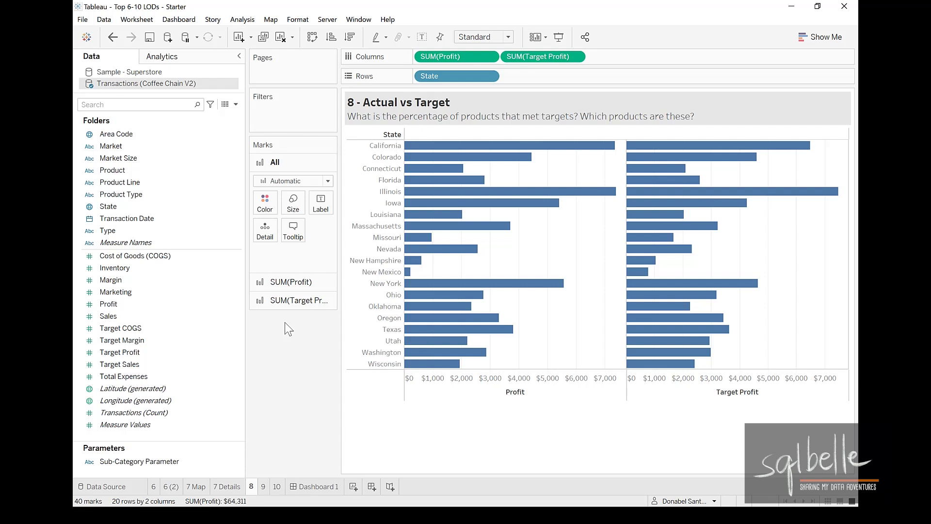
Create a calculated field named "Difference" that subtracts Target Profit from Profit.
click(236, 105)
click(231, 116)
key(ctrl+a)
text(Difference)
drag(109, 304, 317, 308)
text(-)
click(155, 353)
drag(169, 353, 456, 295)
click(751, 429)
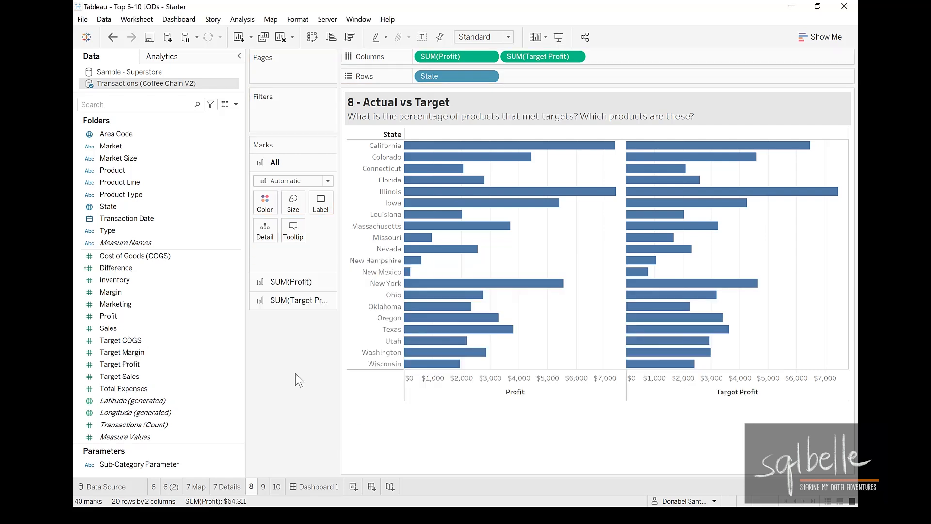
Add Difference to the columns after Target Profit and sort the states by it in descending order.
drag(116, 267, 624, 64)
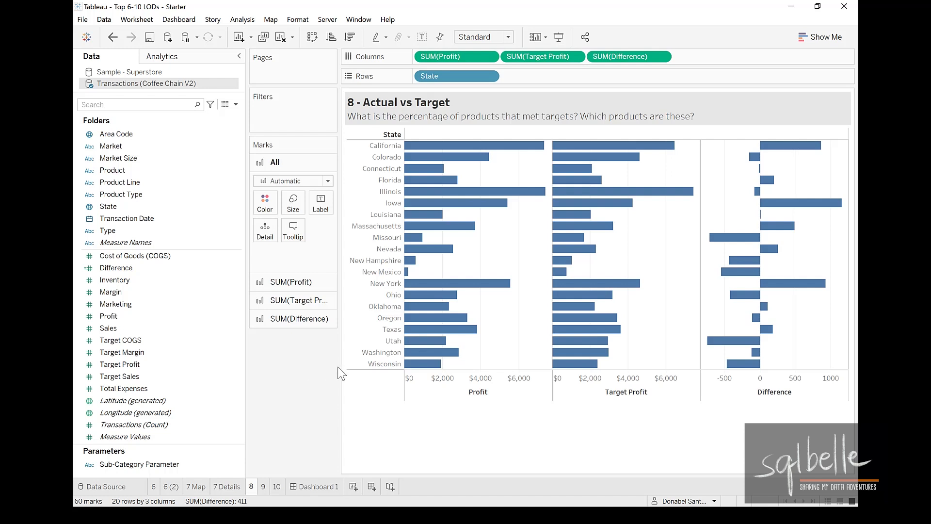
click(797, 391)
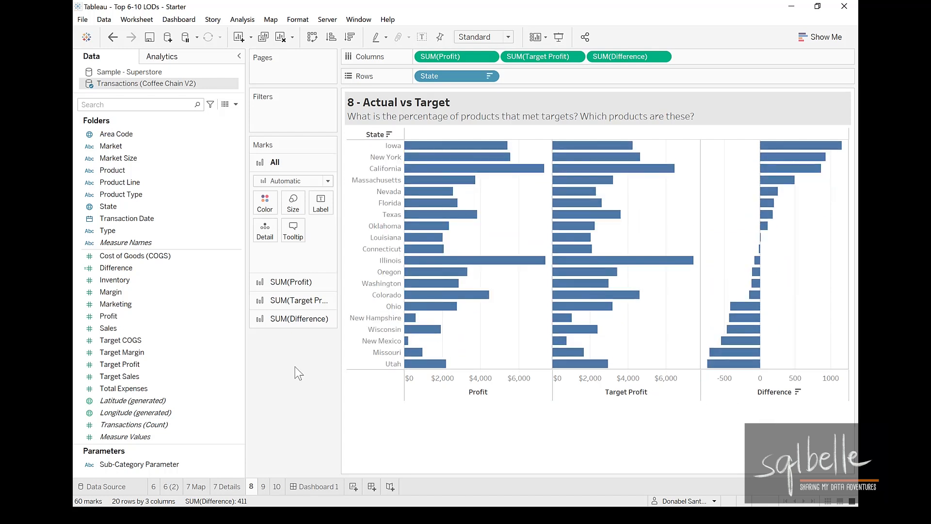
Add the distinct count of Product, CNTD(Product), as the fourth column measure.
click(138, 171)
drag(138, 172, 680, 57)
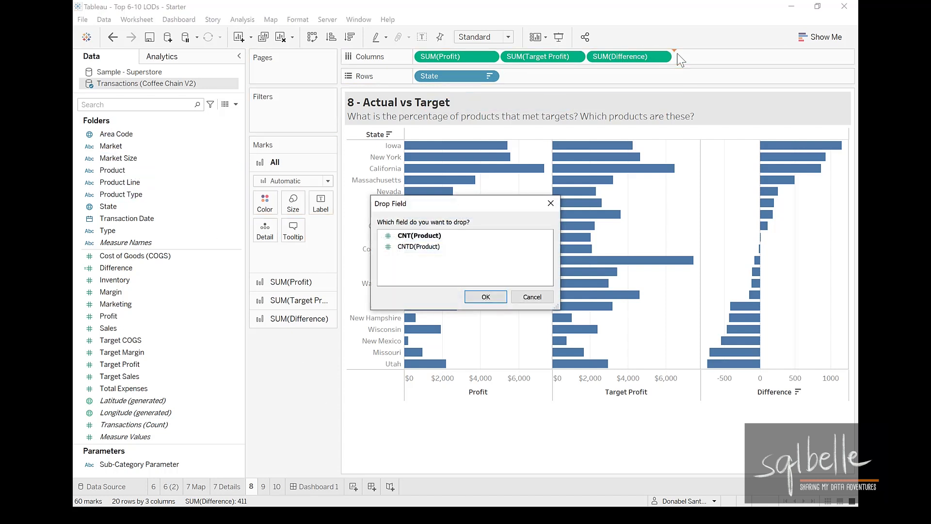
click(419, 246)
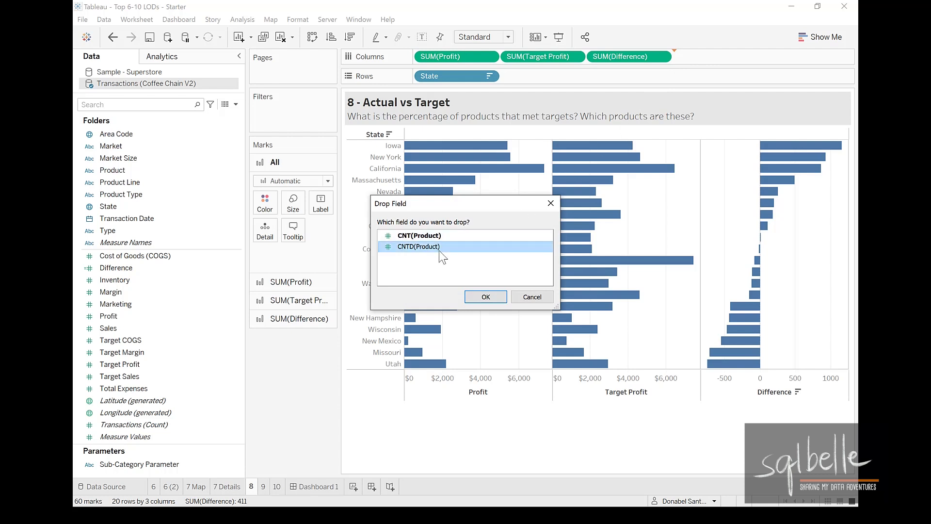
click(485, 297)
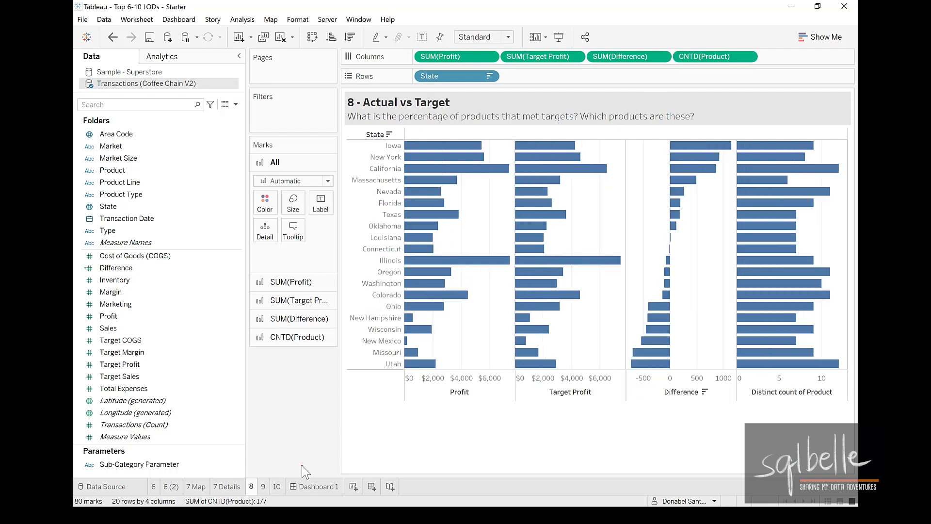
Examine how Profit, Target Profit, Difference and the distinct product count compare across the states.
mouse_move(471, 388)
mouse_down()
mouse_move(482, 384)
mouse_move(468, 374)
mouse_up()
mouse_move(446, 387)
mouse_down()
mouse_move(390, 375)
mouse_move(407, 372)
mouse_up()
mouse_move(600, 379)
mouse_down()
mouse_move(567, 418)
mouse_move(603, 383)
mouse_up()
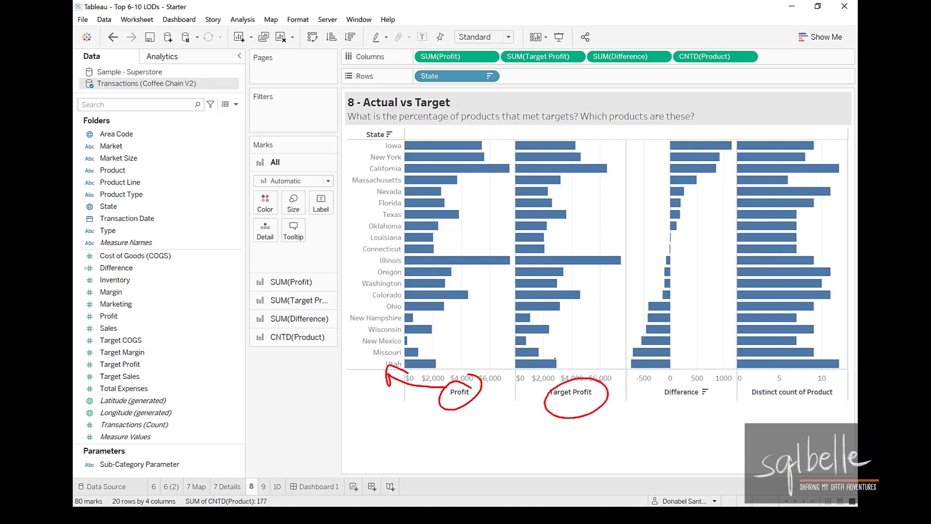
mouse_move(398, 137)
mouse_down()
mouse_move(370, 148)
mouse_move(396, 131)
mouse_move(644, 122)
mouse_move(669, 130)
mouse_up()
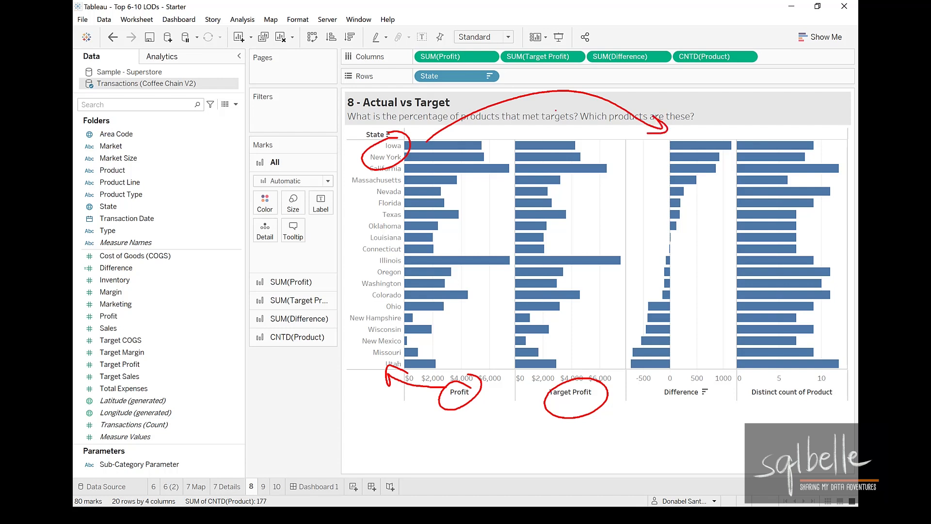
drag(825, 375, 848, 394)
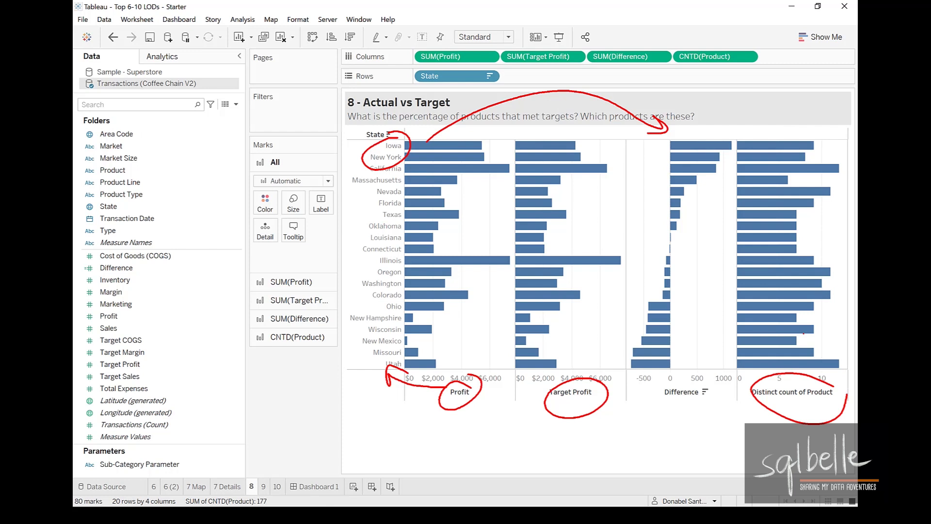
key(Escape)
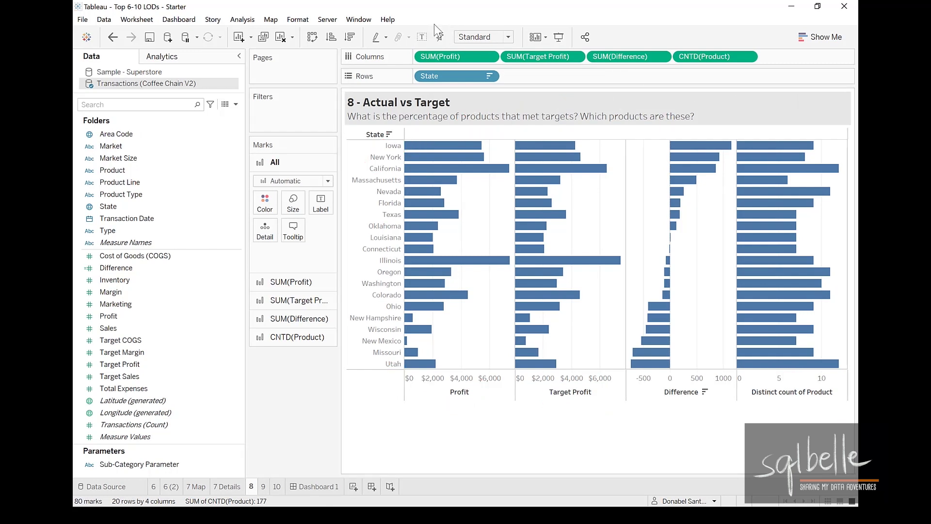
Show mark labels on all the bars and examine Iowa's distinct count of products.
click(421, 37)
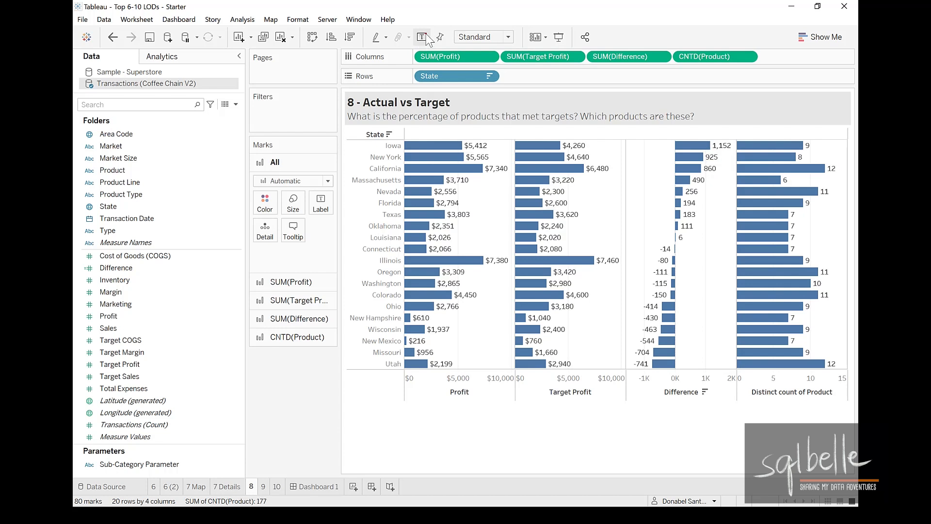
mouse_move(809, 139)
mouse_down()
mouse_move(791, 135)
mouse_move(827, 154)
mouse_move(784, 135)
mouse_up()
drag(379, 146, 472, 108)
drag(392, 132, 387, 148)
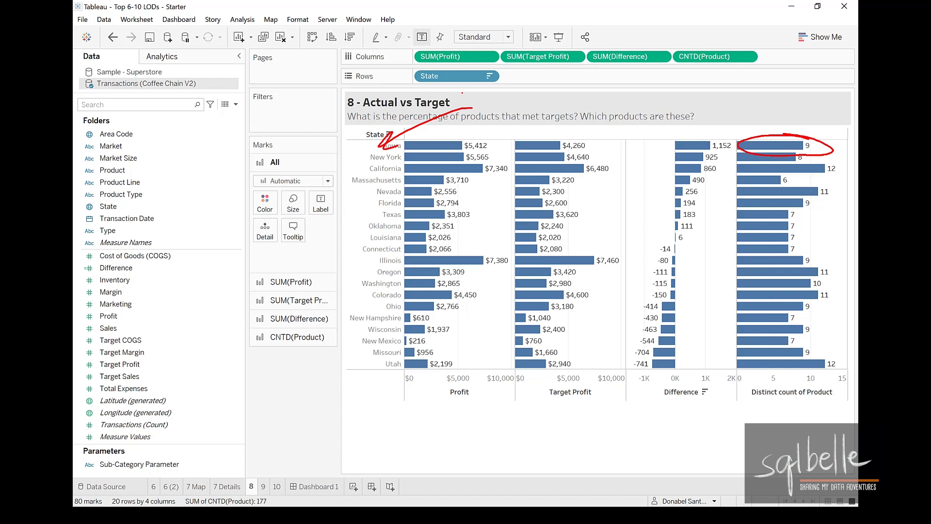
mouse_move(798, 93)
mouse_down()
mouse_move(770, 132)
mouse_move(780, 124)
mouse_up()
key(Escape)
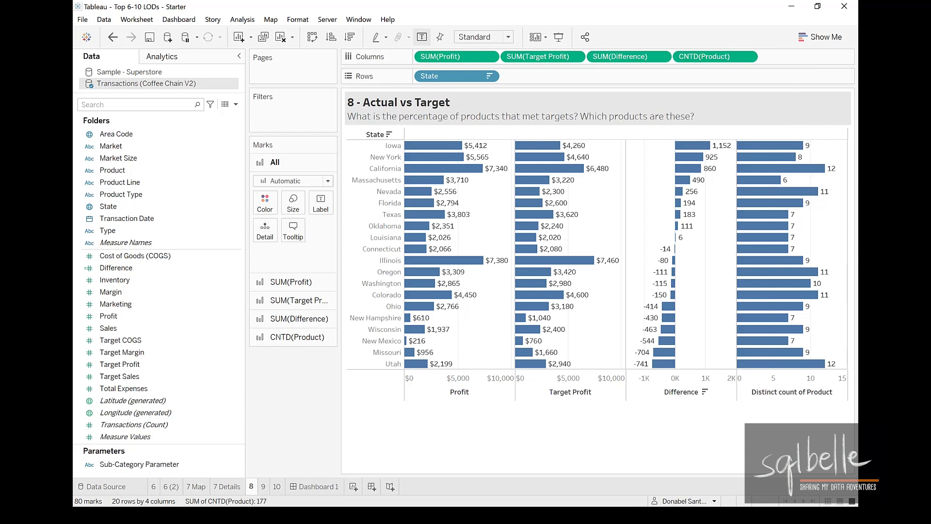
Temporarily break the states down by Product, sorted by Difference in descending order, and examine which Iowa products met their targets.
drag(113, 170, 565, 80)
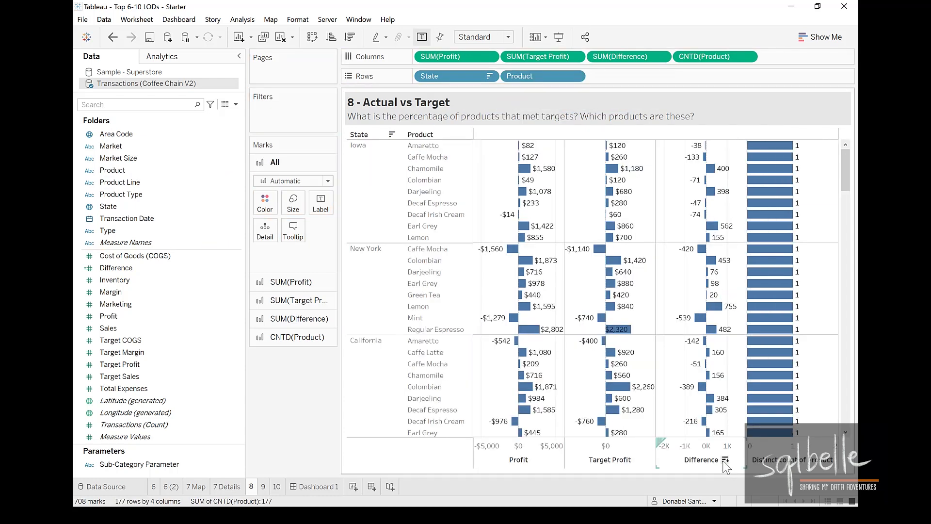
click(725, 460)
key(ctrl+2)
mouse_move(386, 130)
mouse_down()
mouse_move(391, 160)
mouse_move(373, 136)
mouse_up()
mouse_move(678, 187)
mouse_down()
mouse_move(743, 190)
mouse_move(740, 122)
mouse_move(684, 177)
mouse_up()
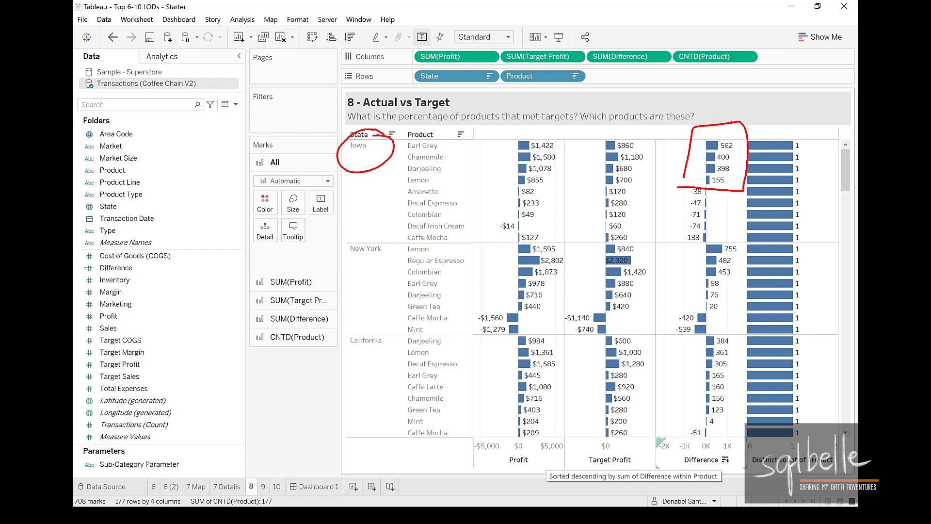
drag(686, 191, 676, 247)
key(Escape)
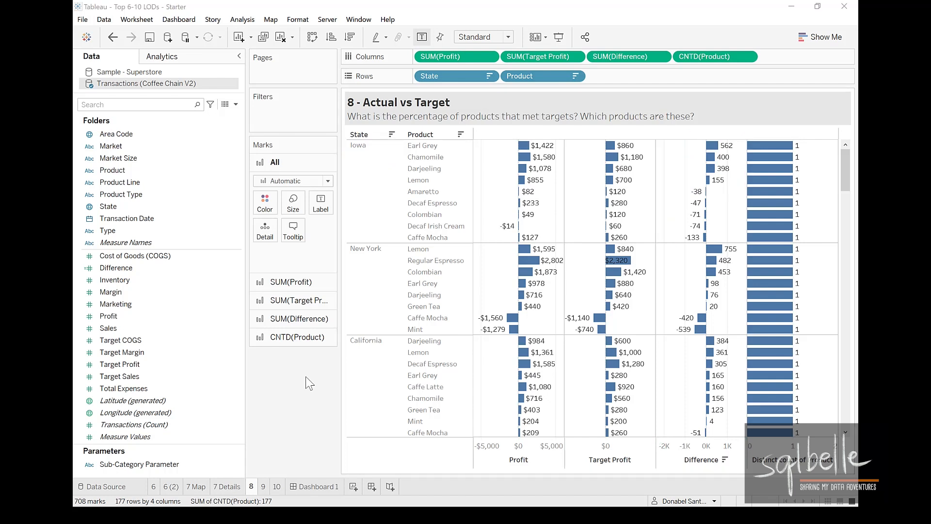
drag(556, 77, 309, 431)
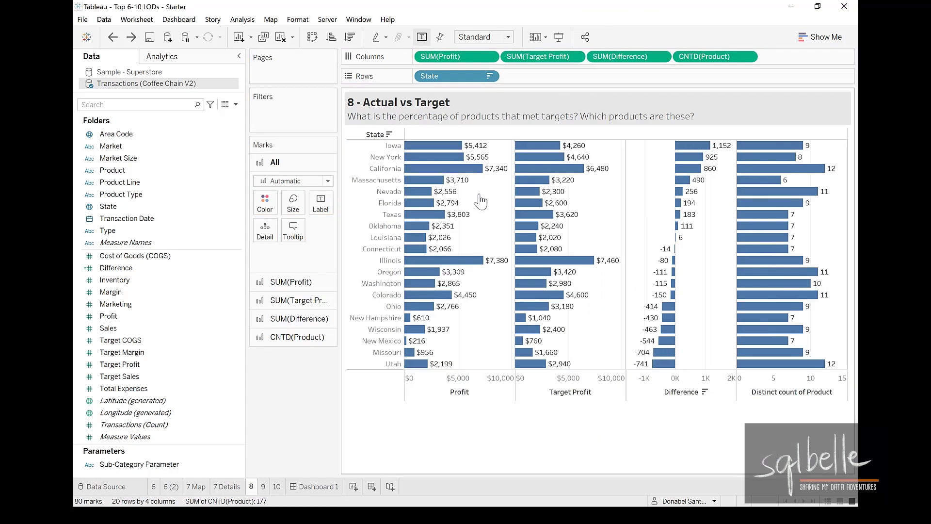
Remove Profit and Target Profit from the columns, keeping Difference and the distinct count of Product.
drag(455, 58, 239, 101)
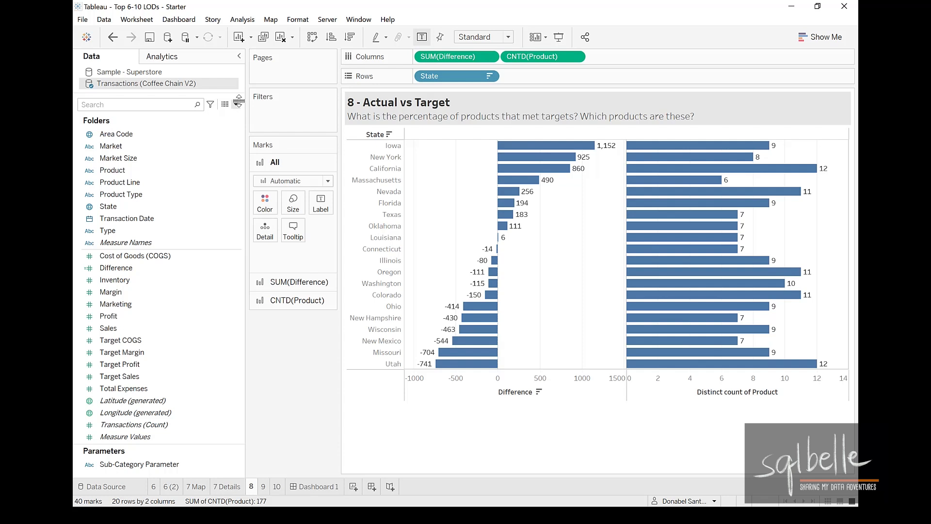
Create a calculated field named "Difference Profit vs Target - per Product".
click(238, 103)
click(225, 116)
text(Diff)
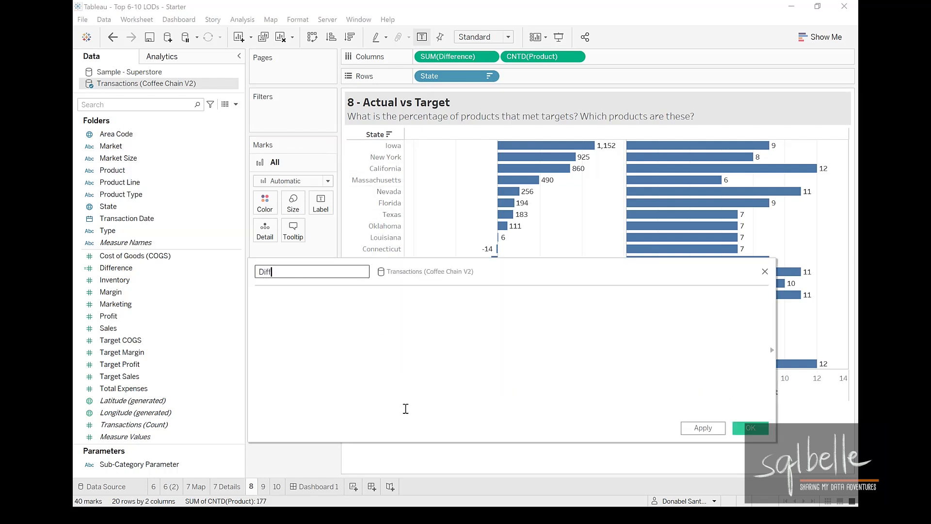
text(erence Profit vs Target - per Product)
Enter the formula {INCLUDE [Product]: SUM([Difference])} and save the calculated field.
click(383, 329)
text({)
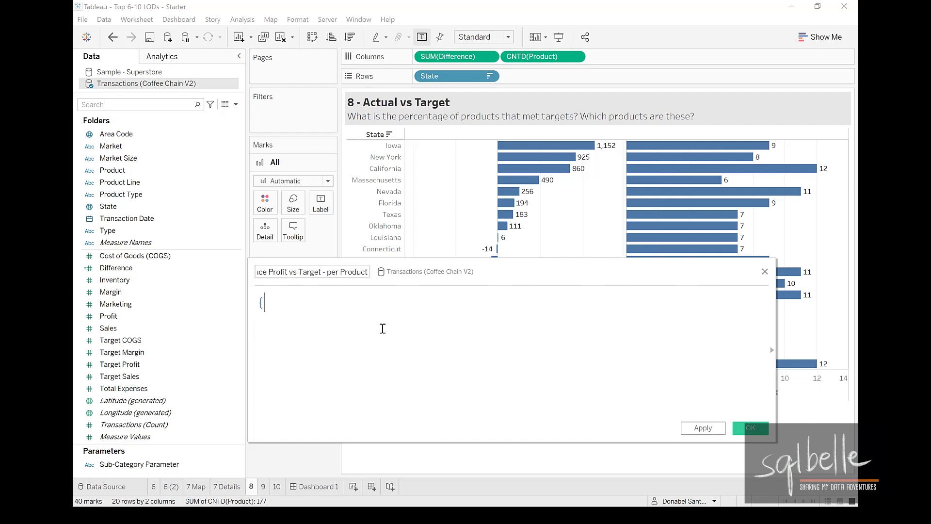
text(INCLUDE [Prod)
key(Return)
text(: SUM()
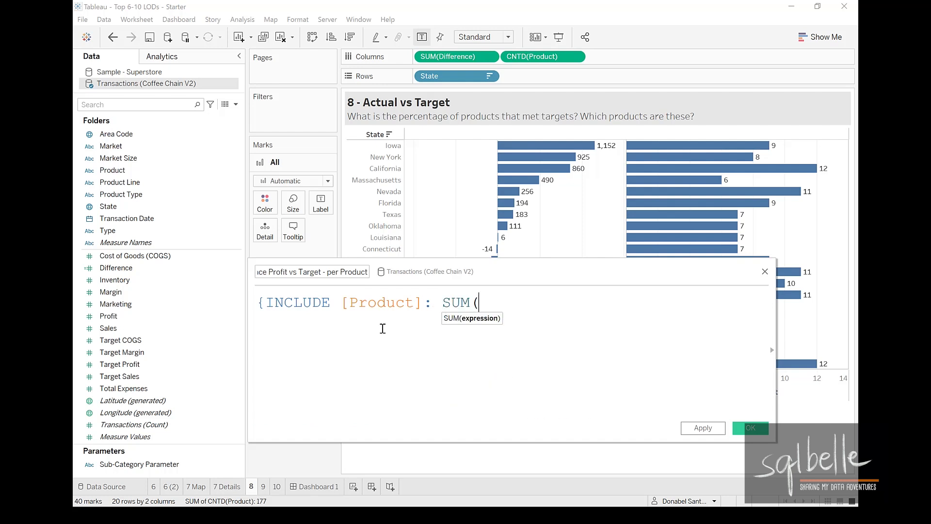
drag(116, 268, 453, 305)
text()})
click(750, 429)
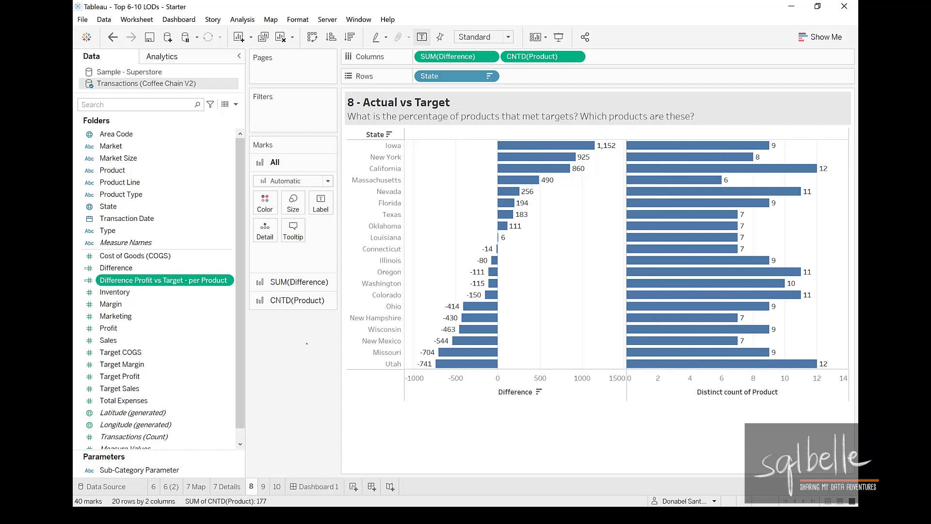
Create a calculated field named "# of Products that met Target".
click(236, 105)
click(165, 115)
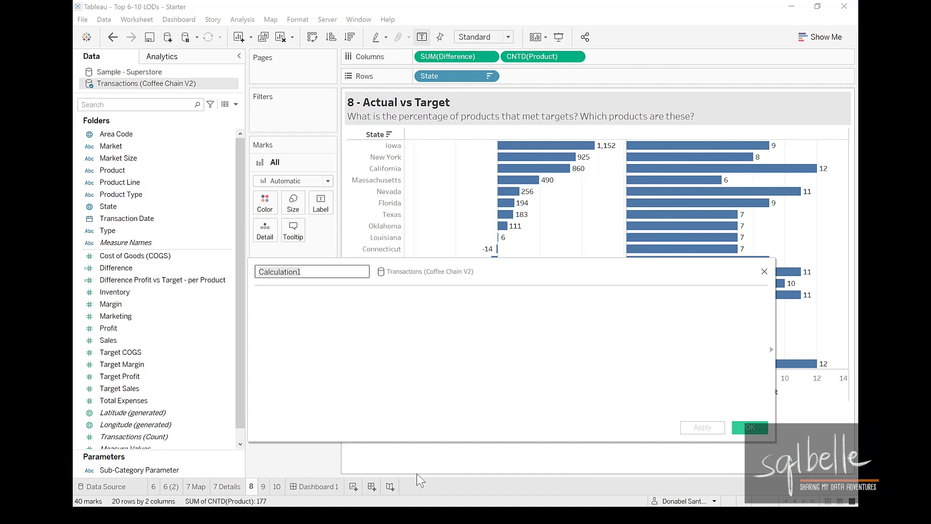
text(# of Products that met Target)
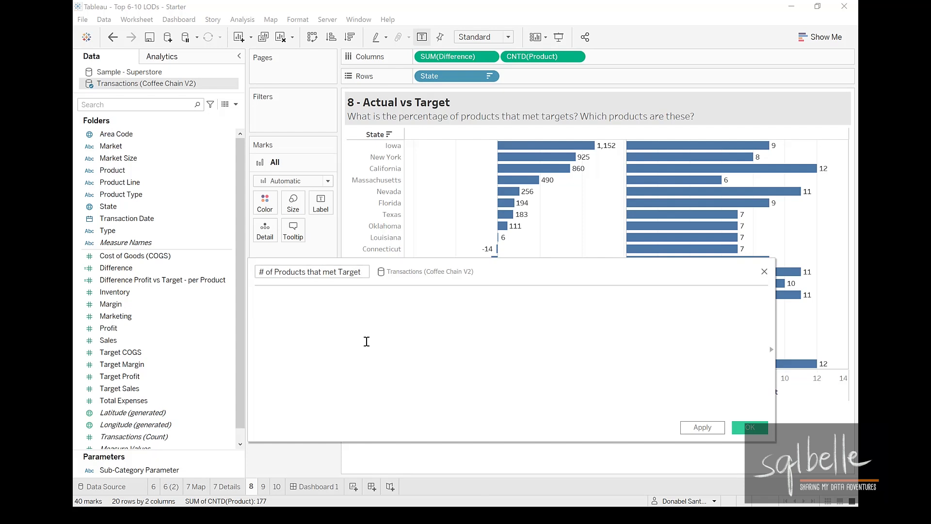
Enter the formula IF [Difference Profit vs Target - per Product] > 0 THEN 1 END, split over three lines.
text(IF)
drag(203, 281, 347, 309)
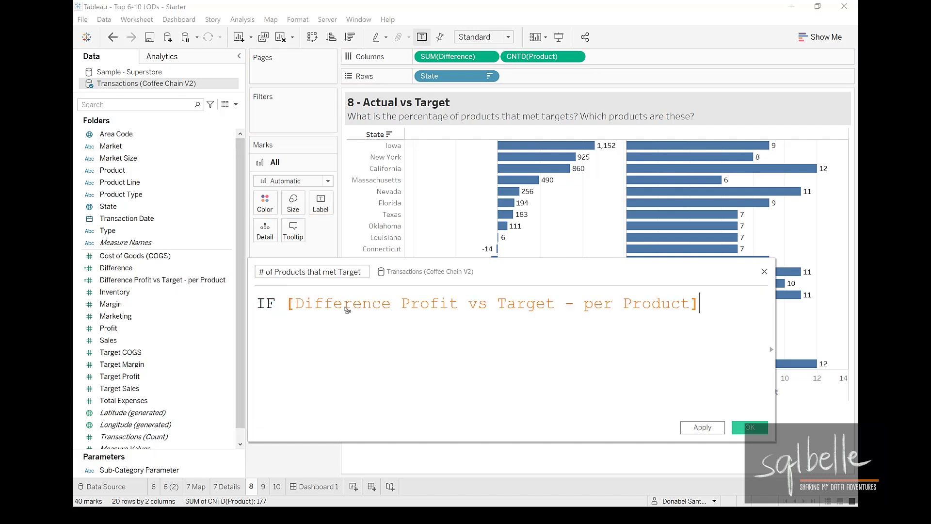
text(> 0)
key(Return)
text(THEN 1)
key(Return)
text(END)
key(Return)
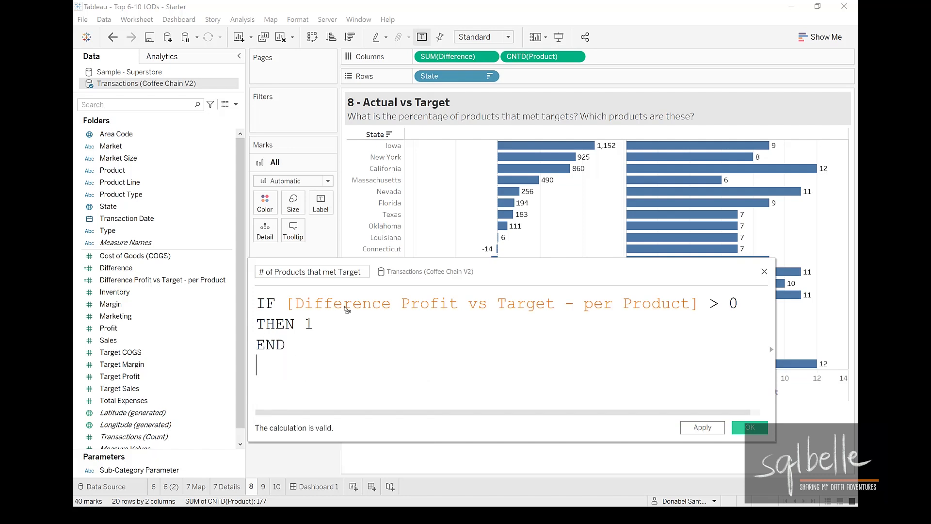
drag(469, 320, 467, 347)
mouse_move(464, 322)
mouse_down()
mouse_move(486, 347)
mouse_move(466, 388)
mouse_up()
mouse_move(463, 368)
mouse_down()
mouse_move(497, 383)
mouse_move(467, 430)
mouse_move(466, 412)
mouse_move(492, 425)
mouse_up()
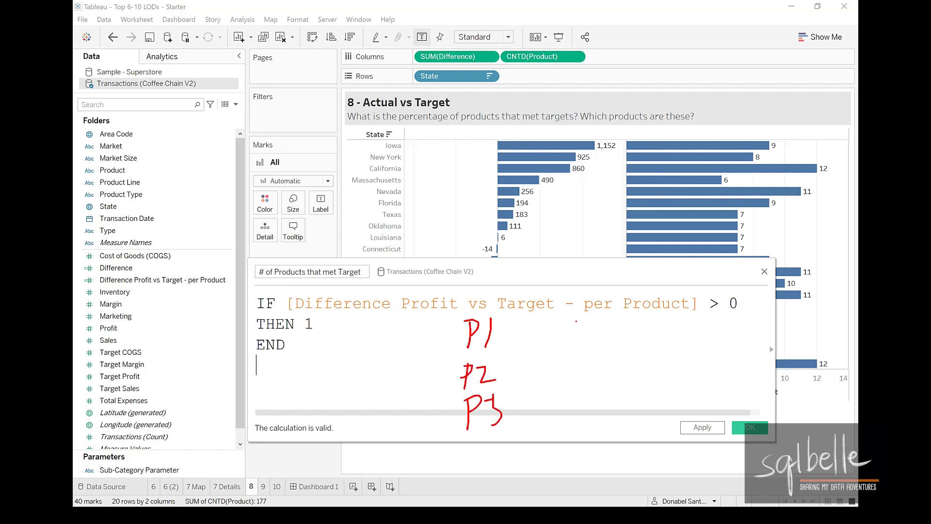
drag(597, 326, 598, 353)
mouse_move(565, 383)
mouse_down()
mouse_move(587, 356)
mouse_move(604, 362)
mouse_up()
drag(608, 359, 618, 379)
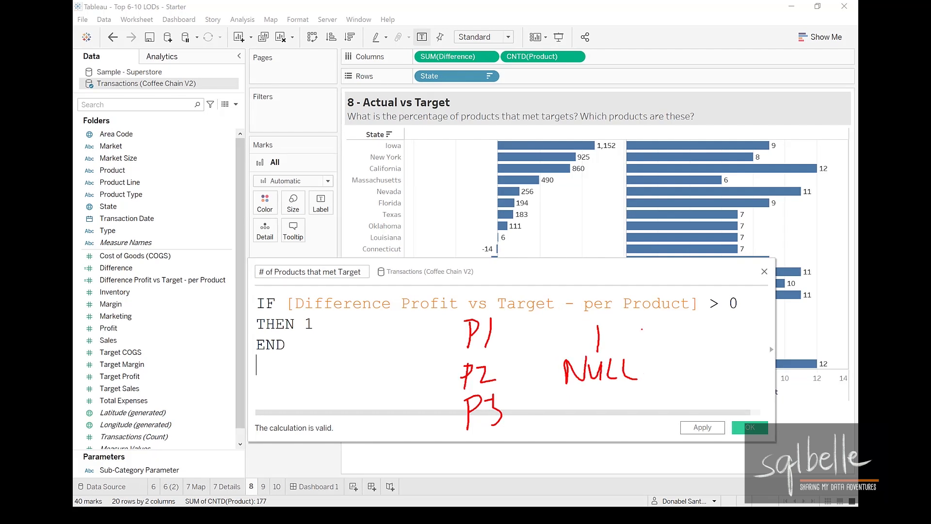
drag(601, 394, 603, 420)
mouse_move(678, 304)
mouse_down()
mouse_move(574, 256)
mouse_move(602, 467)
mouse_move(650, 286)
mouse_up()
mouse_move(709, 305)
mouse_down()
mouse_move(769, 377)
mouse_move(730, 387)
mouse_up()
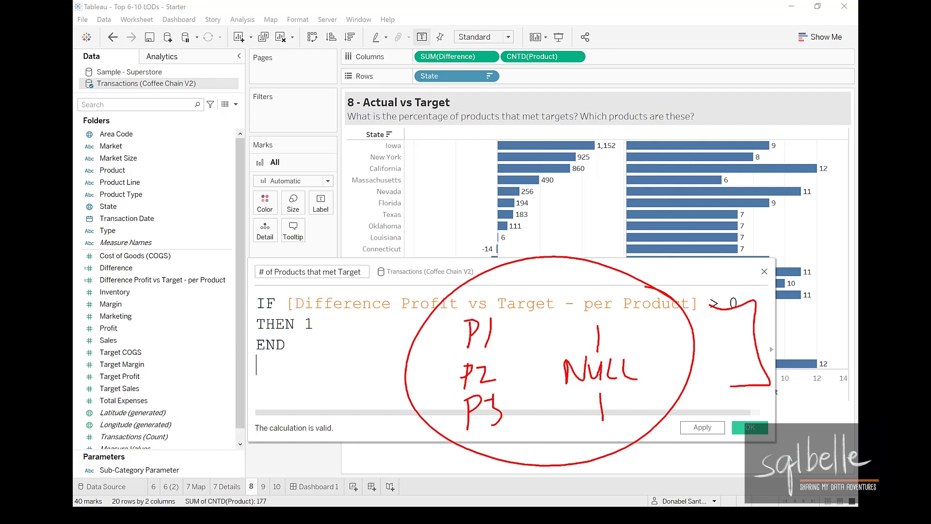
drag(793, 309, 835, 341)
key(Escape)
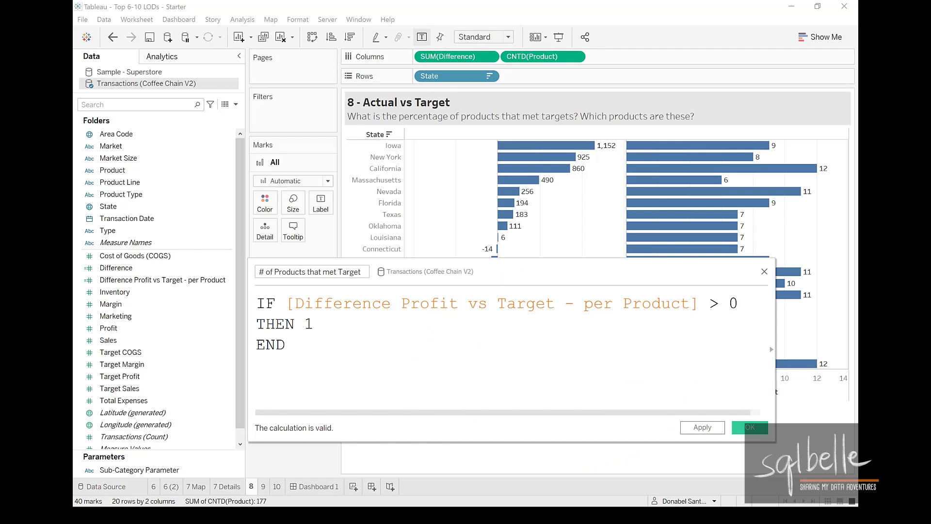
Wrap the IF expression in SUM( ), indent the lines inside the parentheses, and save the calculated field.
key(ctrl+Home)
text(SUM()
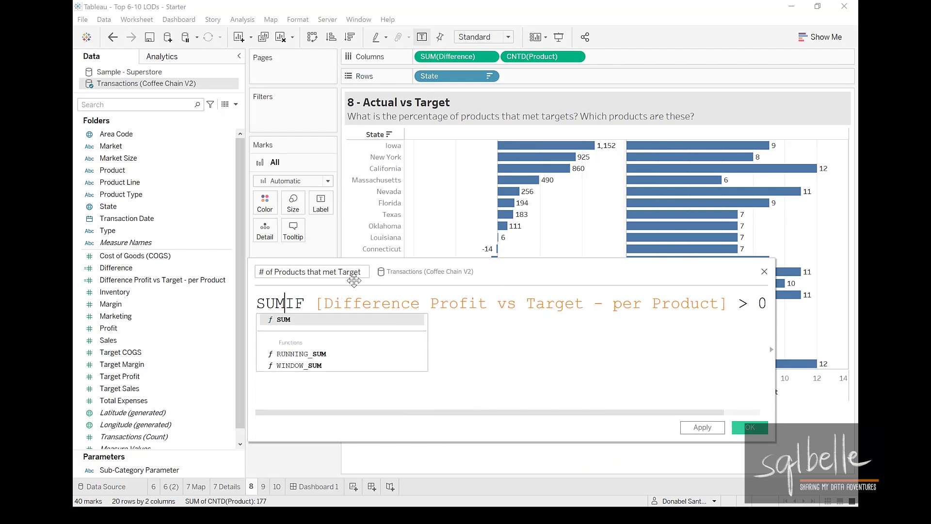
key(Return)
click(293, 364)
key(Return)
text())
key(Up)
key(Up)
key(Up)
key(Home)
key(shift+Down)
key(shift+Down)
key(shift+Down)
key(Tab)
click(413, 366)
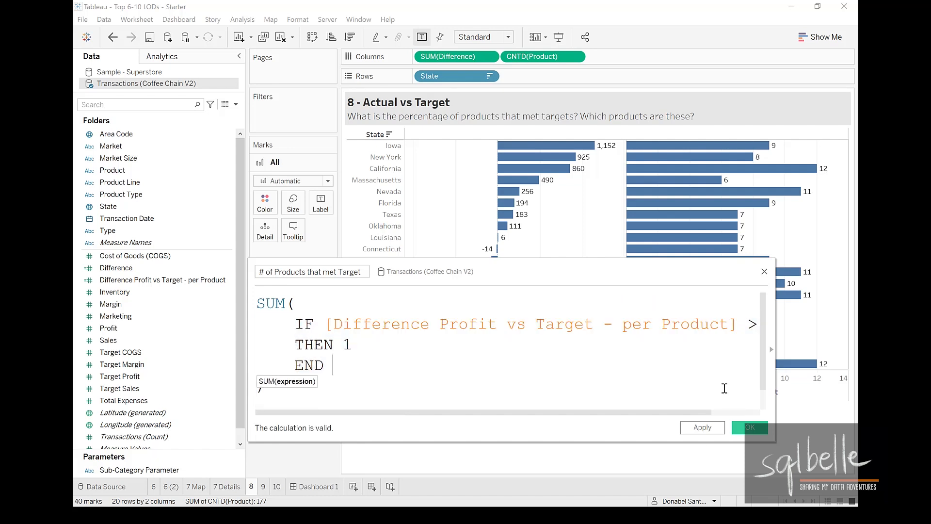
click(749, 428)
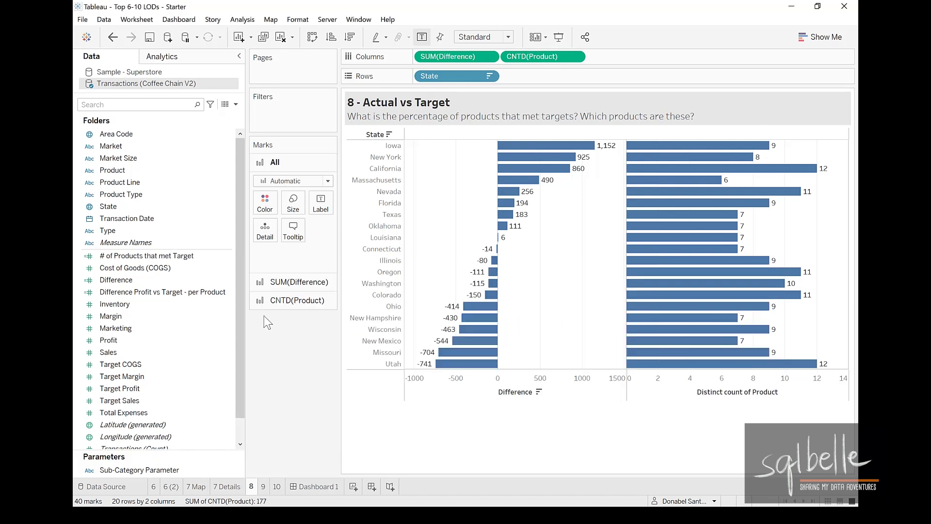
Add # of Products that met Target to the columns between Difference and the distinct count of Product, and compare both counts for Iowa.
drag(183, 256, 503, 56)
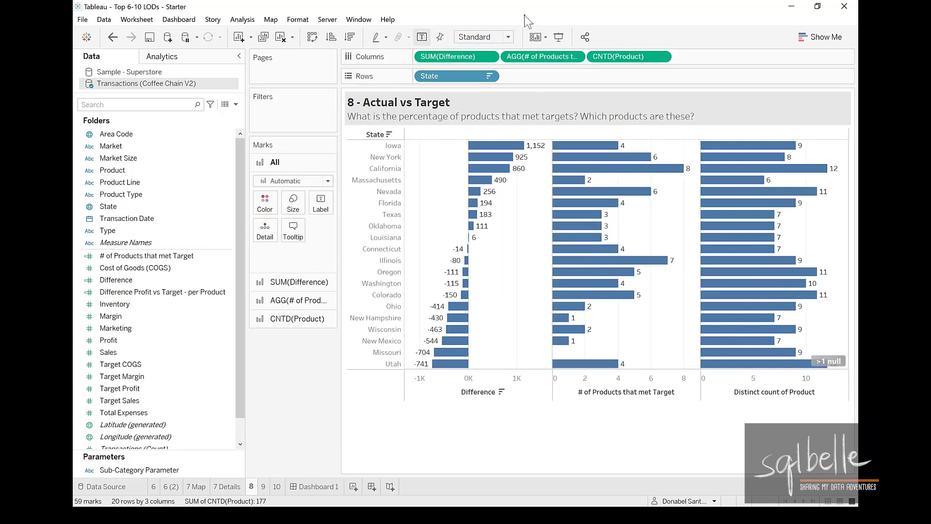
mouse_move(614, 134)
mouse_down()
mouse_move(598, 155)
mouse_move(591, 134)
mouse_up()
mouse_move(806, 131)
mouse_down()
mouse_move(775, 150)
mouse_move(813, 130)
mouse_up()
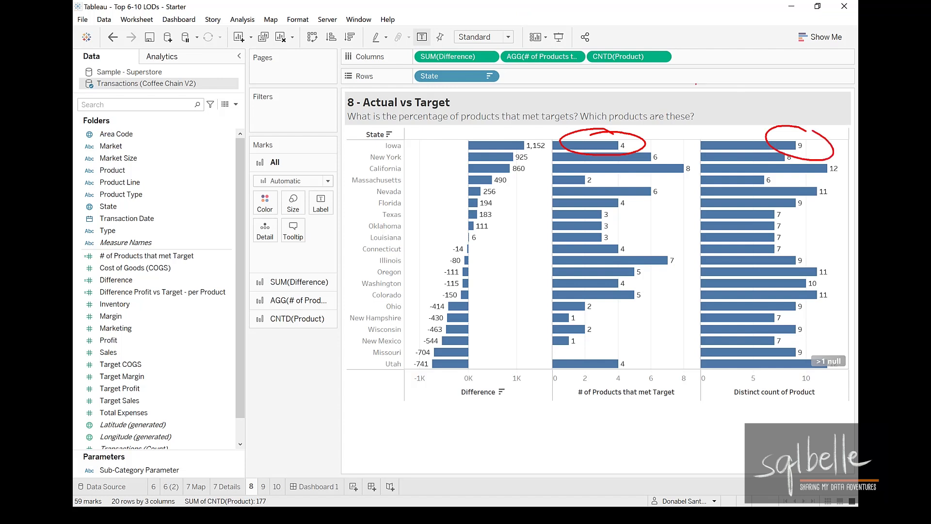
mouse_move(520, 135)
mouse_down()
mouse_move(534, 62)
mouse_move(547, 83)
mouse_up()
mouse_move(673, 125)
mouse_down()
mouse_move(646, 69)
mouse_move(692, 79)
mouse_up()
key(Escape)
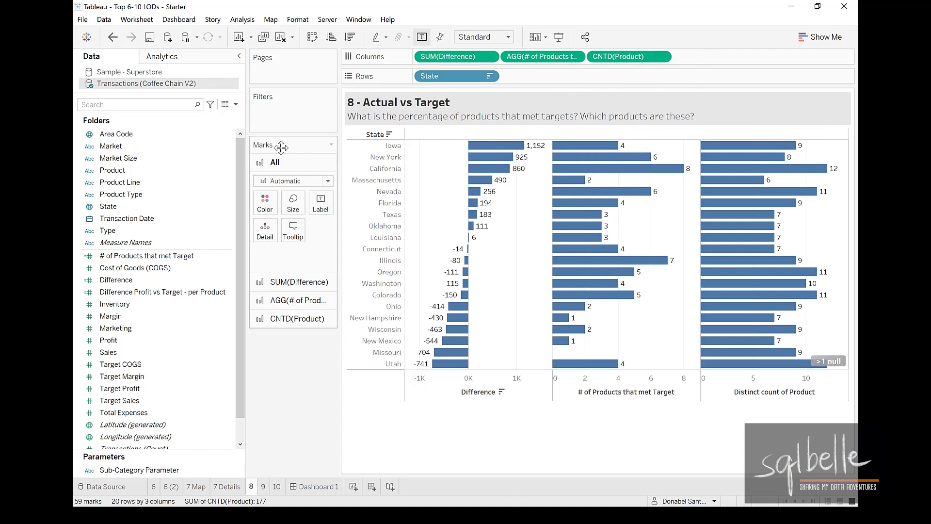
Create a calculated field named "% of Products that met Target".
click(236, 104)
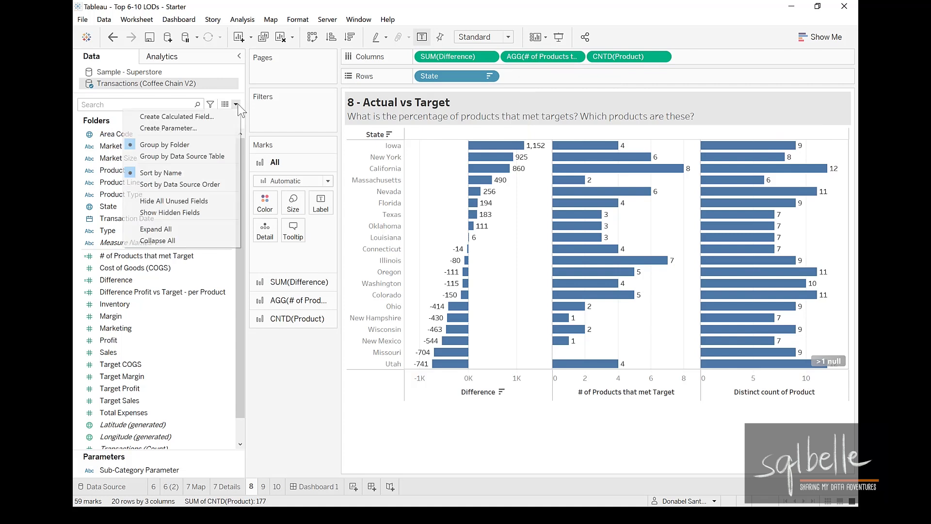
click(217, 112)
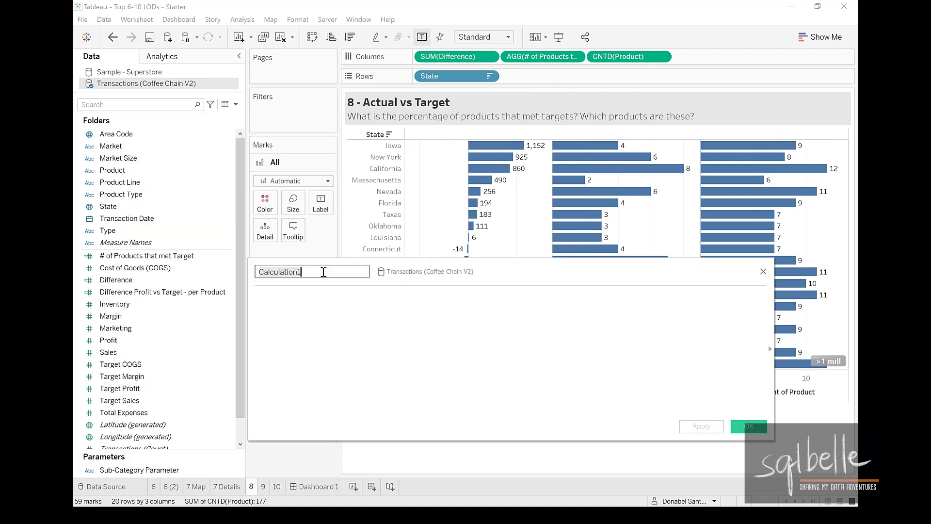
text(% of Products that)
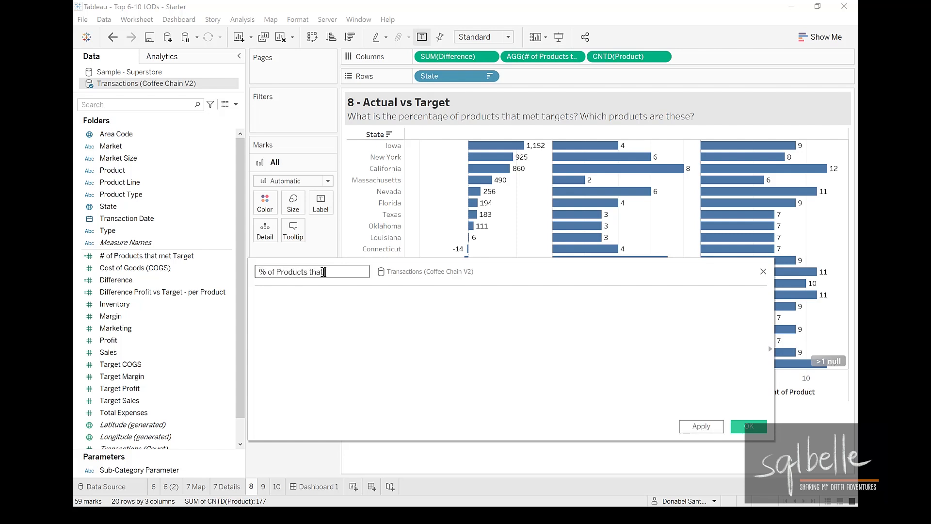
text( met Target)
key(Tab)
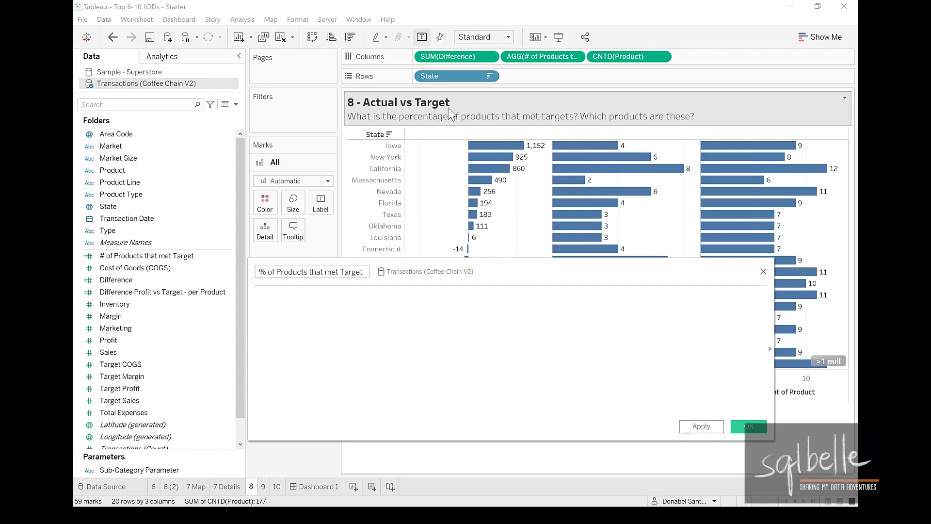
Enter the formula [# of Products that met Target]/COUNTD([Product]) and save the calculated field.
drag(524, 57, 392, 332)
text(/)
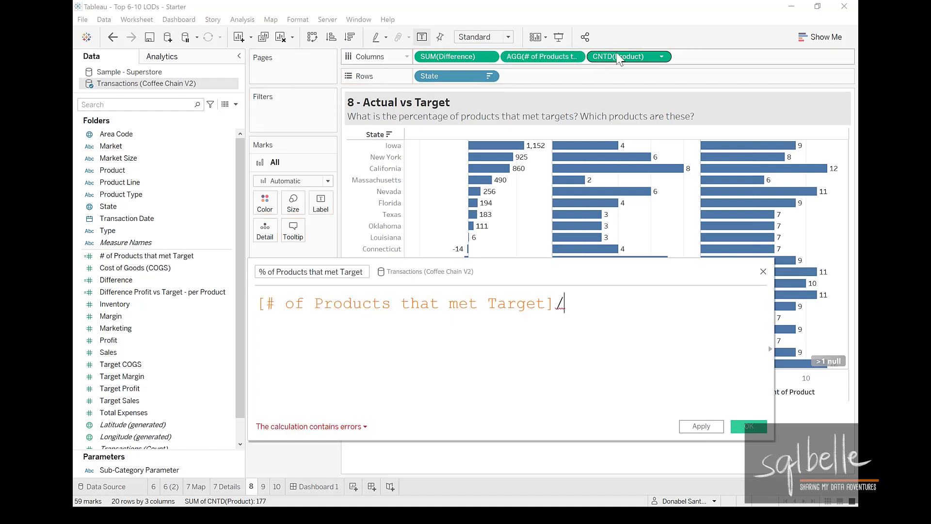
drag(618, 56, 629, 310)
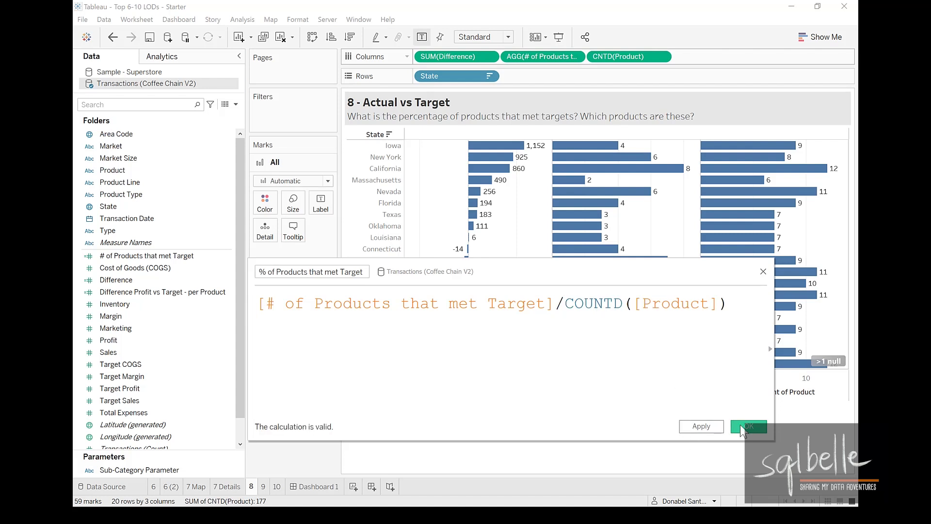
click(749, 426)
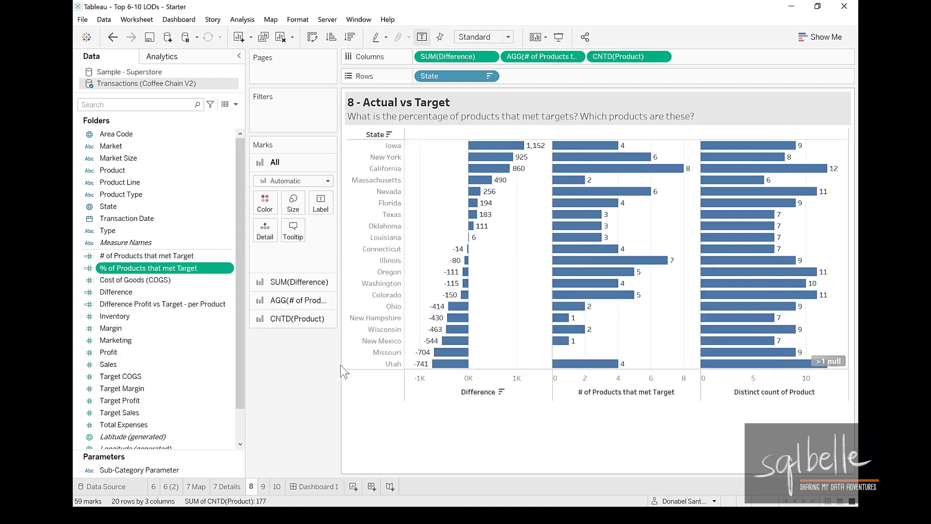
Set the default number format of % of Products that met Target to Percentage with 0 decimal places and add it as the last column.
right_click(188, 269)
mouse_move(240, 444)
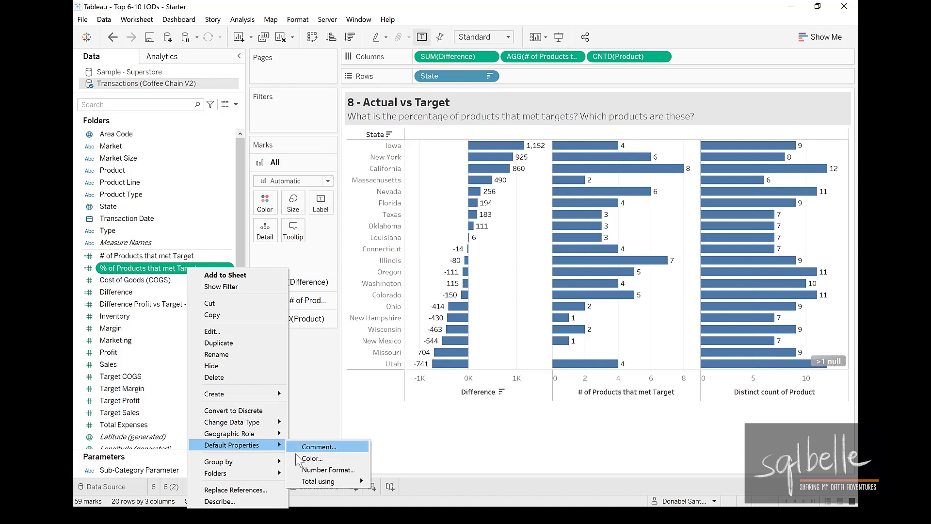
click(321, 470)
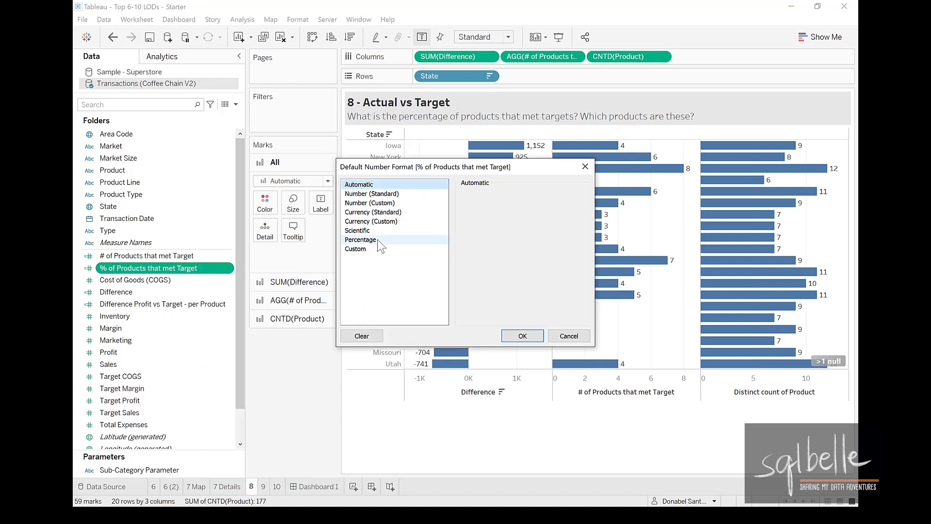
click(377, 239)
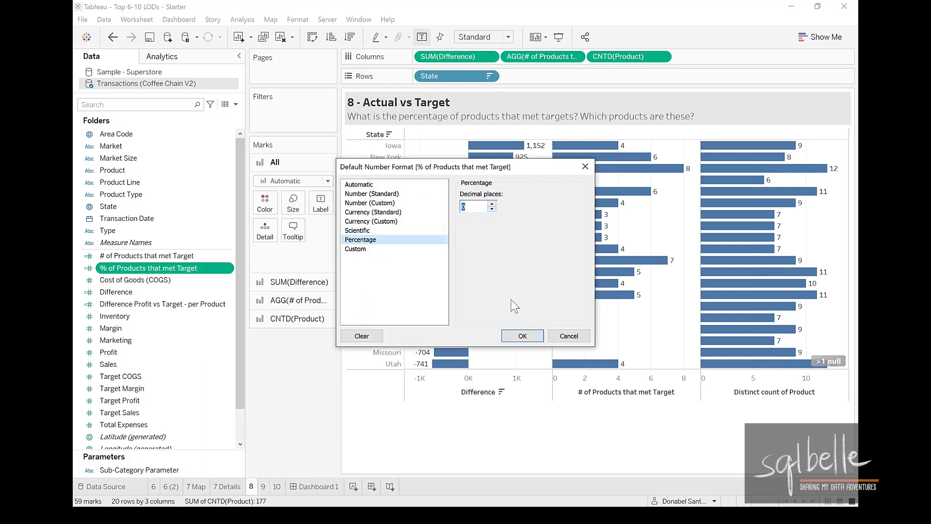
click(523, 336)
drag(180, 268, 810, 60)
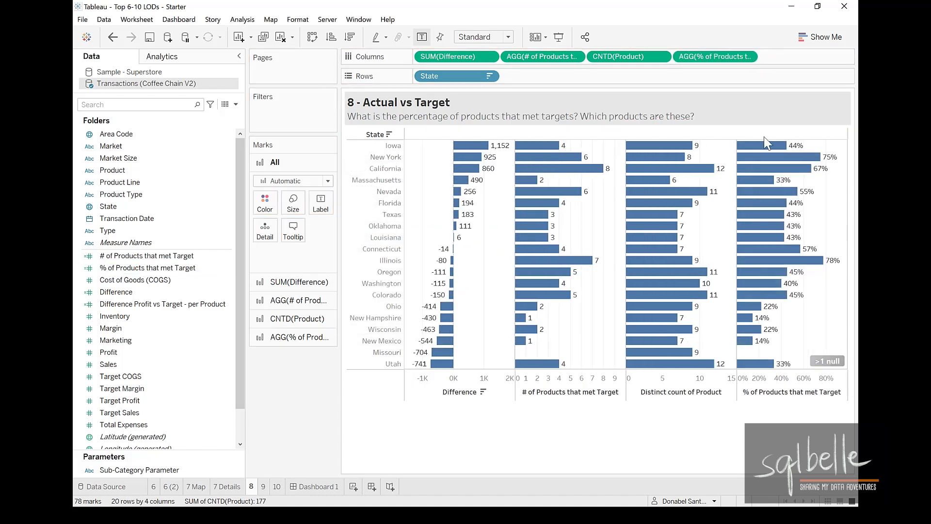
mouse_move(763, 150)
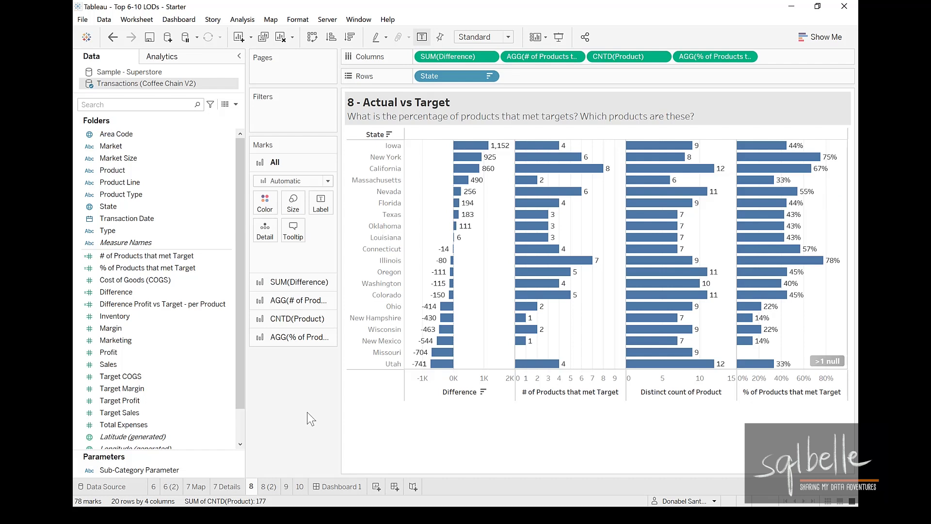
On sheet 8 (2), build a bar chart of Profit by Product and turn off the mark labels.
click(268, 486)
drag(112, 170, 431, 77)
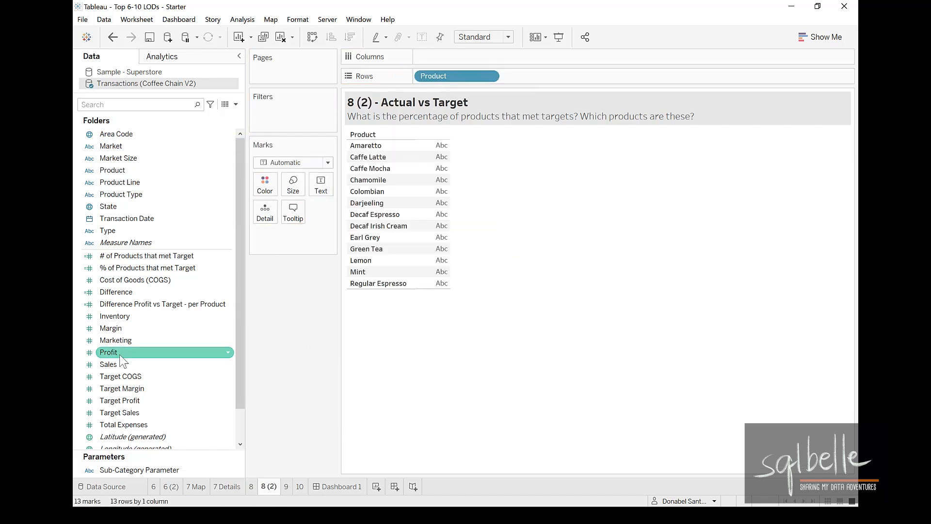
drag(122, 353, 428, 57)
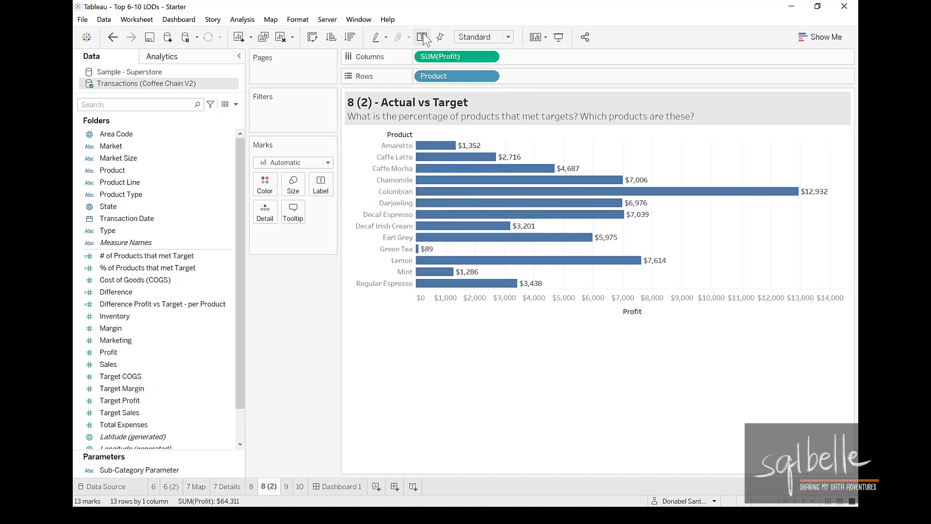
click(422, 38)
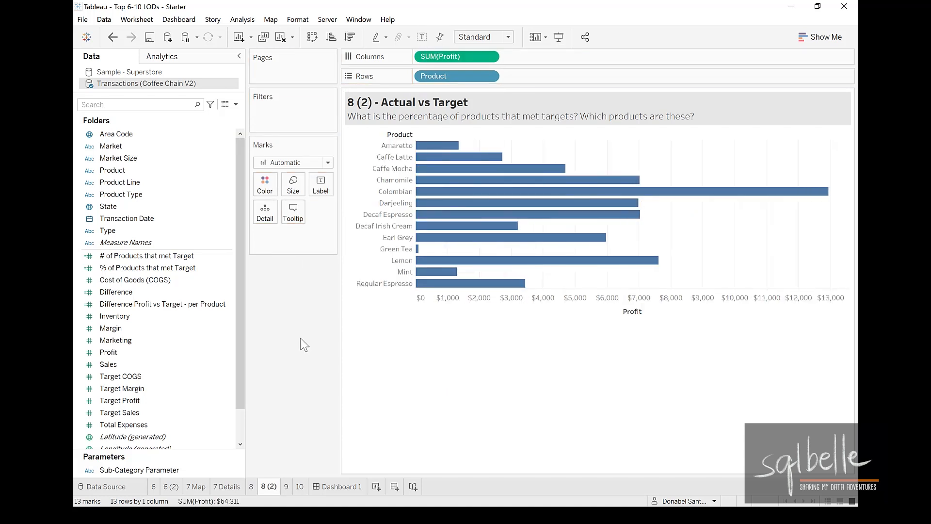
Add Target Profit to the marks' detail and use it for a per-cell reference line on the Profit bars.
drag(141, 400, 275, 205)
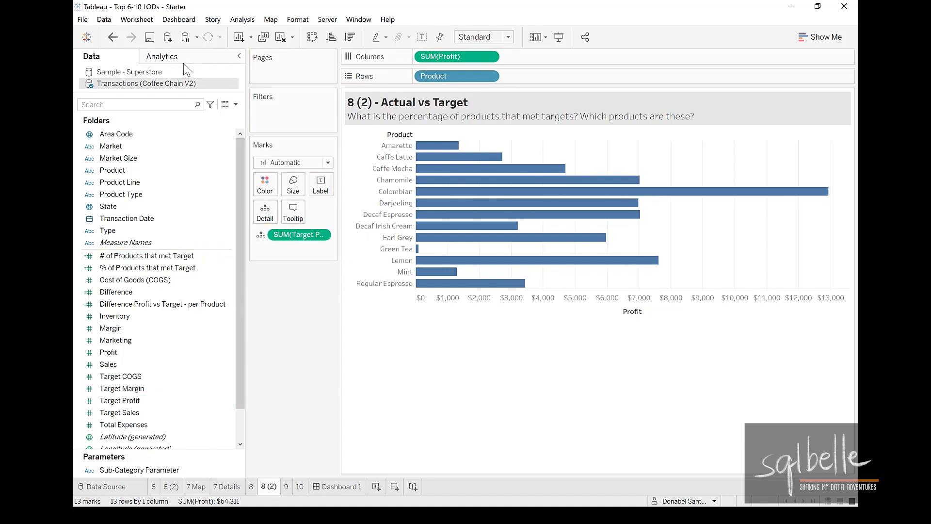
click(176, 58)
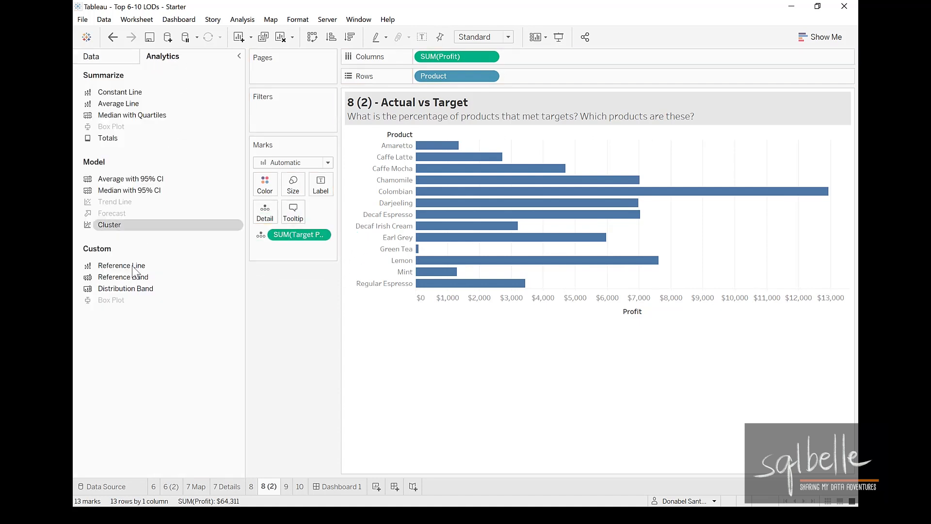
drag(135, 267, 511, 155)
click(453, 206)
click(421, 222)
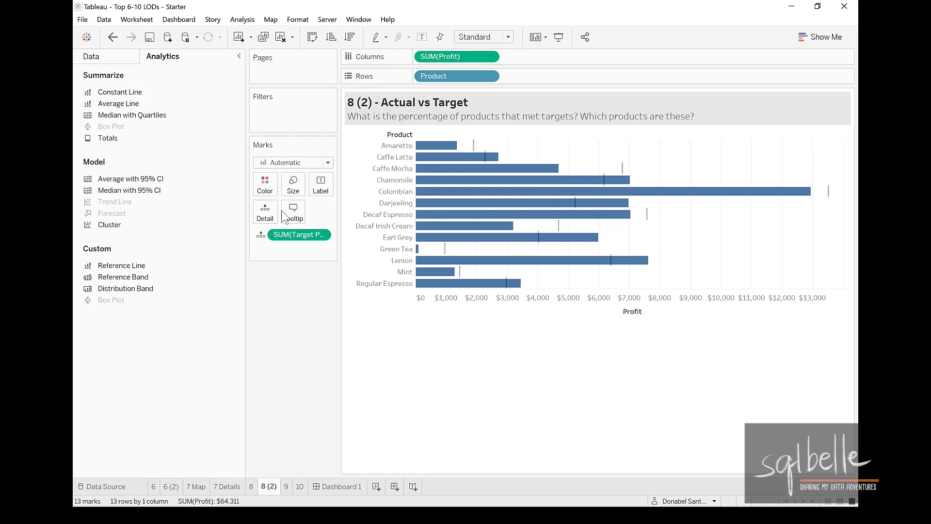
Start a new calculated field named Met Target? in the Transactions (Coffee Chain V2) data source.
click(109, 54)
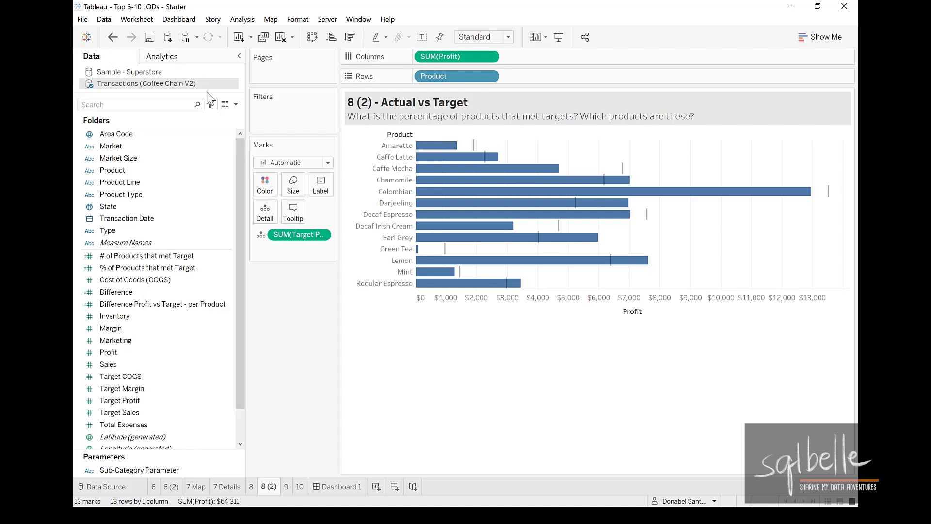
click(237, 104)
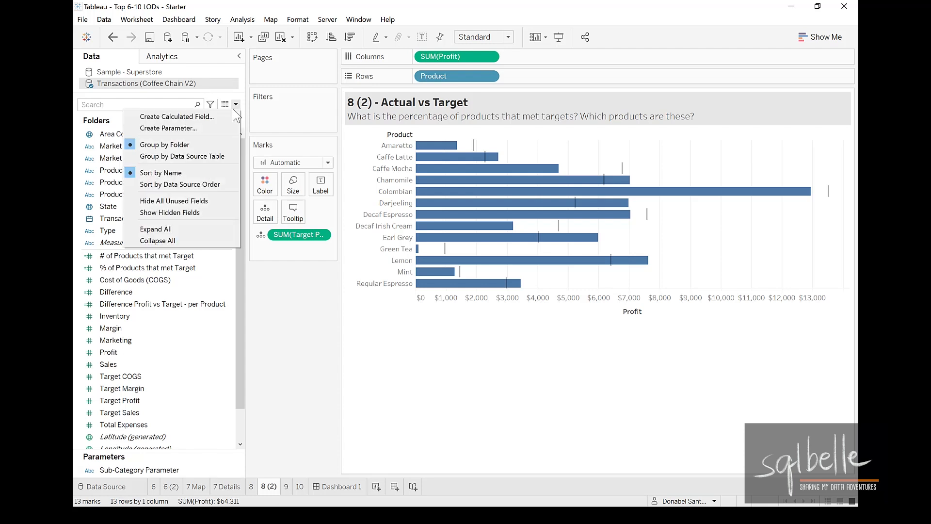
click(219, 114)
text(Met Target?)
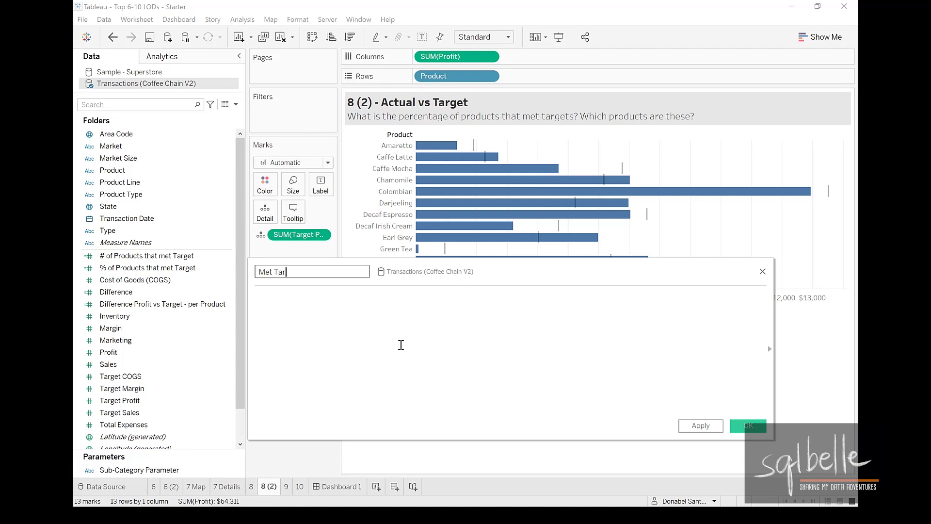
click(359, 299)
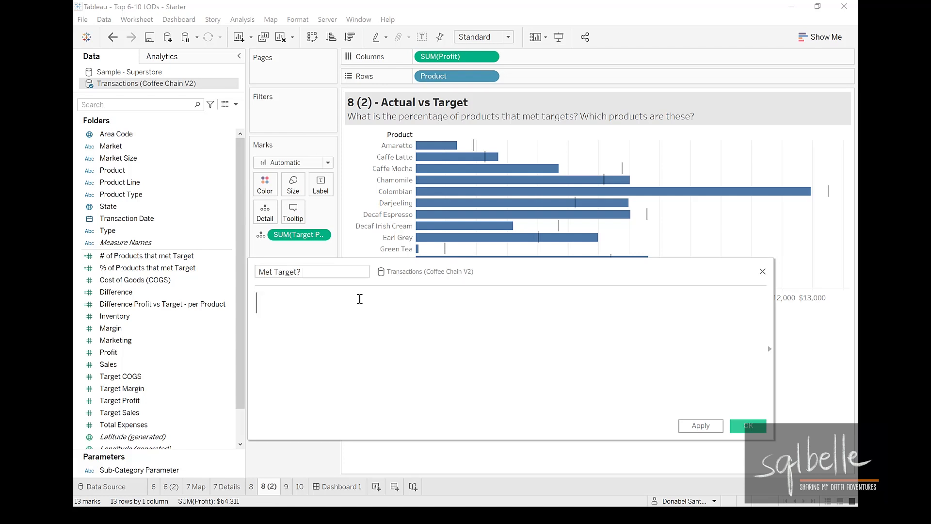
Begin the Met Target? formula with the condition IF SUM([Profit]) >= SUM([Target Profit]).
text(IF)
drag(454, 57, 426, 310)
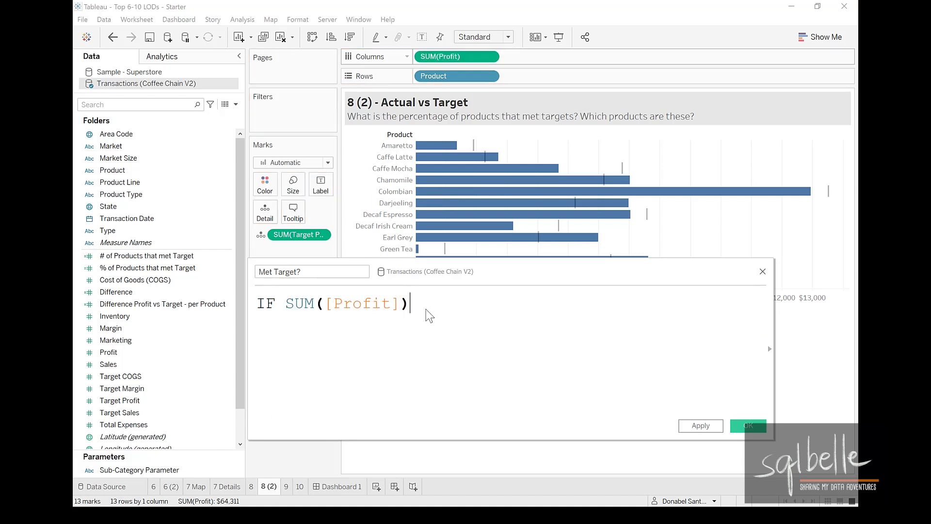
text(>=)
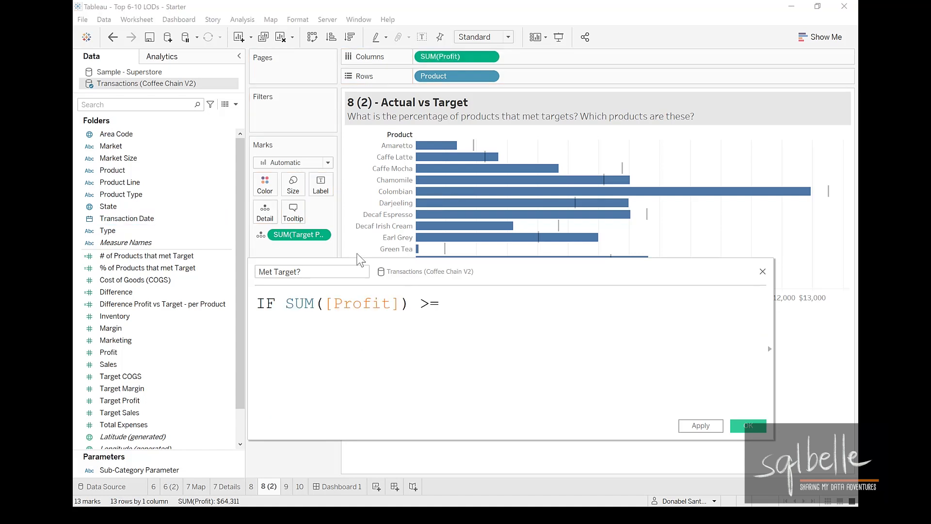
drag(320, 238, 558, 313)
Complete the formula with THEN "Met target" ELSE "Did not meet target" END and save the calculated field.
key(Return)
text(THEN "Me)
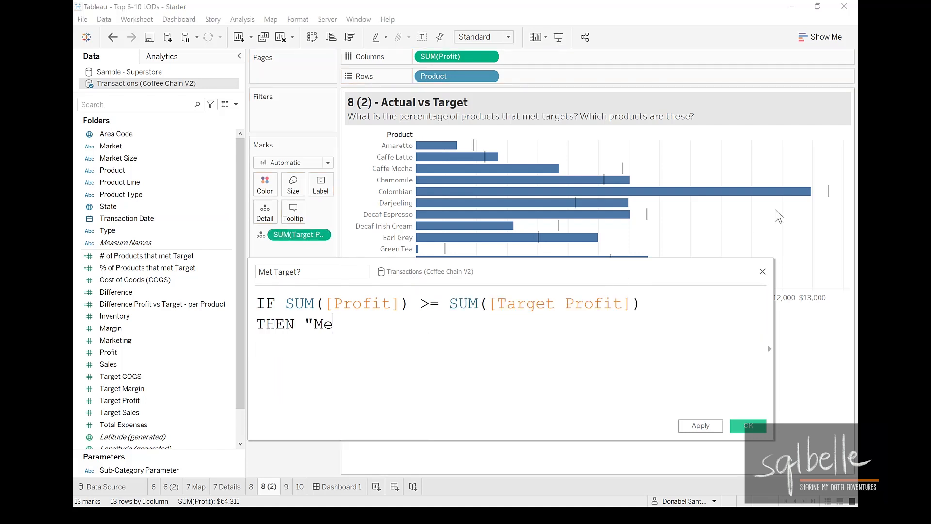
text(t target")
key(Return)
text(ELSE "Did not )
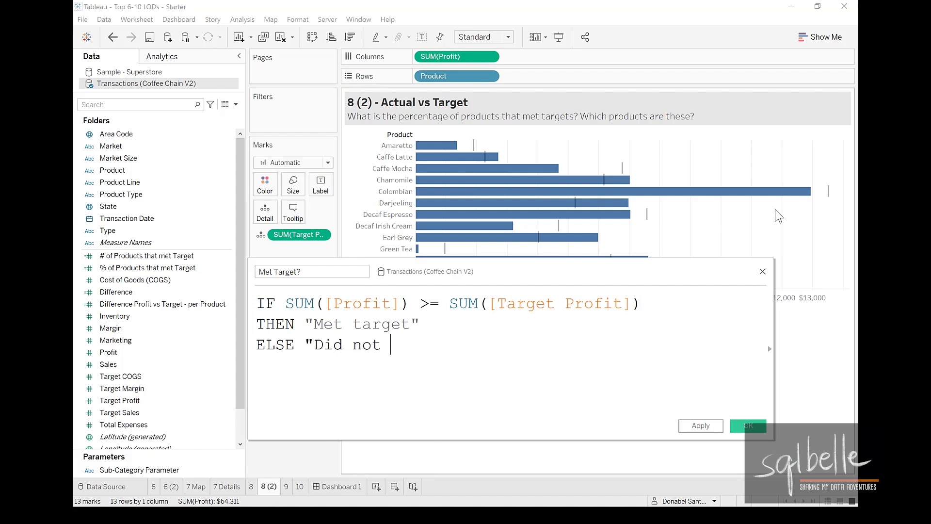
text(meet target")
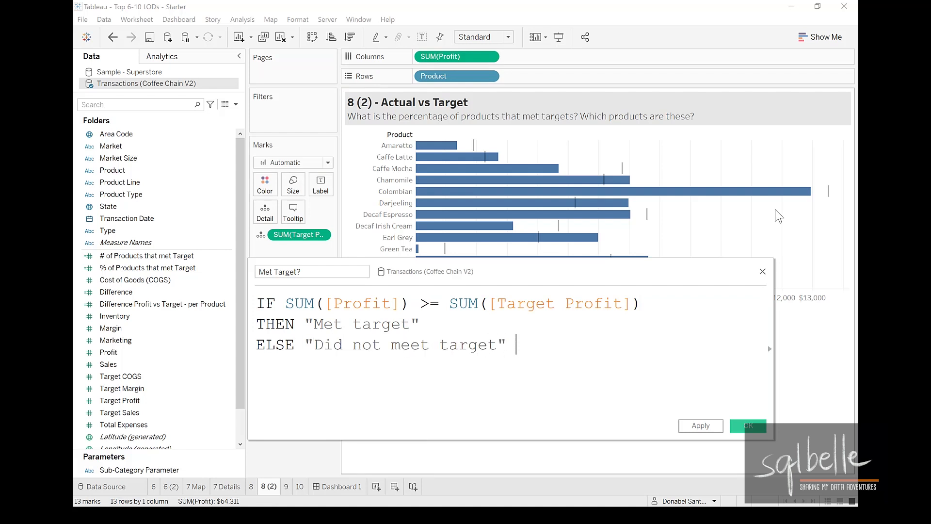
key(Return)
text(END)
click(749, 426)
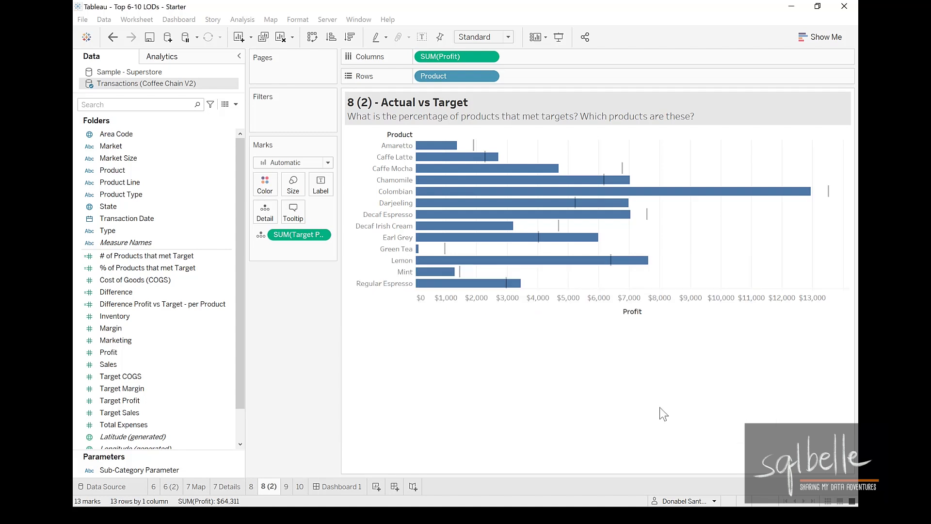
Add Met Target? before Product on the rows and to color, with Did not meet target in dark orange and Met target in grey.
mouse_move(196, 352)
mouse_down()
mouse_move(316, 141)
mouse_move(427, 80)
mouse_up()
drag(132, 350, 264, 187)
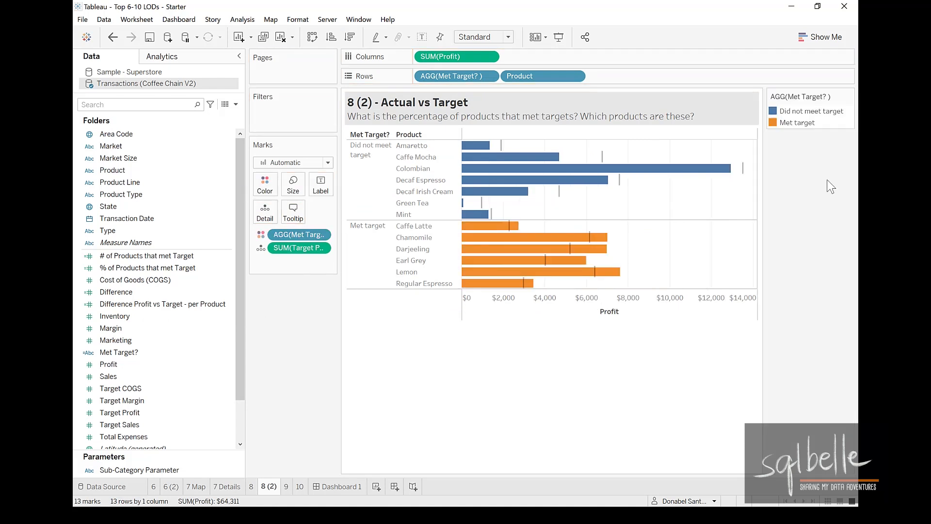
double_click(805, 123)
click(544, 161)
click(514, 209)
click(381, 162)
click(510, 186)
click(510, 276)
click(505, 371)
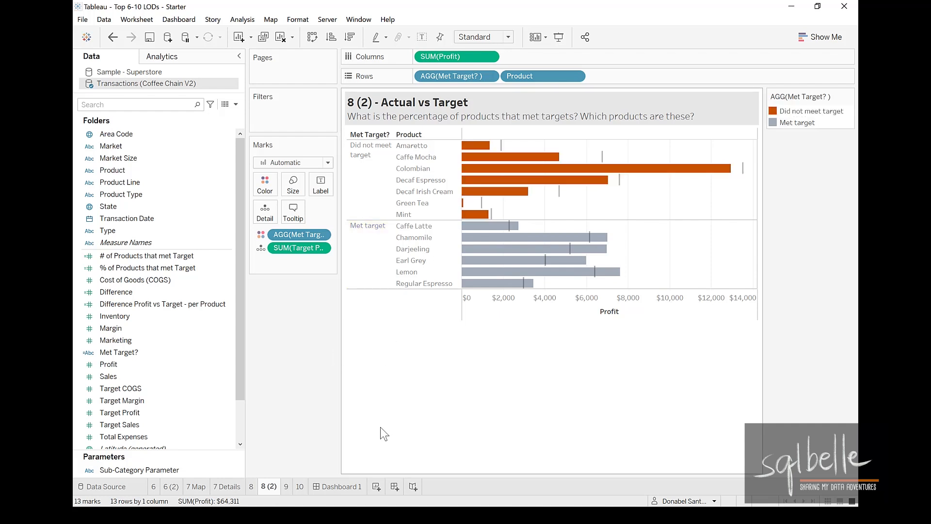
Create a new dashboard with sheet 8 and place sheet 8 (2) below it.
click(395, 487)
drag(113, 232, 321, 140)
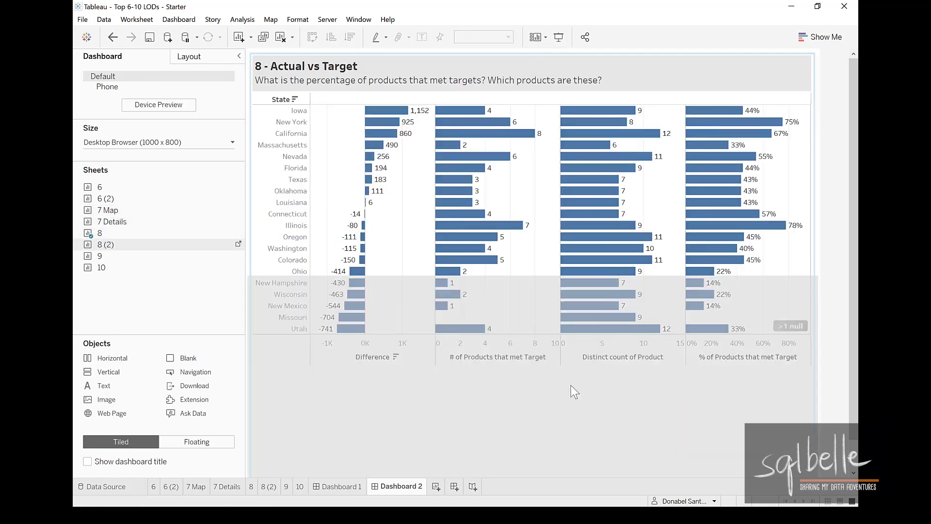
drag(523, 395, 524, 395)
Delete the dashboard's legend container and use sheet 8 as a filter for the other sheet.
click(772, 165)
click(821, 58)
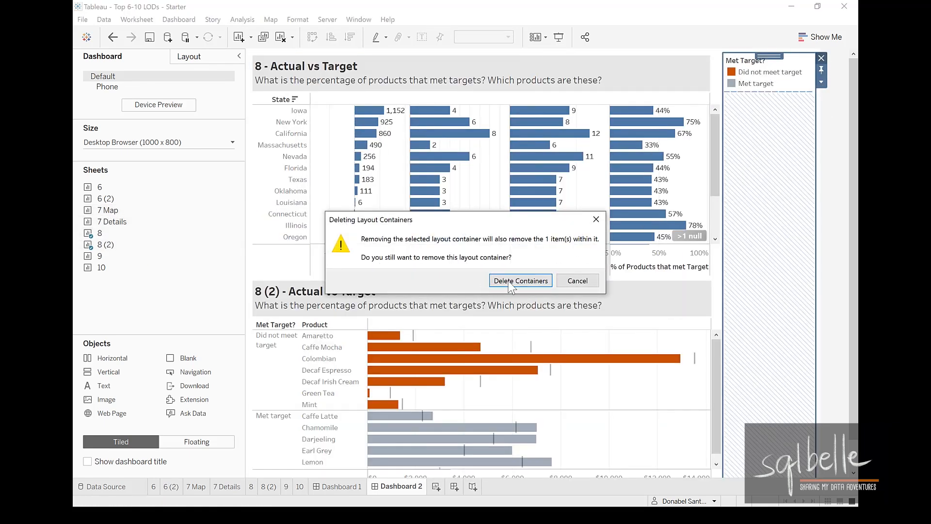
click(520, 280)
click(670, 80)
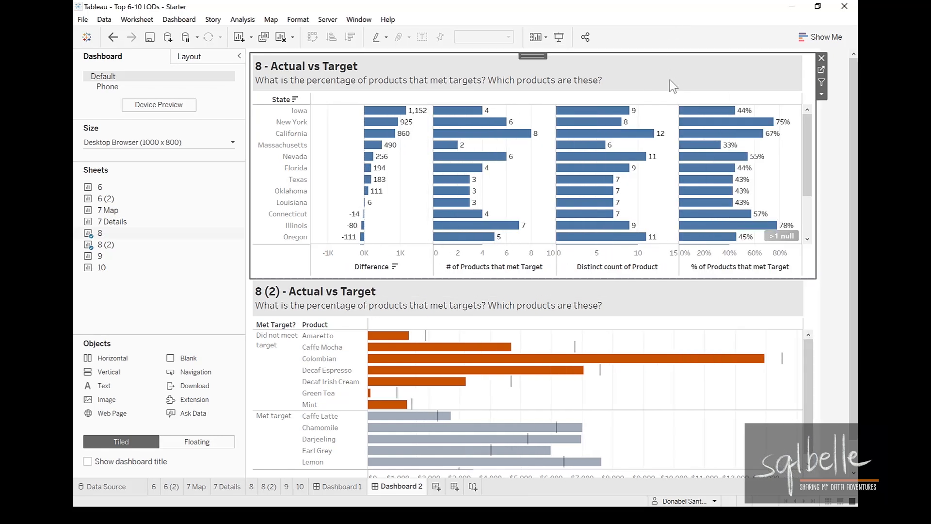
click(820, 81)
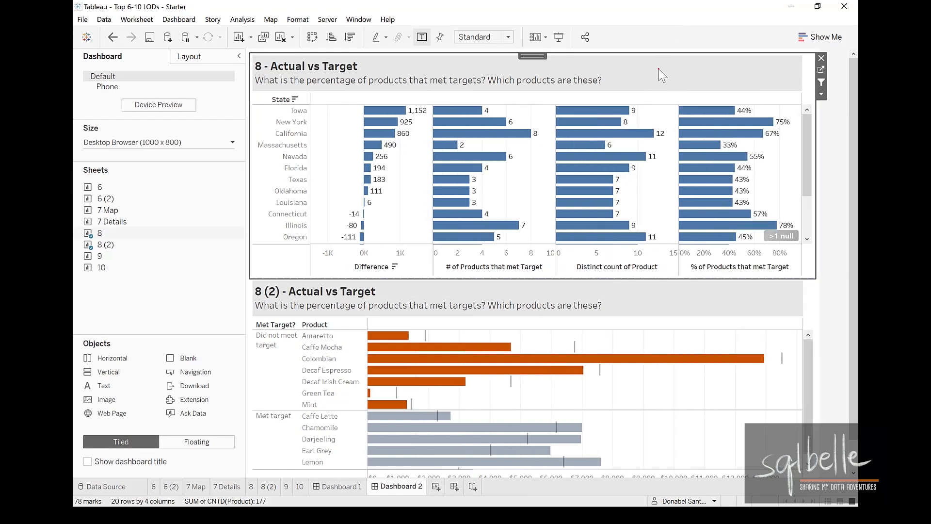
Filter the dashboard to New York and compare its count of products that met target with the products listed below.
drag(301, 121, 292, 113)
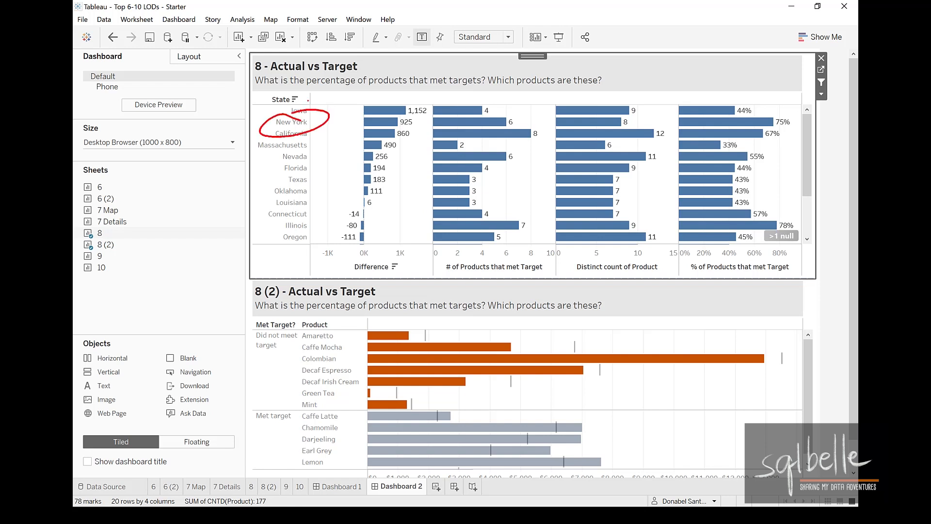
mouse_move(518, 112)
mouse_down()
mouse_move(504, 127)
mouse_move(526, 114)
mouse_up()
mouse_move(631, 117)
mouse_down()
mouse_move(645, 130)
mouse_move(626, 116)
mouse_up()
mouse_move(509, 239)
mouse_down()
mouse_move(532, 251)
mouse_move(466, 286)
mouse_move(546, 244)
mouse_up()
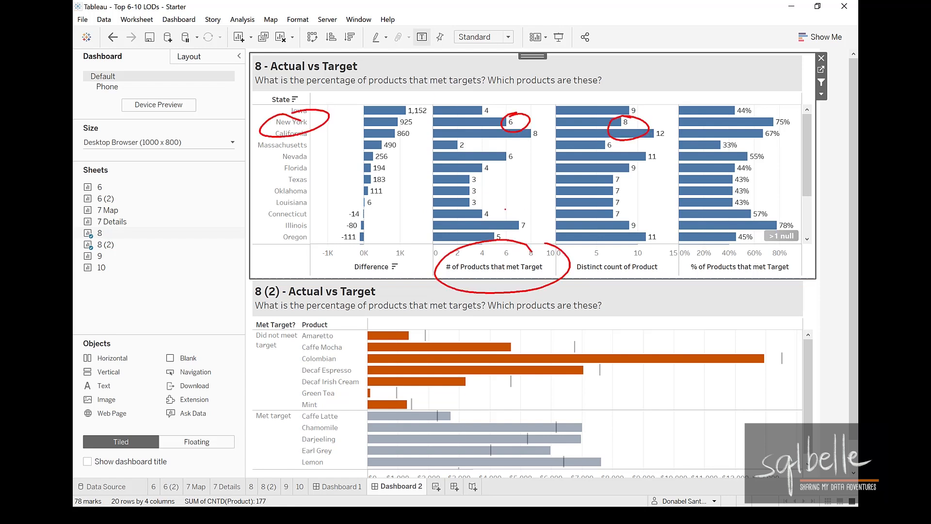
key(Escape)
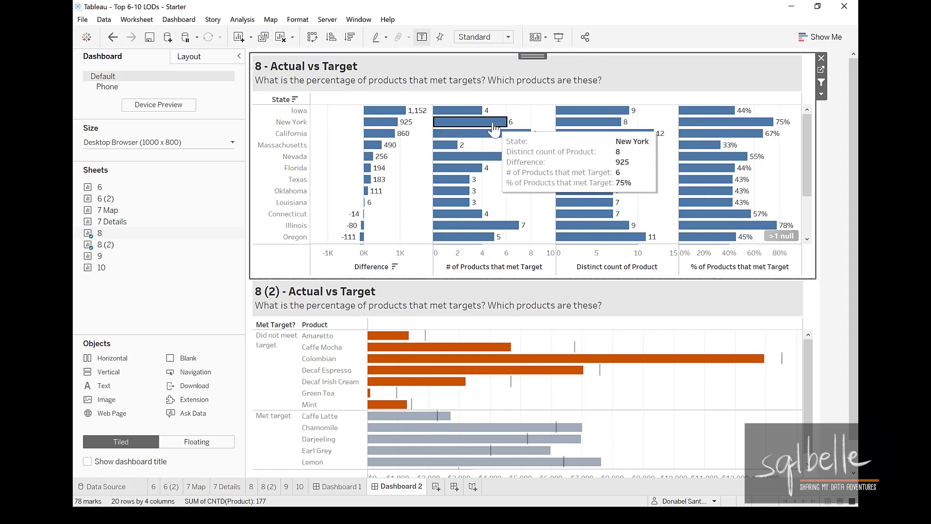
click(495, 122)
mouse_move(710, 353)
mouse_down()
mouse_move(749, 379)
mouse_move(726, 419)
mouse_up()
mouse_move(528, 319)
mouse_down()
mouse_move(554, 348)
mouse_move(500, 324)
mouse_up()
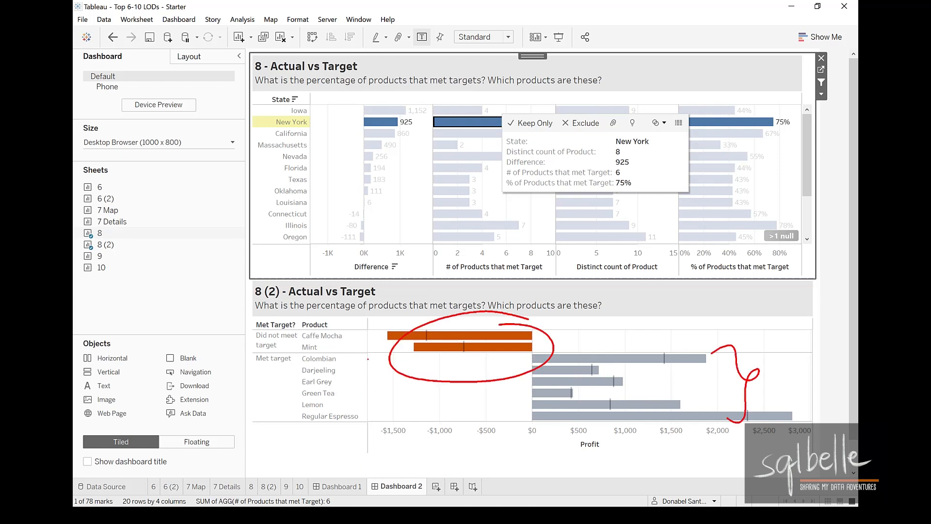
Filter the dashboard to Louisiana and check which of its products met and did not meet target.
click(449, 202)
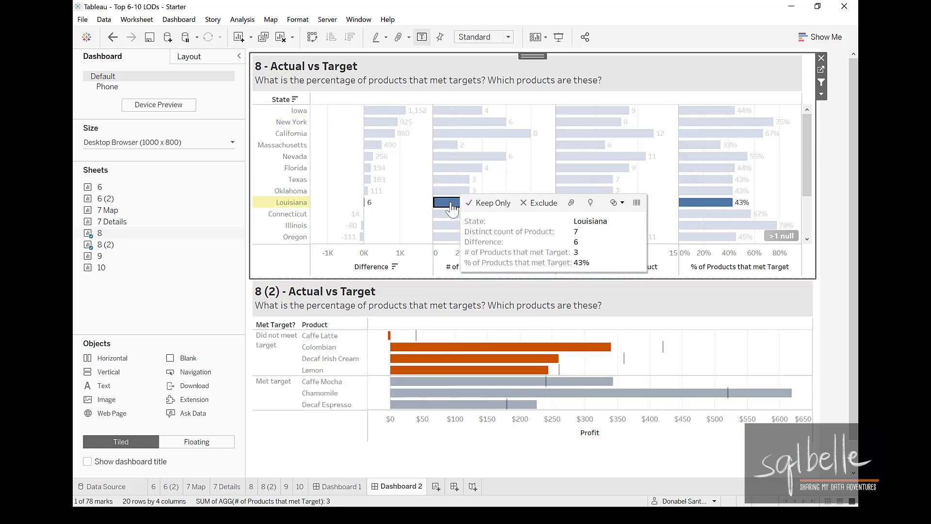
mouse_move(574, 247)
mouse_down()
mouse_move(596, 259)
mouse_move(590, 246)
mouse_up()
mouse_move(595, 383)
mouse_down()
mouse_move(620, 370)
mouse_move(645, 374)
mouse_up()
drag(613, 412, 684, 372)
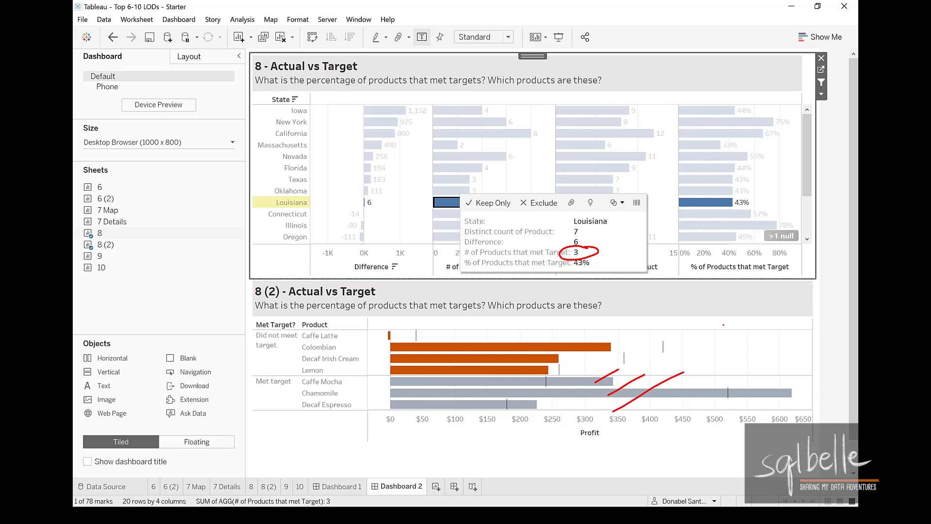
mouse_move(575, 220)
mouse_down()
mouse_move(559, 230)
mouse_move(585, 223)
mouse_up()
drag(386, 332, 446, 311)
drag(405, 345, 447, 323)
drag(422, 360, 468, 333)
drag(443, 377, 512, 331)
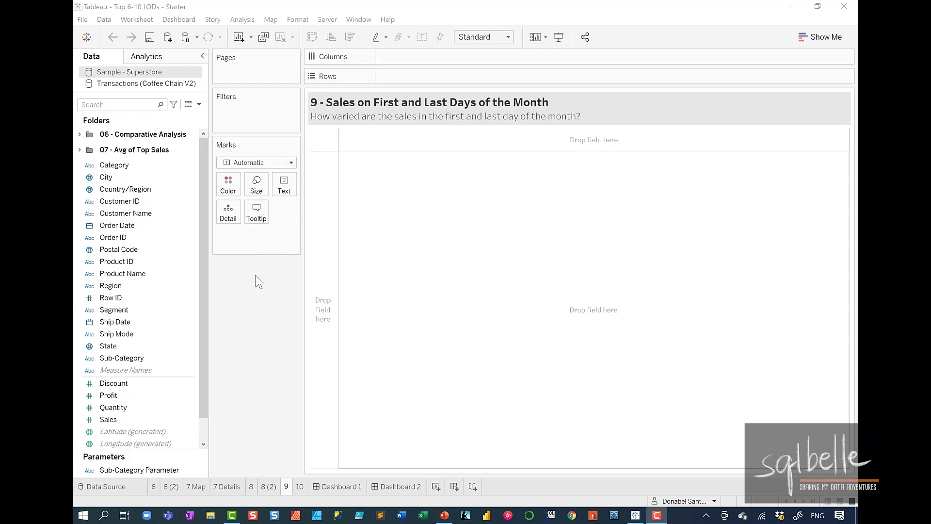
On sheet 9, build a line chart of SUM(Sales) by continuous MONTH(Order Date).
drag(117, 225, 416, 59)
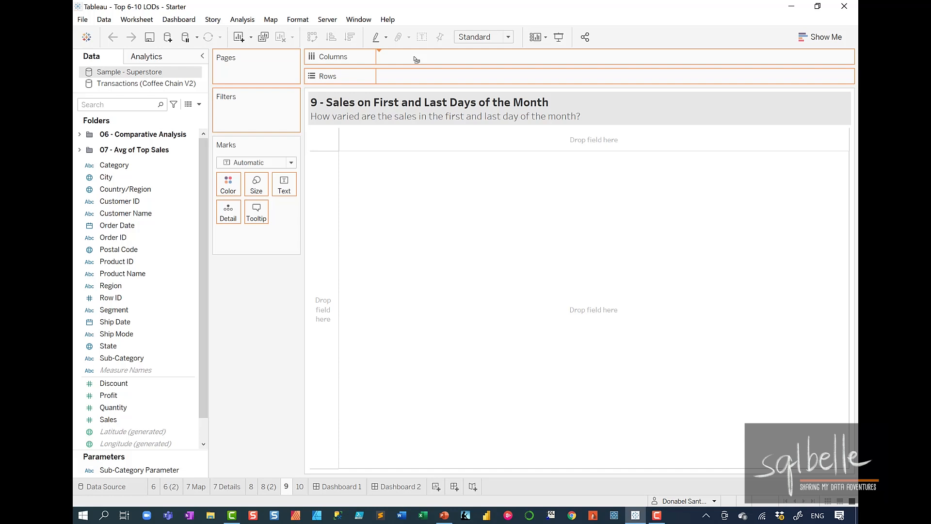
mouse_move(516, 318)
mouse_down()
mouse_move(464, 326)
mouse_move(475, 330)
mouse_up()
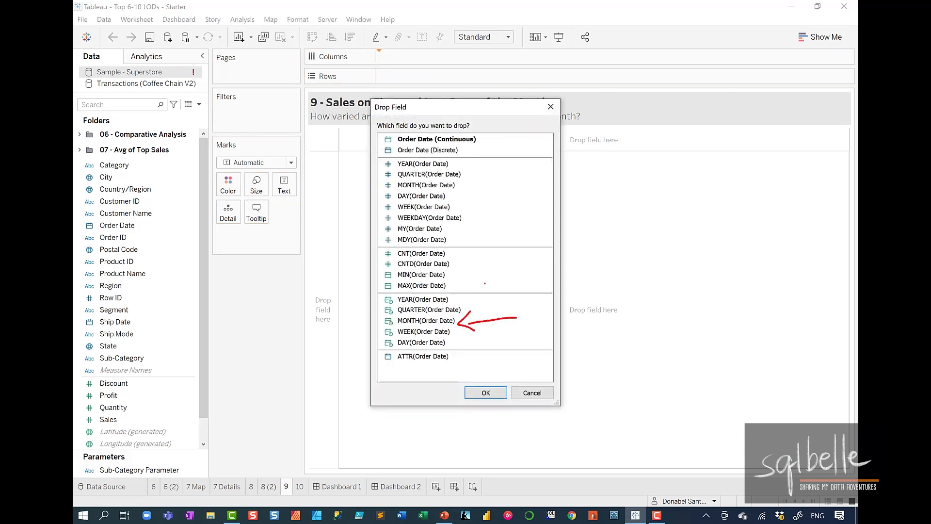
click(426, 320)
click(485, 393)
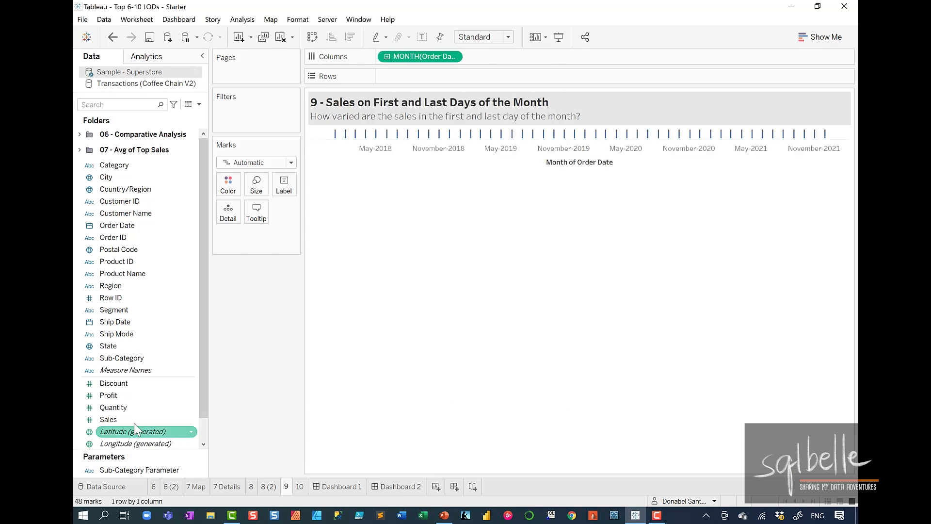
drag(108, 419, 413, 83)
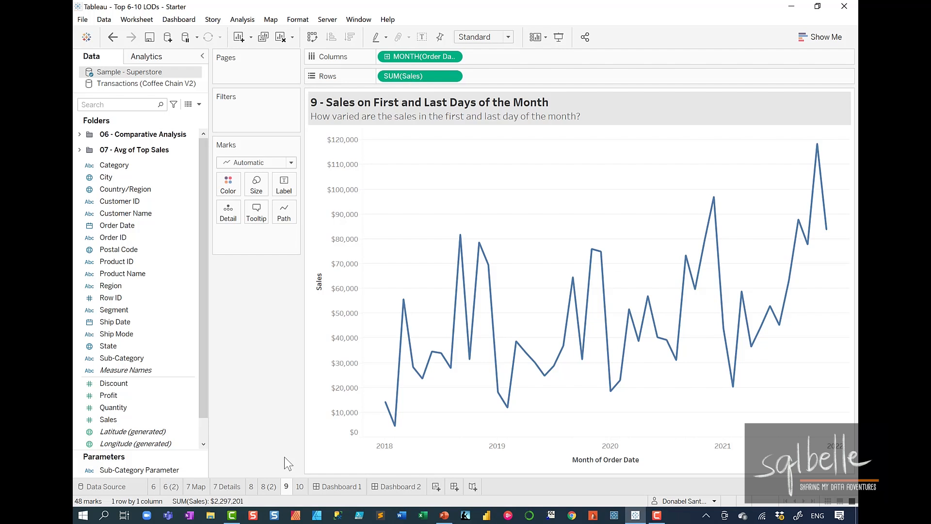
Duplicate sheet 9 as a crosstab and examine the monthly sales figures.
right_click(286, 486)
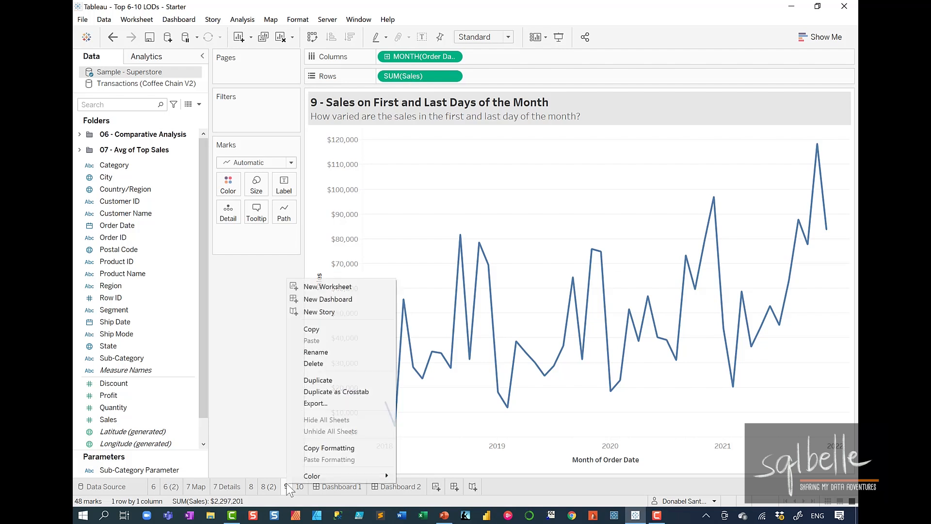
click(324, 393)
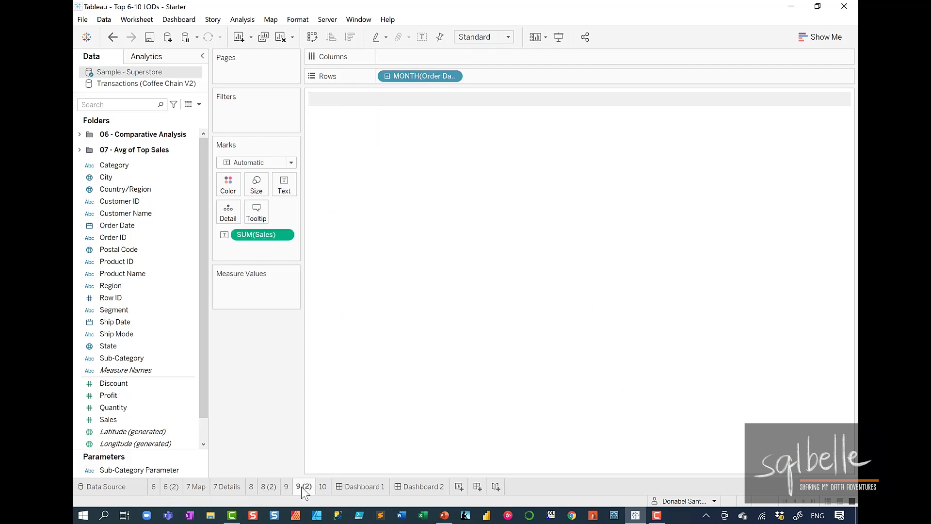
mouse_move(345, 130)
mouse_down()
mouse_move(321, 148)
mouse_move(345, 131)
mouse_up()
mouse_move(472, 129)
mouse_down()
mouse_move(450, 122)
mouse_move(404, 140)
mouse_up()
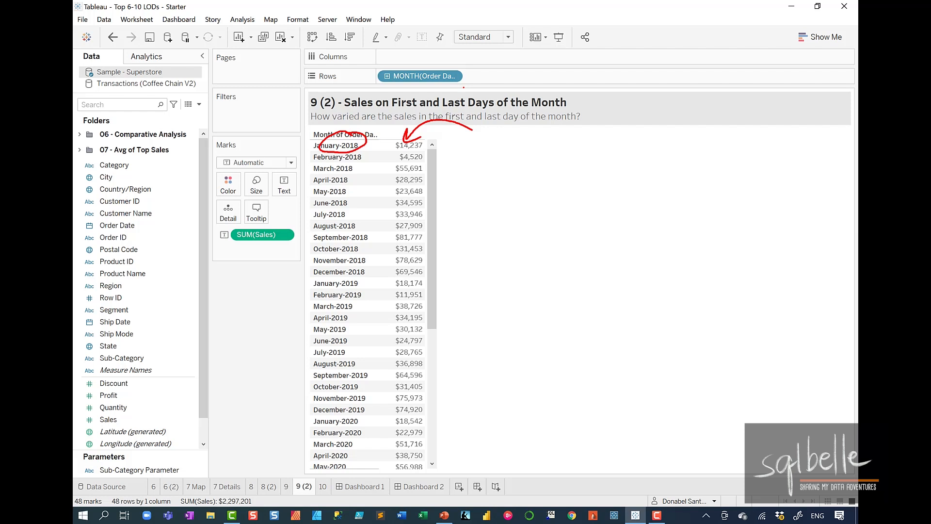
key(Escape)
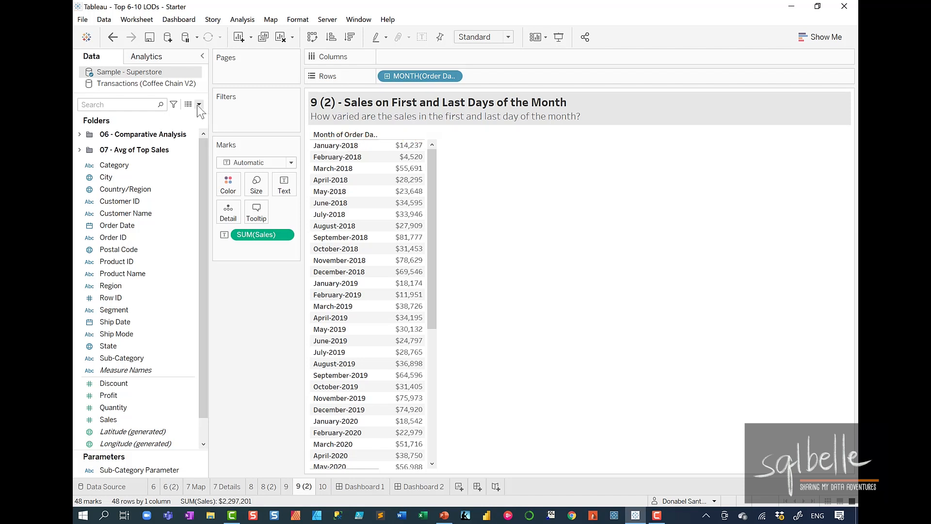
Start a new calculated field named First of Month - INCLUDE in the Sample - Superstore data source.
click(197, 105)
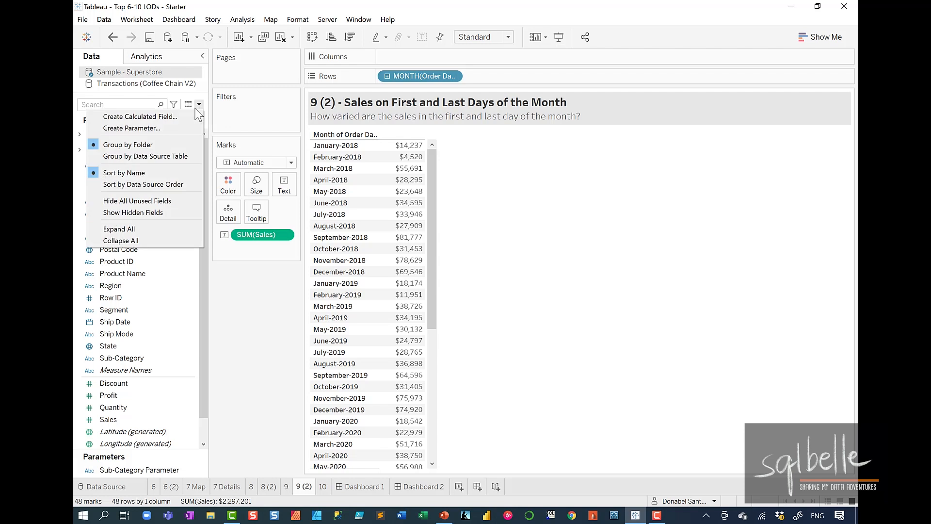
click(172, 117)
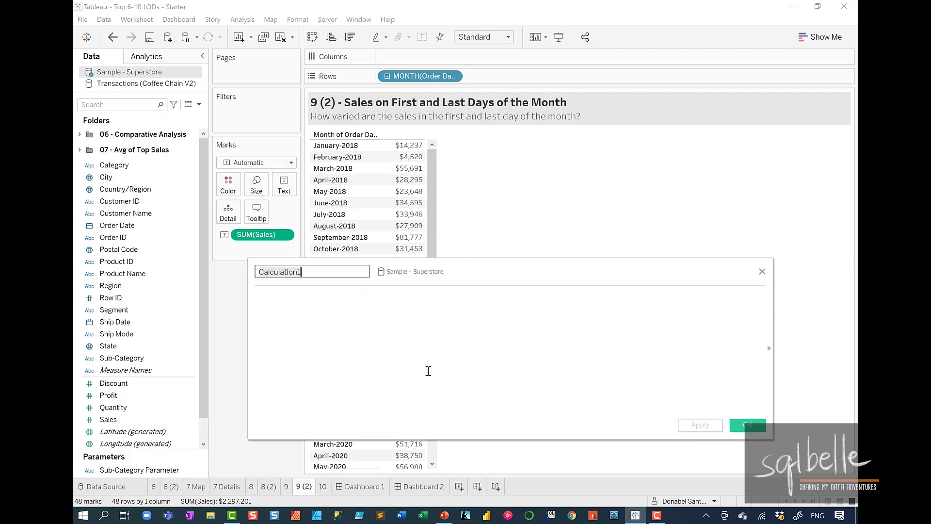
key(ctrl+a)
key(BackSpace)
text(First of Month )
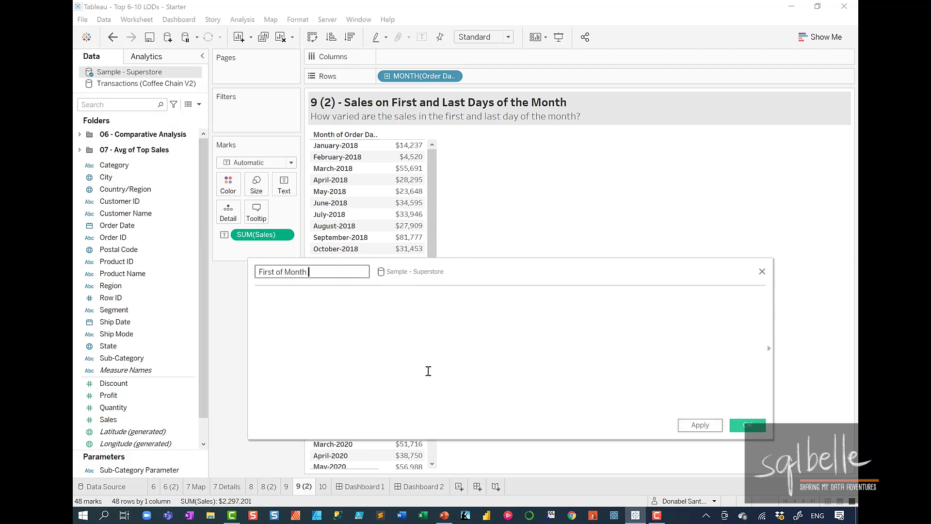
text(- INCLUDE)
click(416, 346)
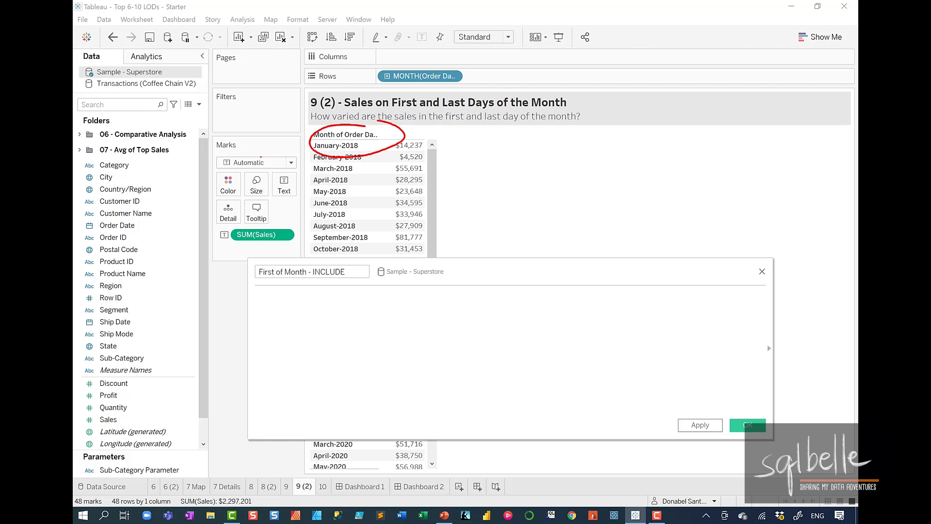
Define the First of Month - INCLUDE calculation as {INCLUDE : MIN([Order Date])} and save it.
text({INC)
key(Return)
text(:)
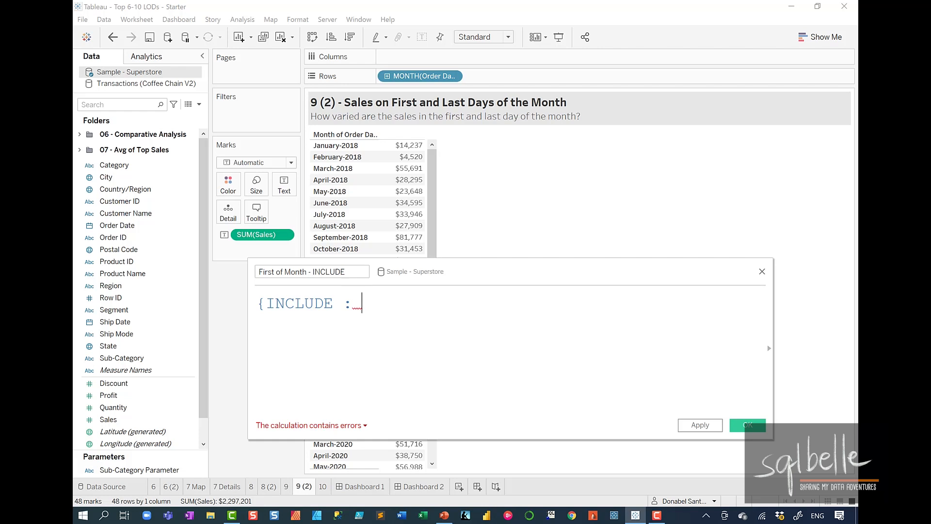
text(MIN([Orde)
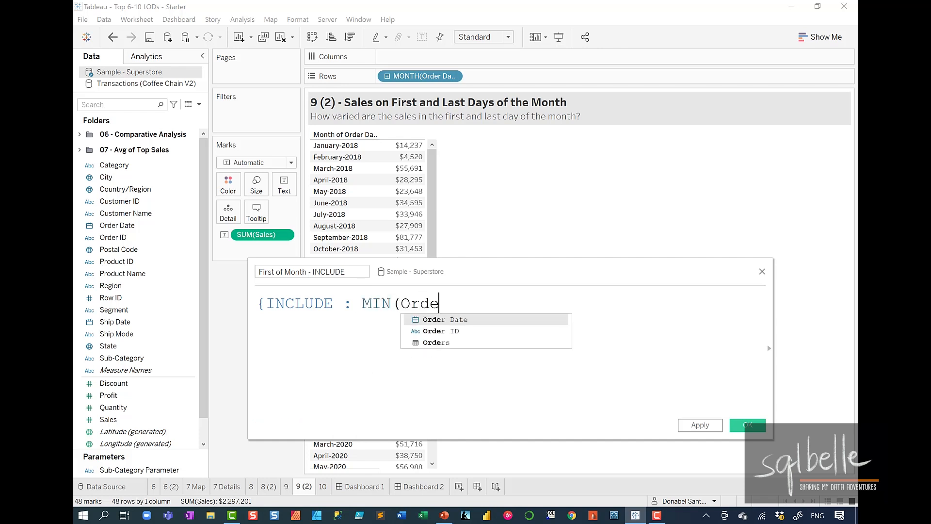
key(Return)
text()})
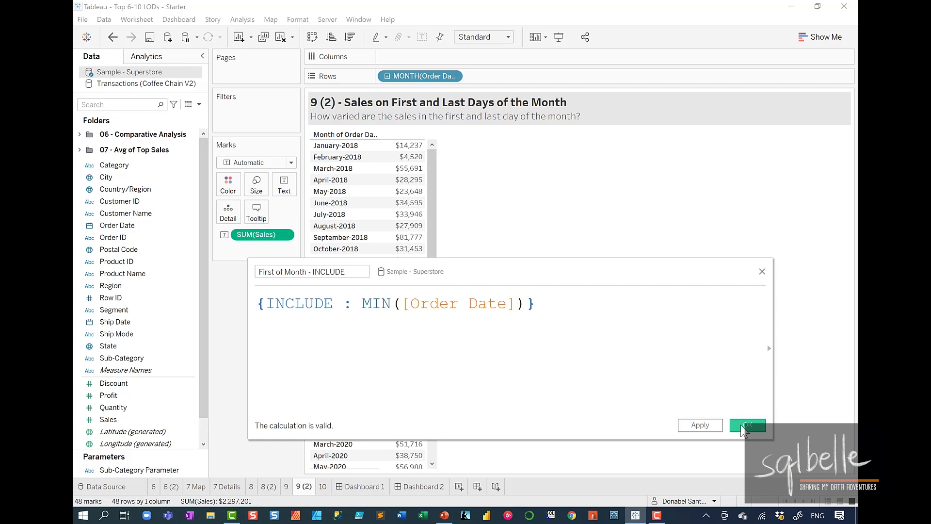
click(747, 425)
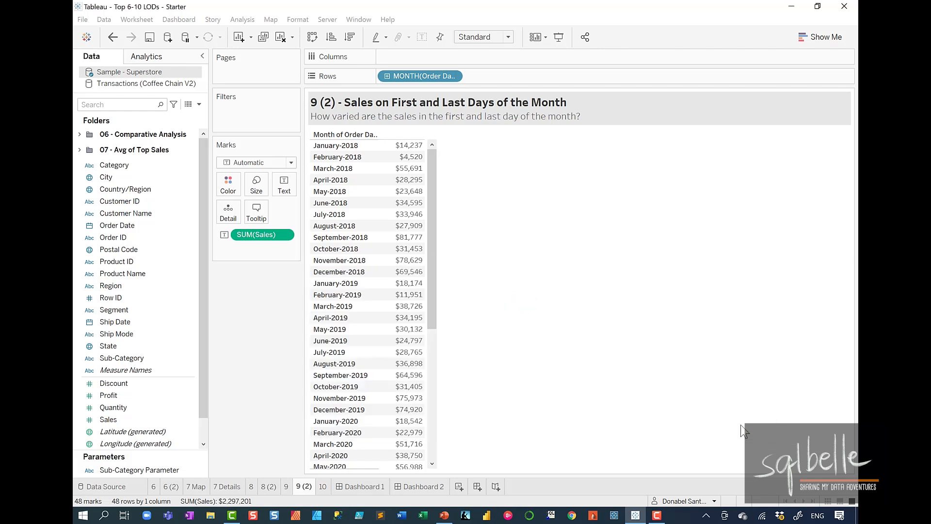
Add First of Month - INCLUDE to the rows as an attribute (ATTR), after MONTH(Order Date).
drag(137, 396, 541, 75)
click(470, 279)
click(485, 301)
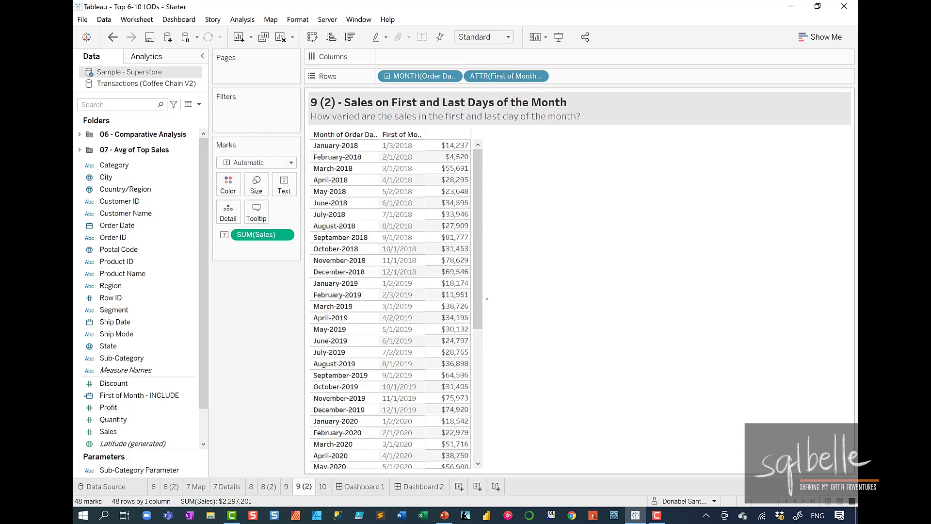
mouse_move(418, 135)
mouse_down()
mouse_move(425, 154)
mouse_move(421, 136)
mouse_move(332, 139)
mouse_move(340, 138)
mouse_up()
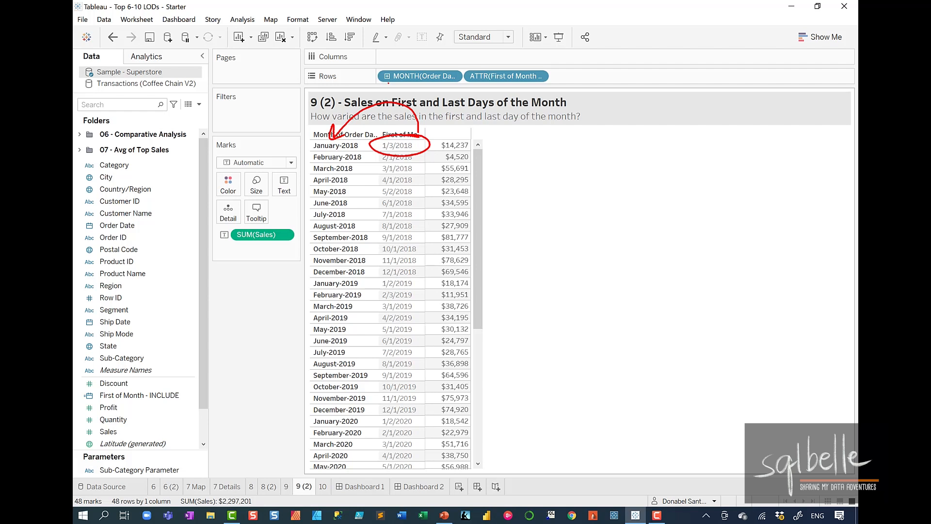
key(Escape)
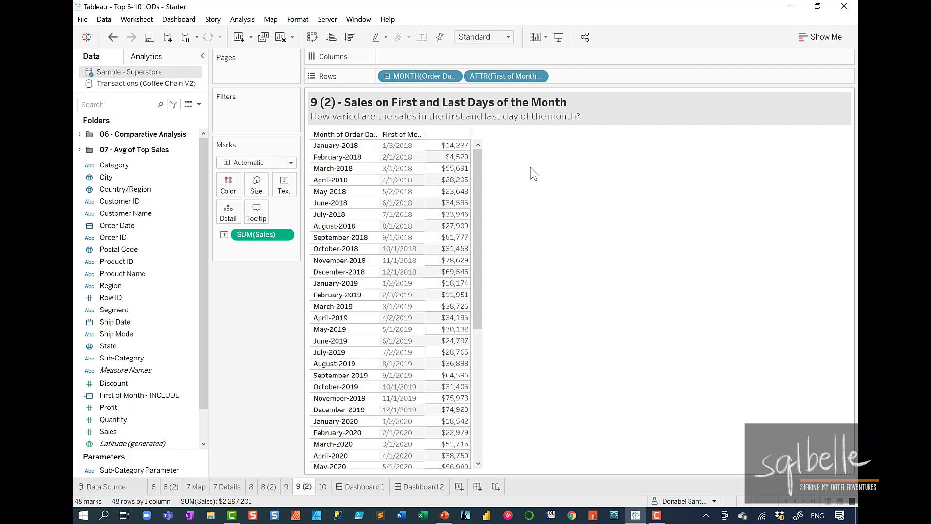
Inspect the full underlying data for January-2018 sales, sorted by Order Date, to check the month's earliest order date.
click(454, 146)
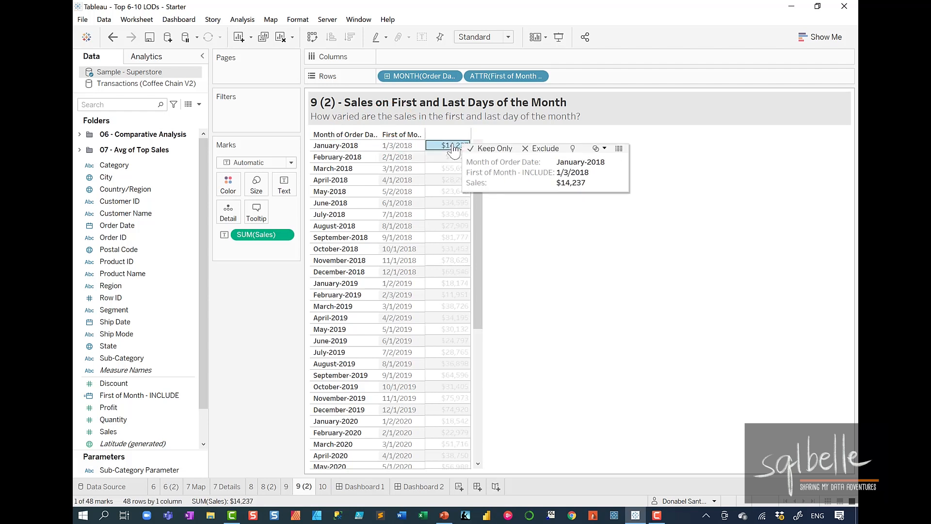
click(620, 143)
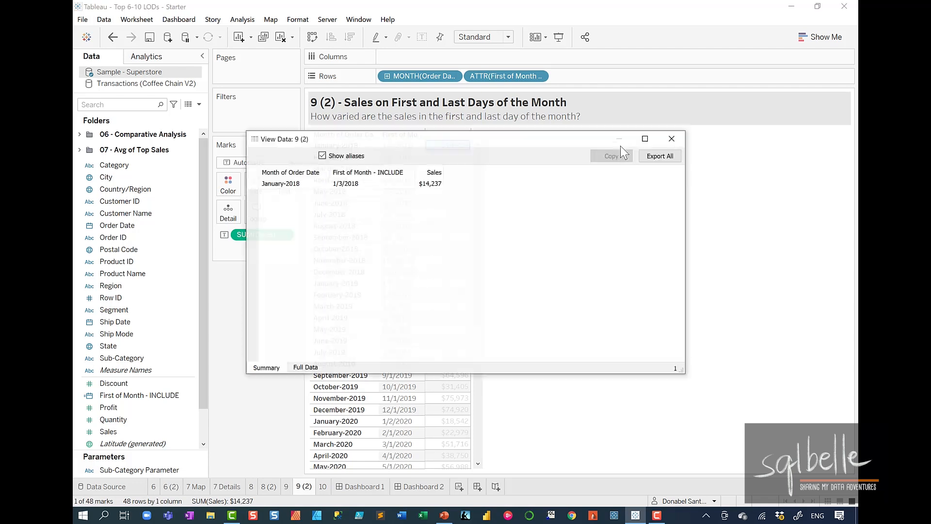
click(305, 368)
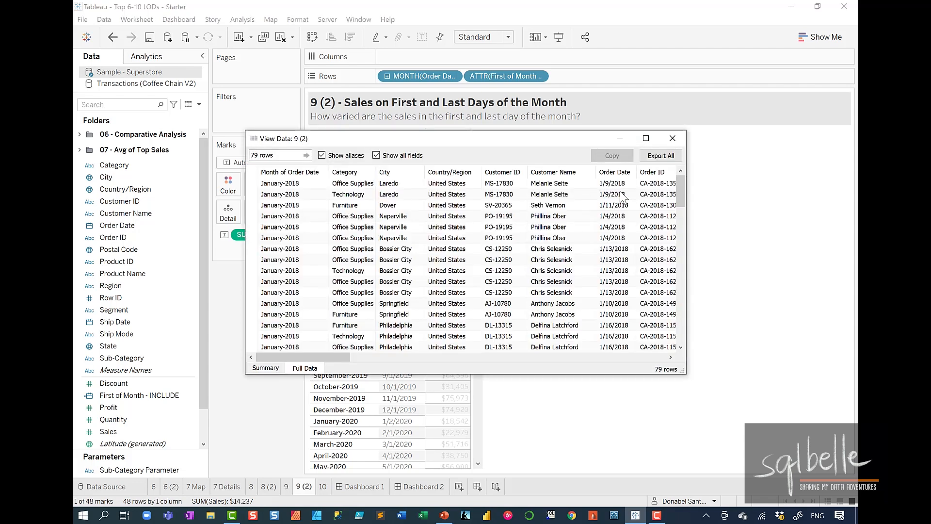
click(625, 173)
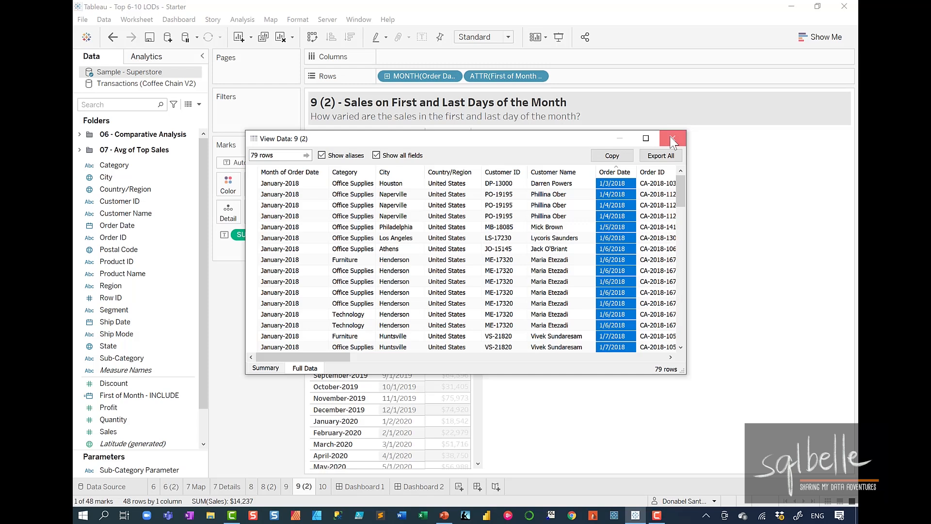
click(716, 137)
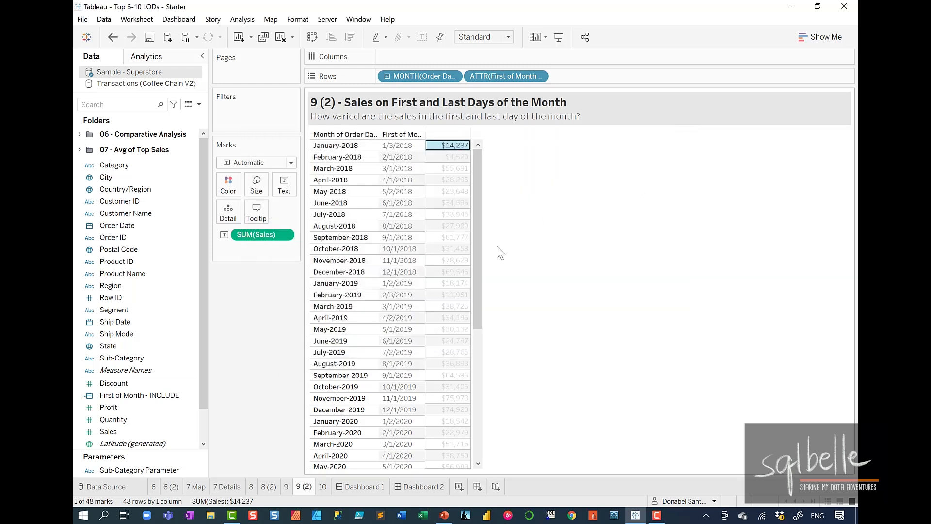
mouse_move(177, 383)
mouse_down()
mouse_move(91, 405)
mouse_move(173, 374)
mouse_up()
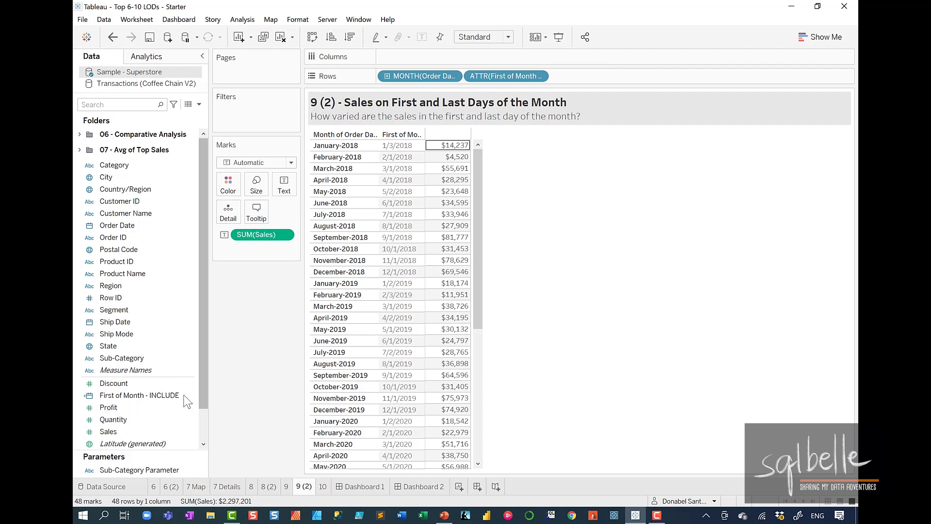
Duplicate the First of Month - INCLUDE field and name the copy Last of Month - INCLUDE.
right_click(165, 394)
click(209, 241)
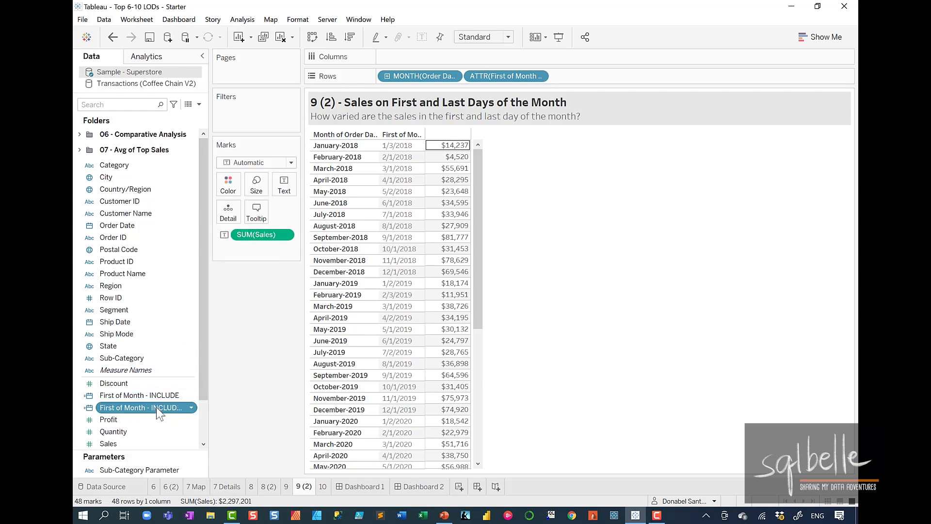
right_click(157, 406)
click(181, 242)
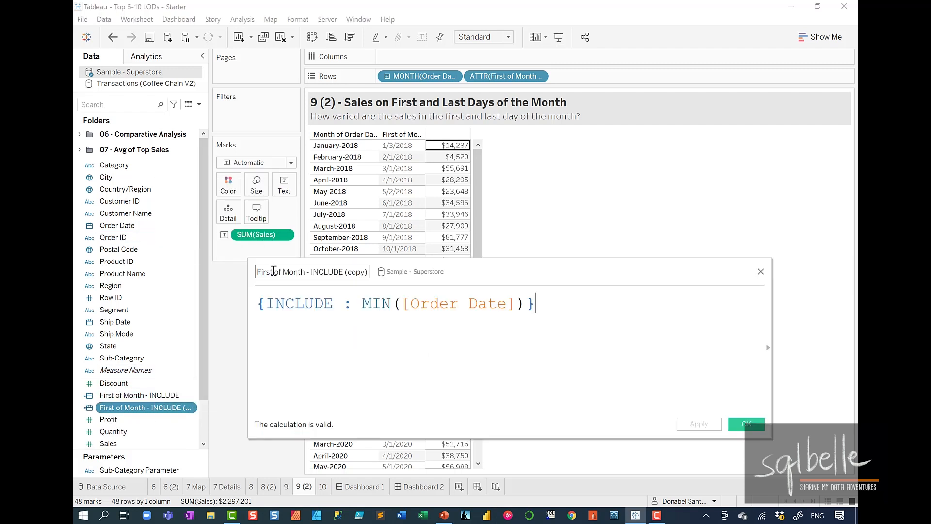
double_click(274, 271)
text(Last)
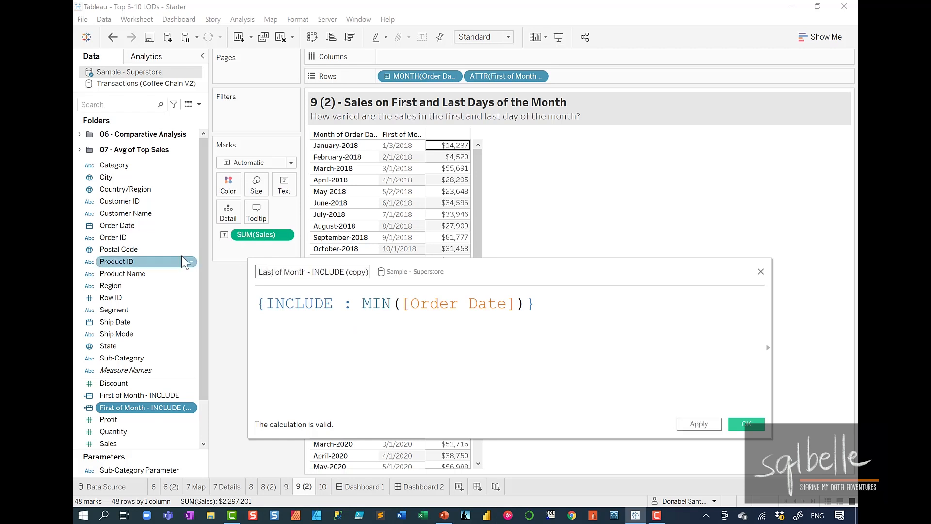
drag(346, 272, 422, 281)
key(BackSpace)
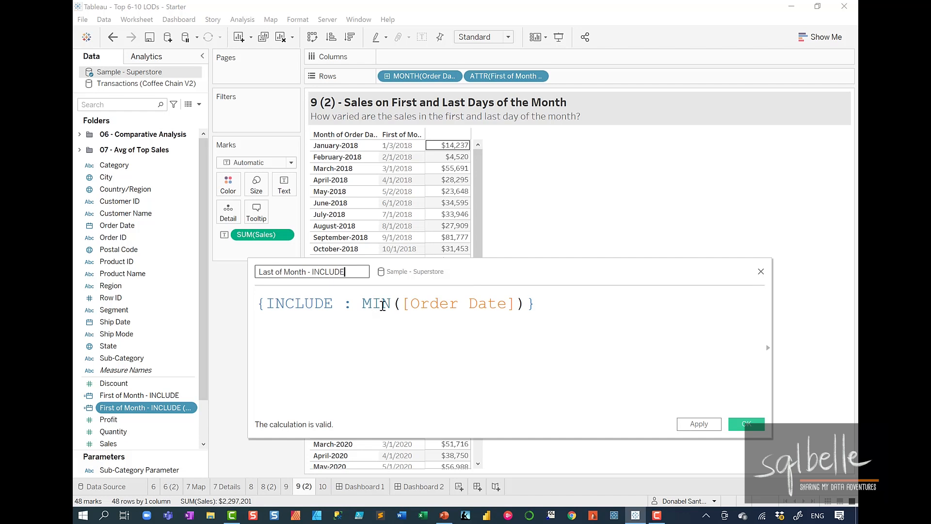
Change the Last of Month - INCLUDE formula to {INCLUDE : MAX([Order Date])} and save it.
double_click(383, 306)
text(MAX)
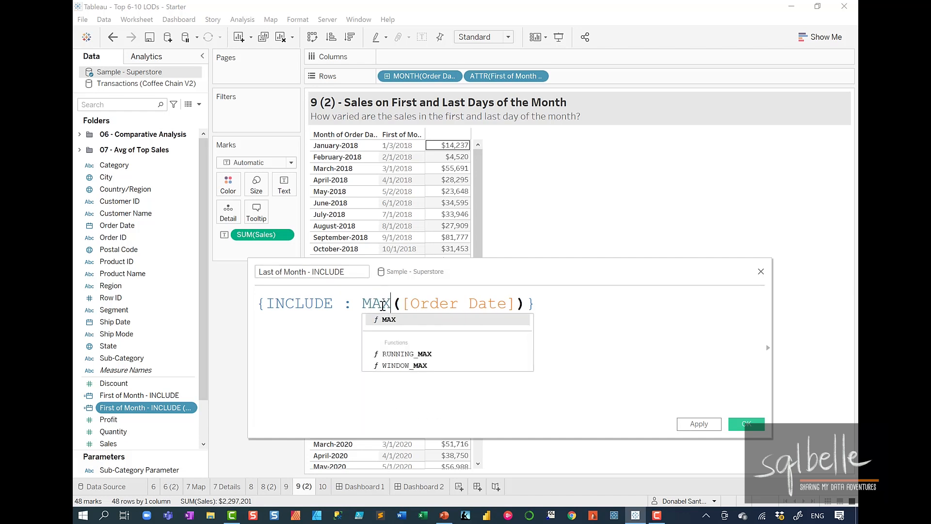
click(746, 424)
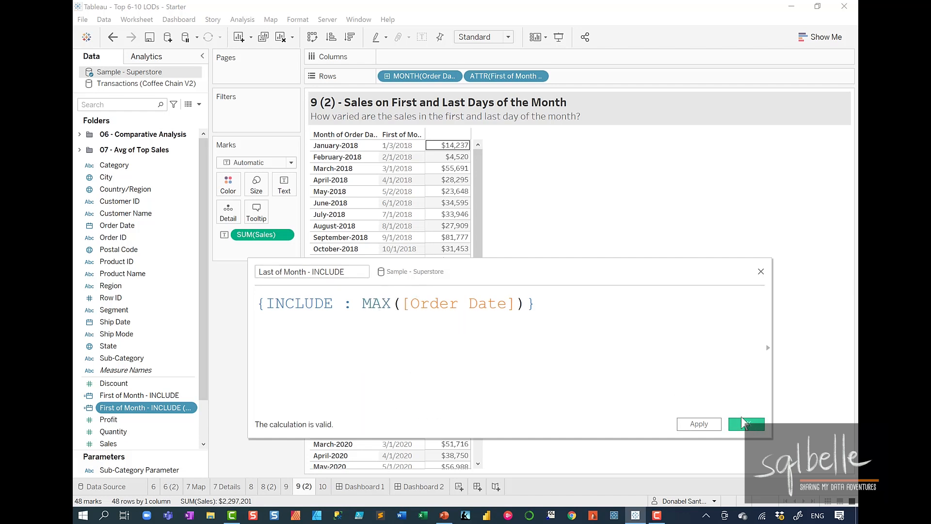
Add Last of Month - INCLUDE to the rows as an attribute (ATTR), after the first-of-month field.
mouse_move(164, 408)
mouse_down()
mouse_move(231, 324)
mouse_move(534, 80)
mouse_move(599, 78)
mouse_up()
click(426, 278)
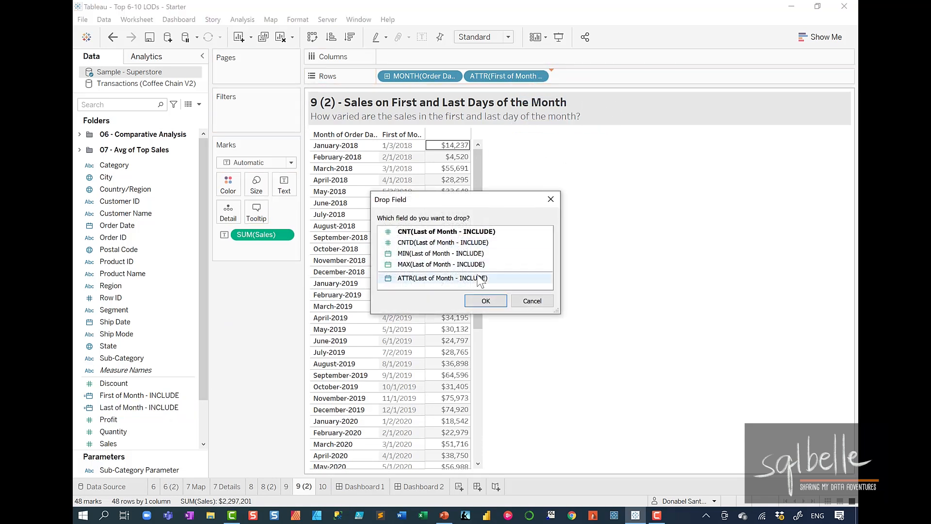
click(485, 299)
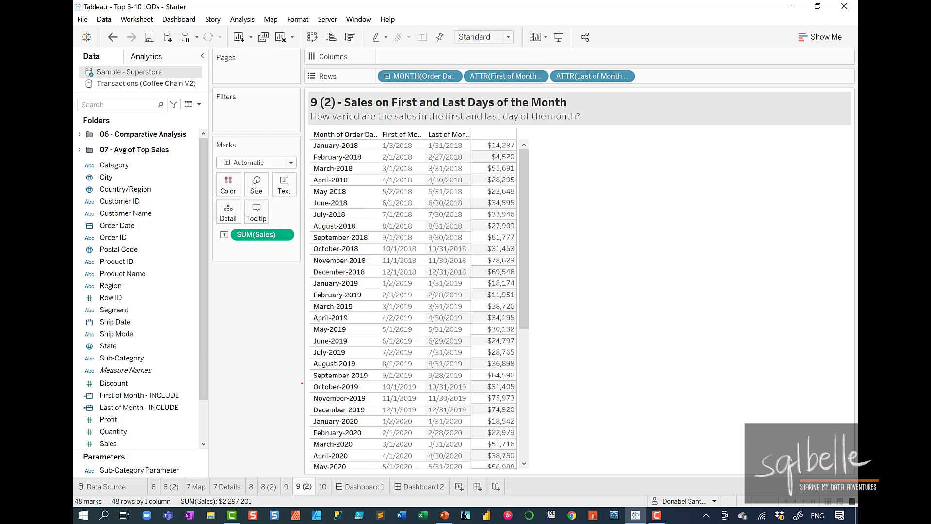
mouse_move(514, 80)
mouse_down()
mouse_move(403, 121)
mouse_move(415, 116)
mouse_up()
mouse_move(603, 81)
mouse_down()
mouse_move(461, 114)
mouse_move(450, 132)
mouse_up()
drag(449, 132, 466, 122)
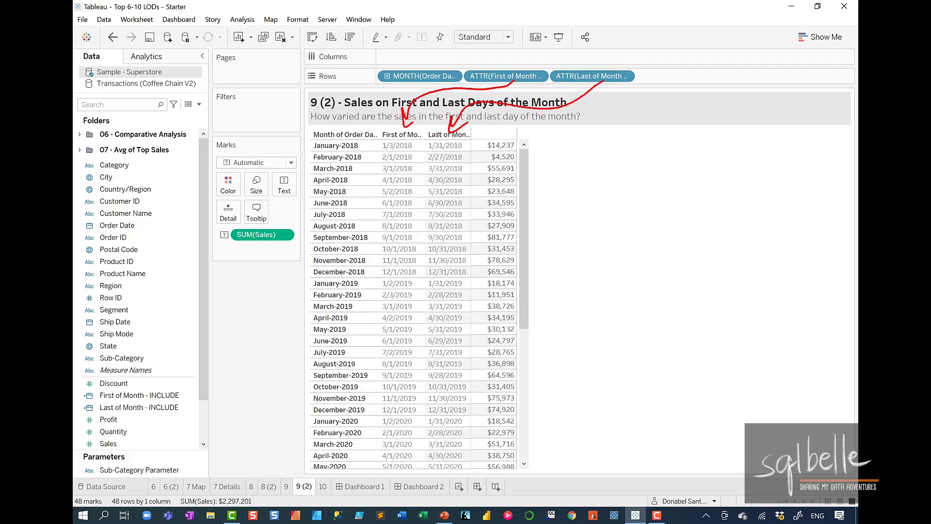
key(Escape)
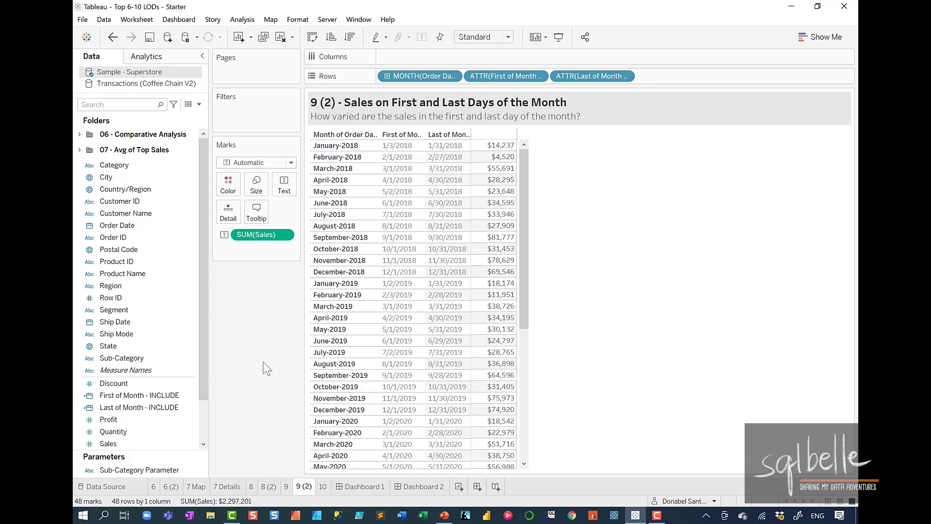
Start a new calculated field named First of Month Sales.
click(198, 104)
click(177, 116)
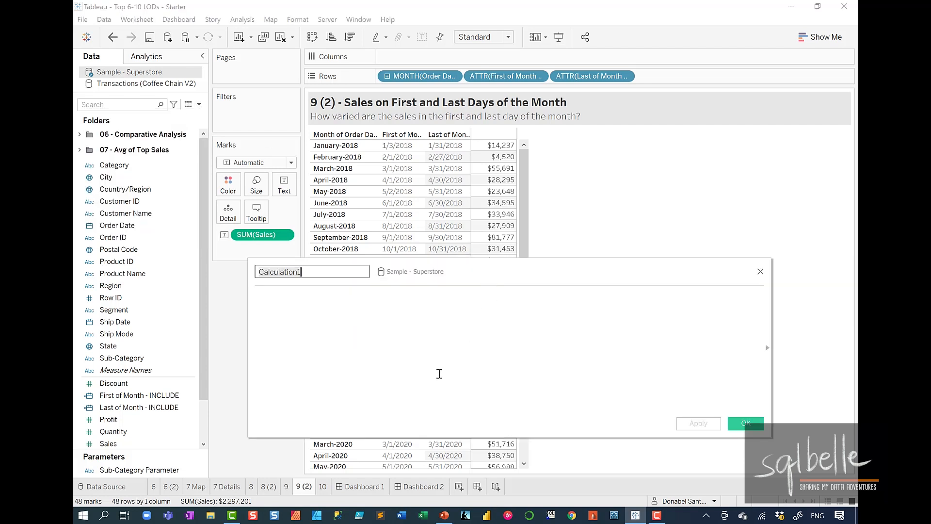
text(F)
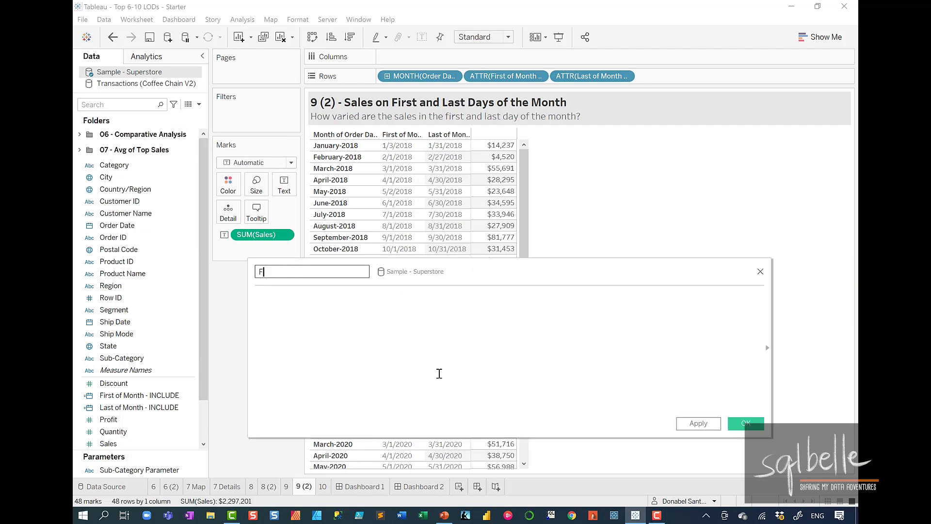
text(irst of Month Sales)
click(422, 353)
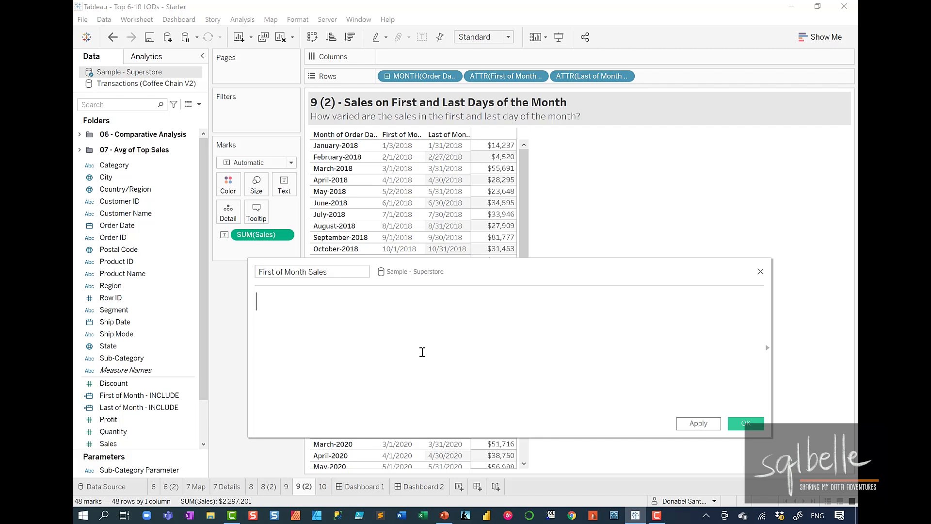
Define the field as IF [Order Date] = [First of Month - INCLUDE] THEN [Sales] END, copy the formula, and save the field.
text(IF ord)
key(Return)
text(= Firs)
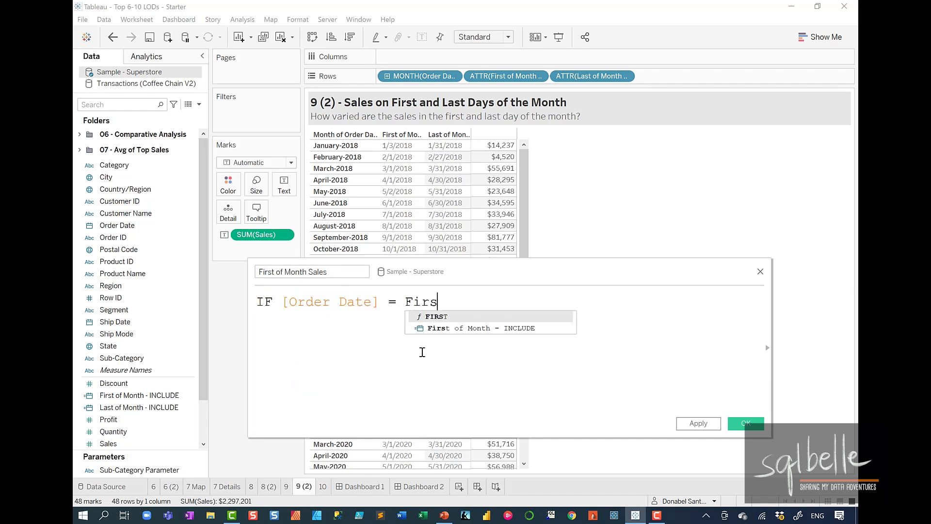
key(Down)
key(Return)
key(Return)
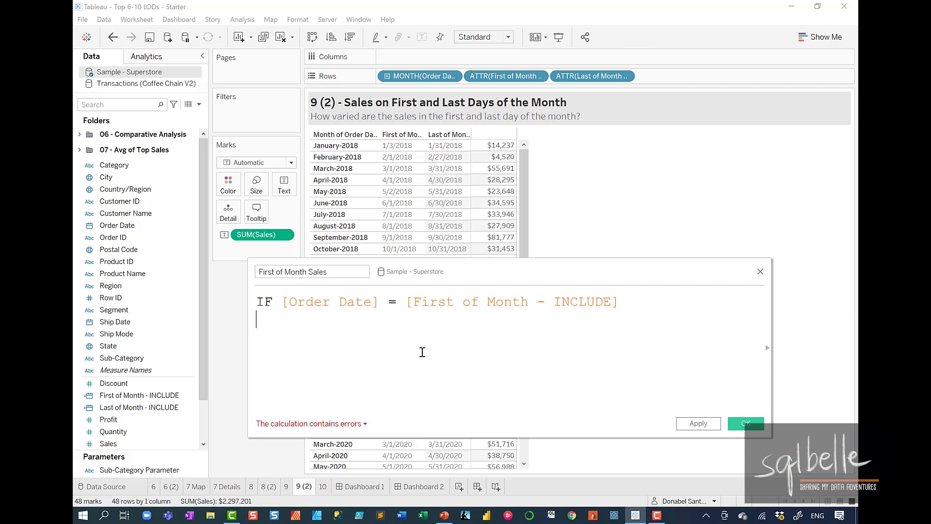
text(THEN Sa)
key(Return)
key(Return)
text(END)
key(ctrl+a)
key(ctrl+c)
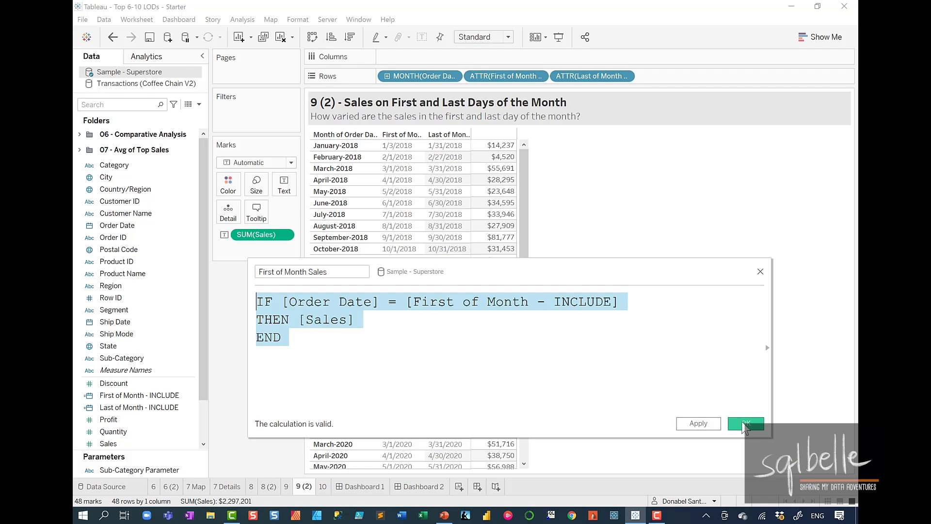
click(746, 424)
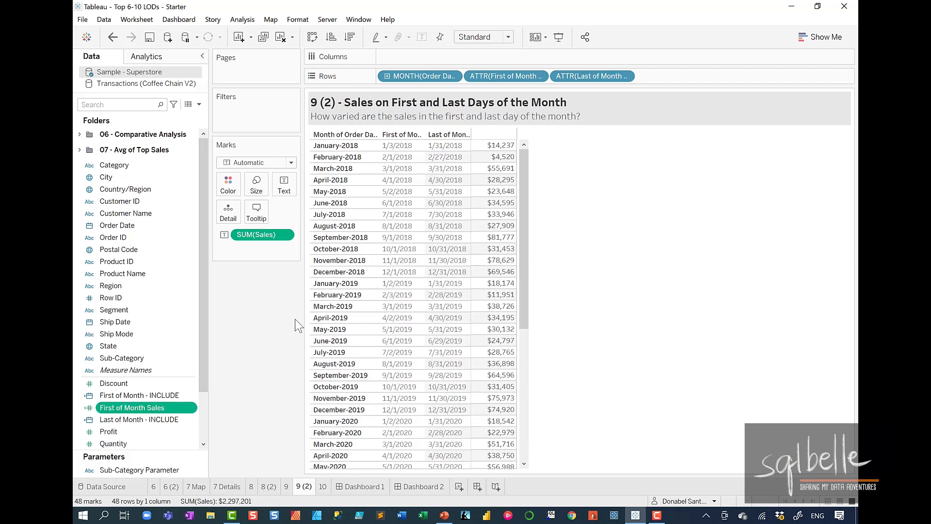
Start another calculated field named Last of Month Sales.
click(198, 104)
click(188, 116)
text(L)
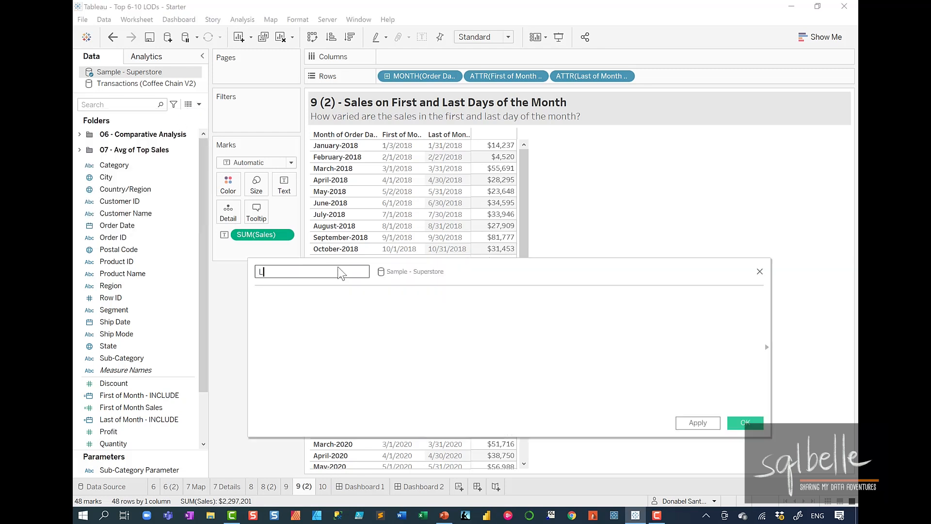
text(ast of Month Sales)
click(343, 317)
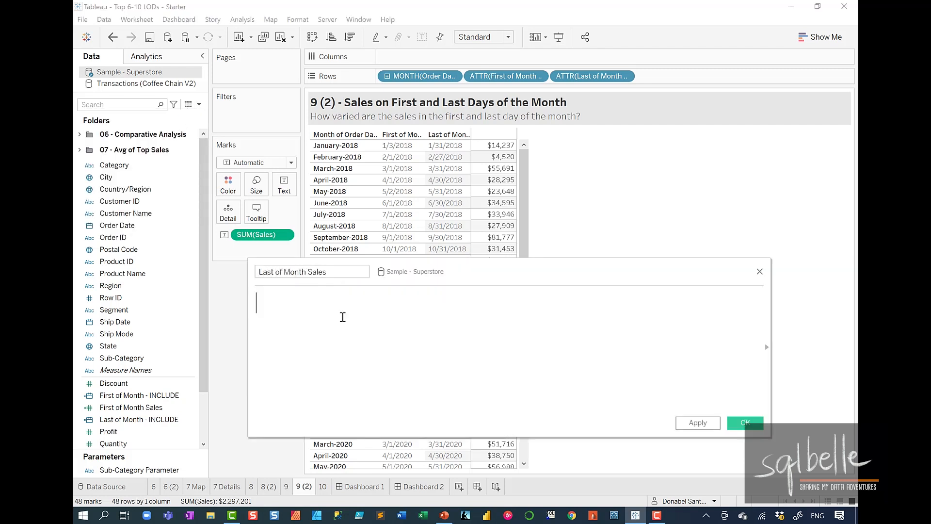
Paste the copied formula, replace its date comparison field with [Last of Month - INCLUDE], and save the calculation.
key(ctrl+v)
double_click(460, 303)
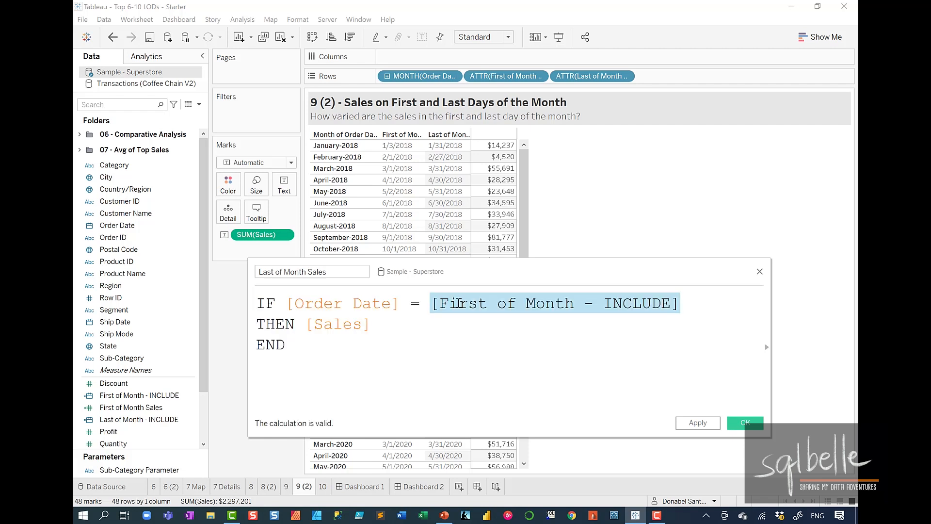
text(Last)
key(Return)
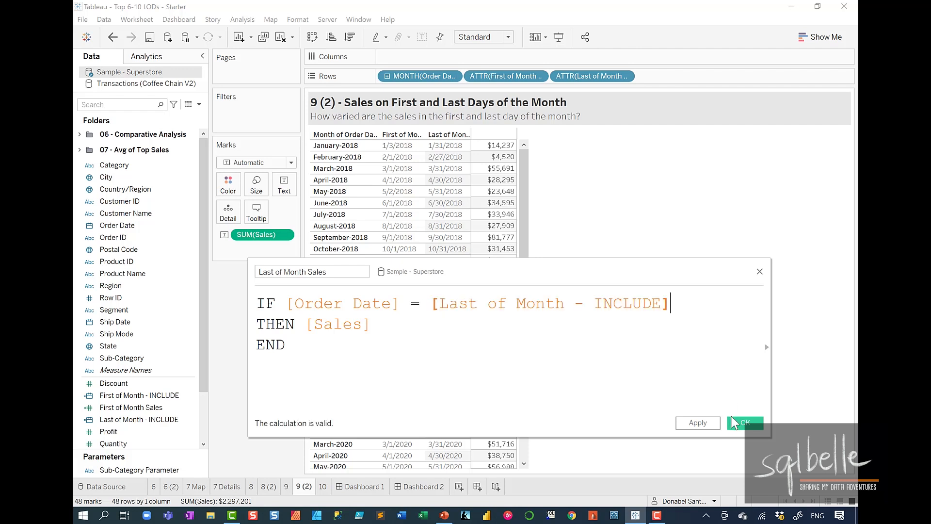
click(739, 425)
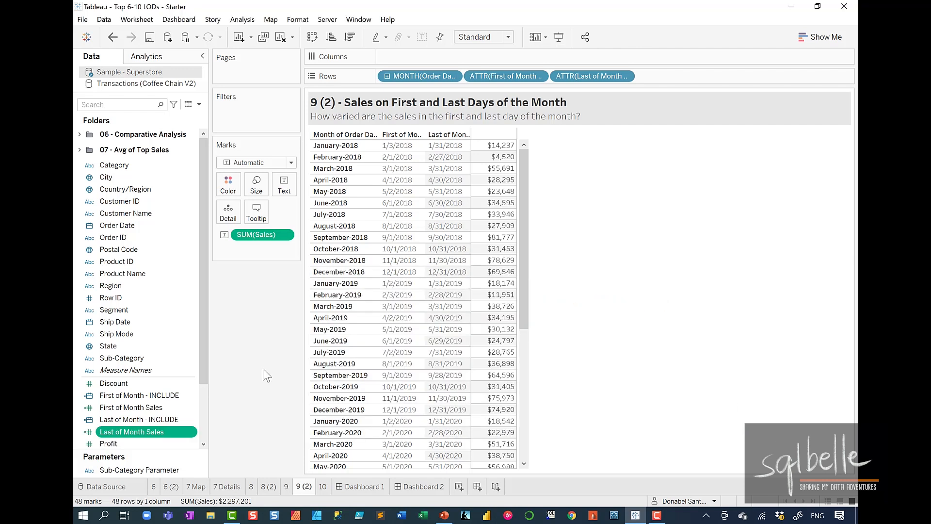
On sheet 9, add First of Month Sales to the rows and combine Last of Month Sales with it on the same axis.
click(286, 487)
drag(131, 408, 490, 81)
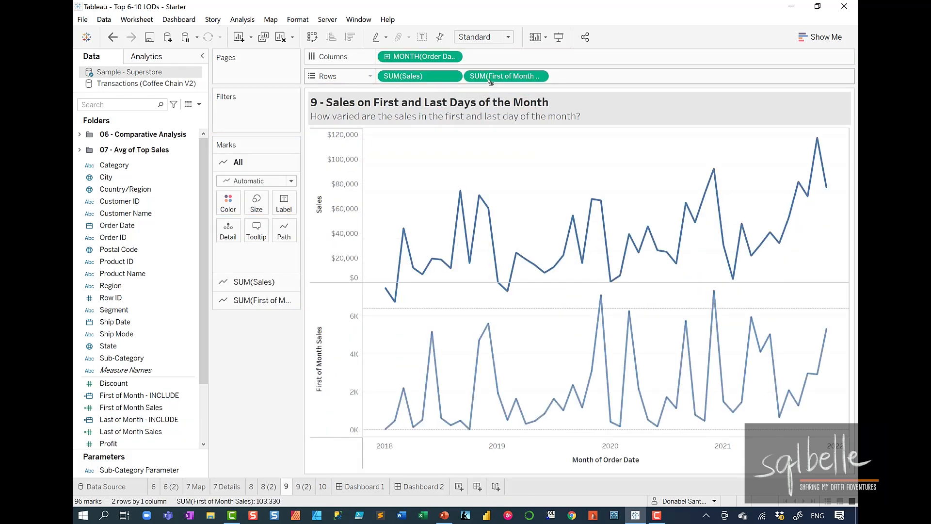
mouse_move(137, 425)
mouse_down()
mouse_move(102, 428)
mouse_move(169, 427)
mouse_move(204, 373)
mouse_move(332, 360)
mouse_up()
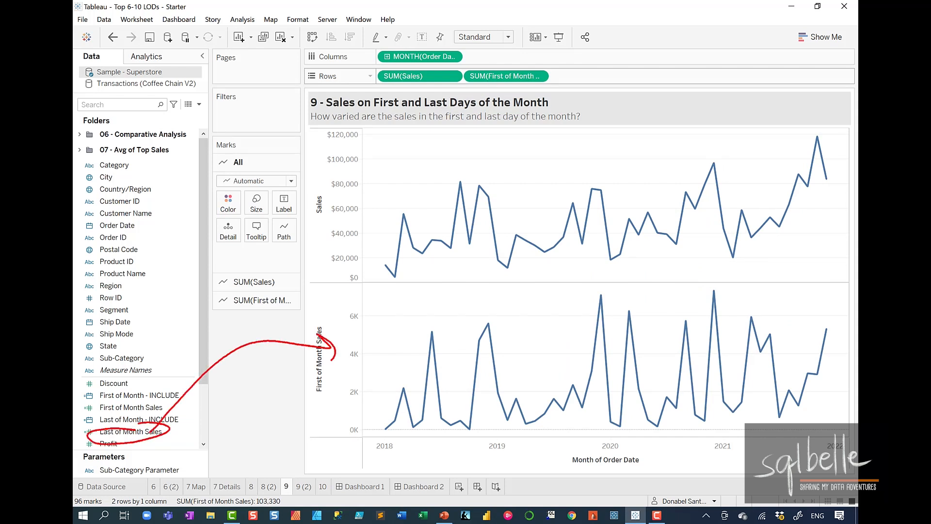
drag(130, 432, 334, 360)
mouse_move(808, 75)
mouse_down()
mouse_move(807, 162)
mouse_move(795, 77)
mouse_up()
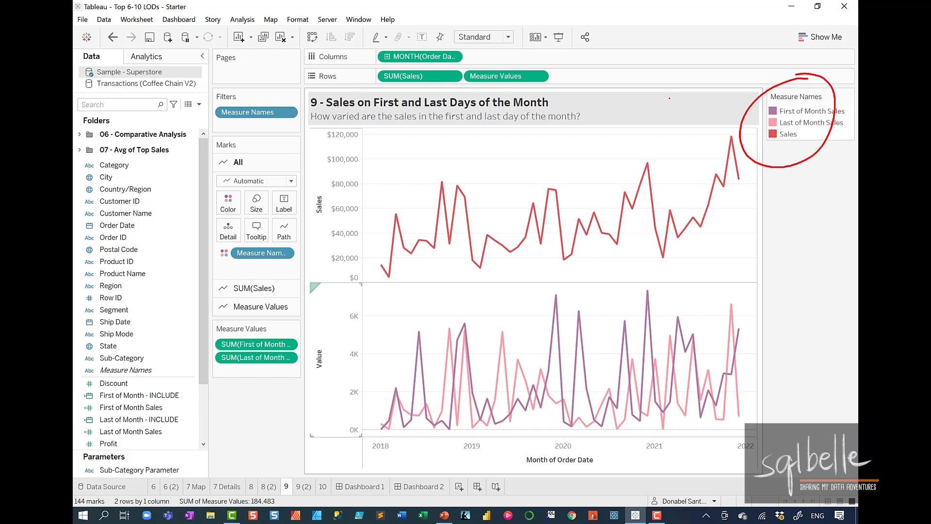
drag(287, 344, 338, 312)
drag(289, 363, 363, 326)
key(Escape)
Create a calculated field named First and Last Day Difference that subtracts summed Last of Month Sales from summed First of Month Sales.
click(199, 104)
click(189, 113)
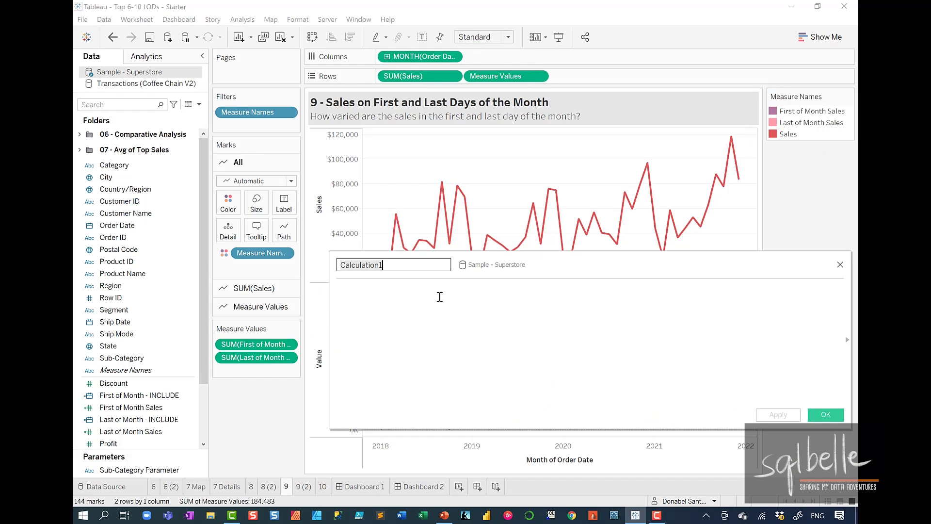
text(F)
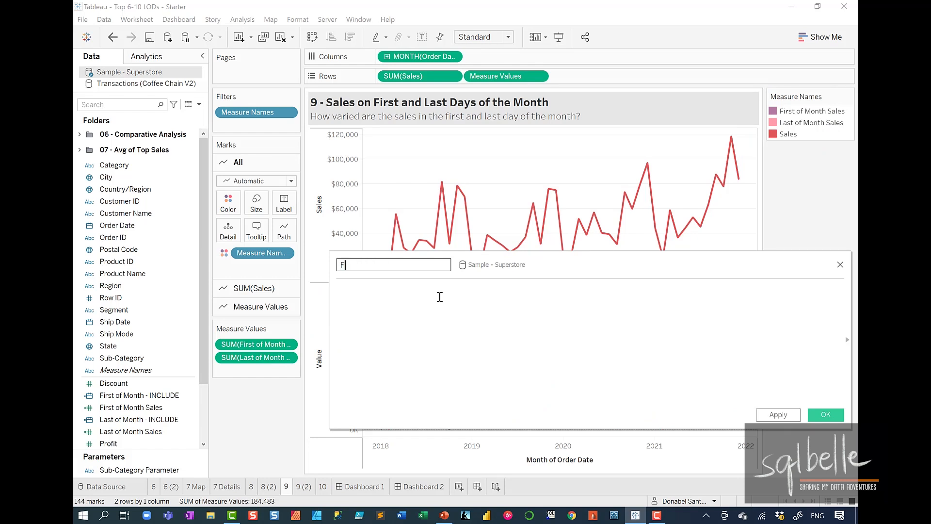
text(irst and Last Day Difference)
click(440, 296)
drag(283, 343, 407, 316)
text(-)
drag(287, 357, 645, 320)
click(825, 415)
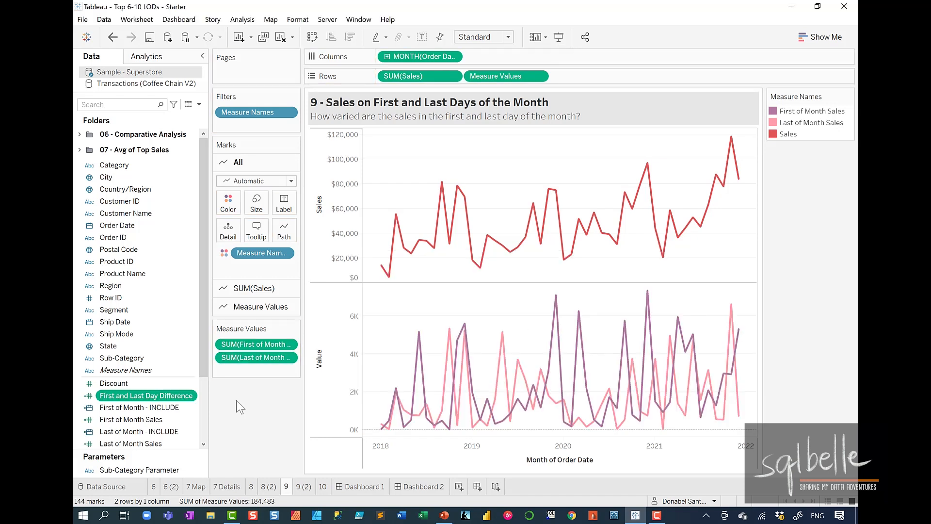
Add First and Last Day Difference as a third row of the chart and display it as bars.
drag(164, 396, 581, 82)
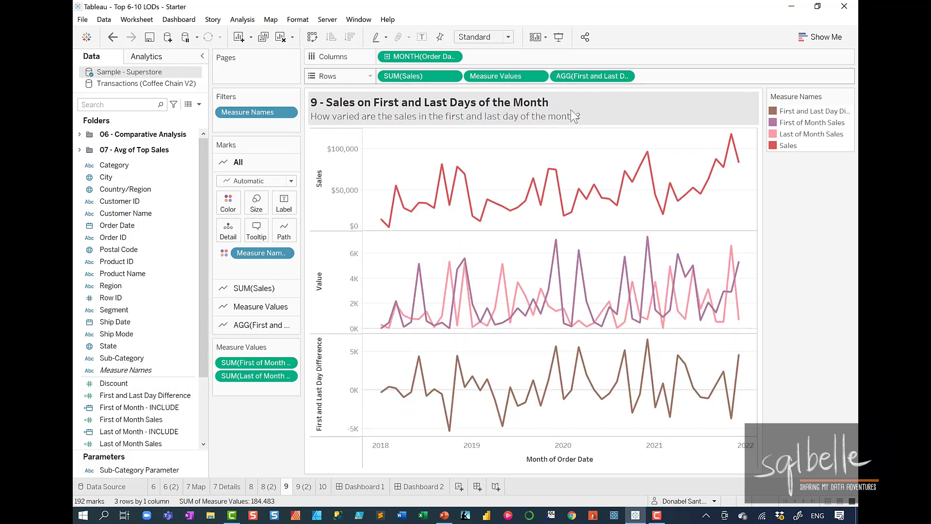
click(602, 74)
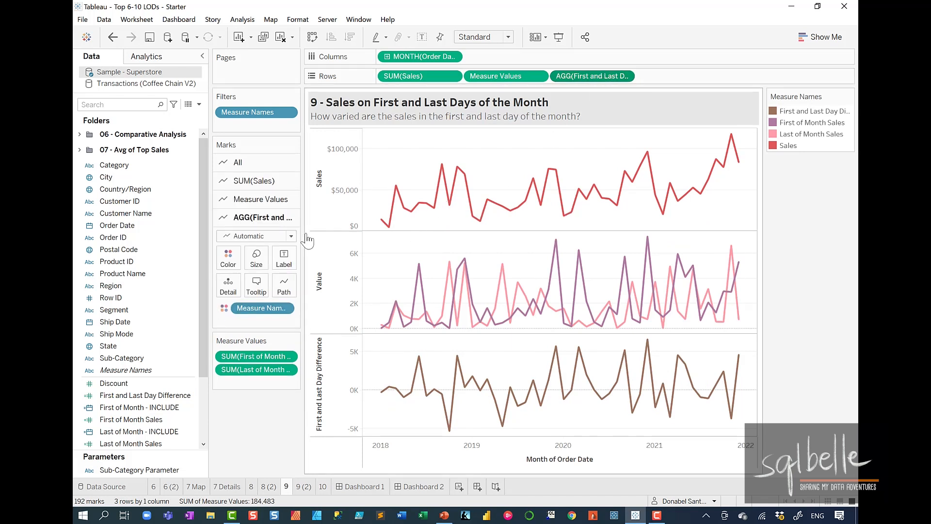
click(275, 240)
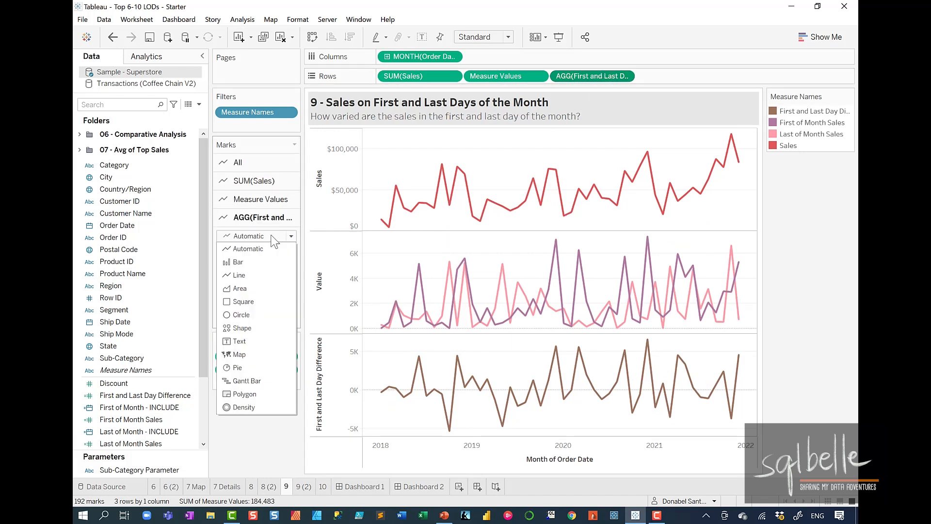
click(252, 257)
Color the difference bars by First and Last Day Difference instead of Measure Names.
mouse_move(622, 58)
mouse_down()
mouse_move(659, 95)
mouse_move(617, 52)
mouse_up()
drag(608, 88, 241, 265)
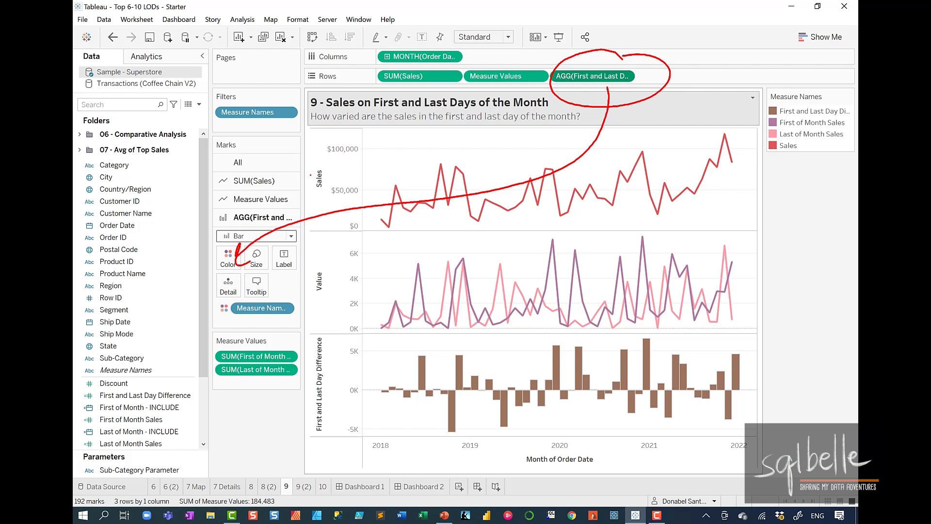
key(Escape)
drag(592, 76, 230, 256)
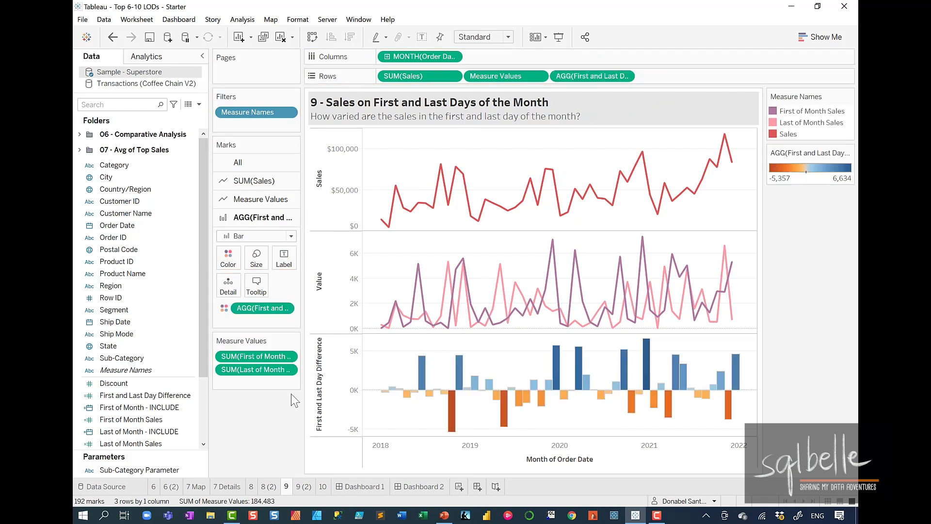
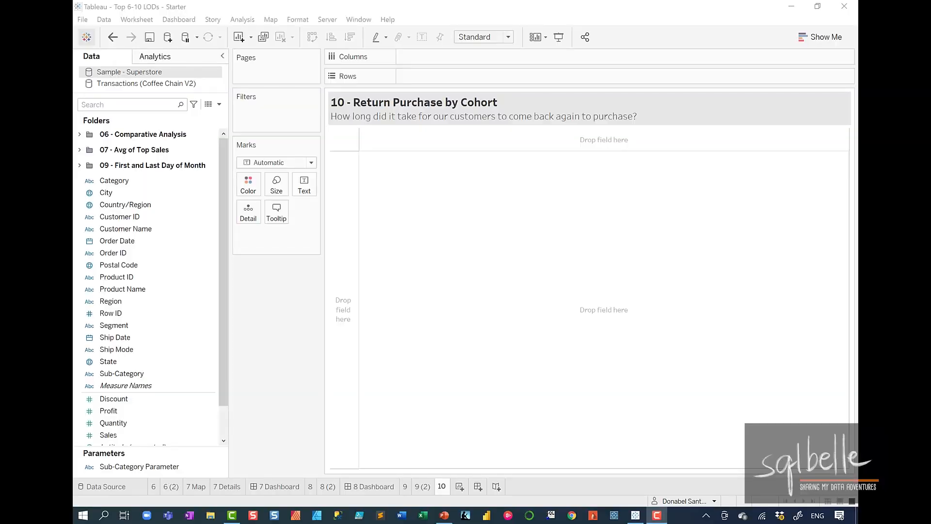
On sheet 10, place Customer ID followed by discrete Order Date on the rows.
click(260, 292)
drag(138, 216, 431, 82)
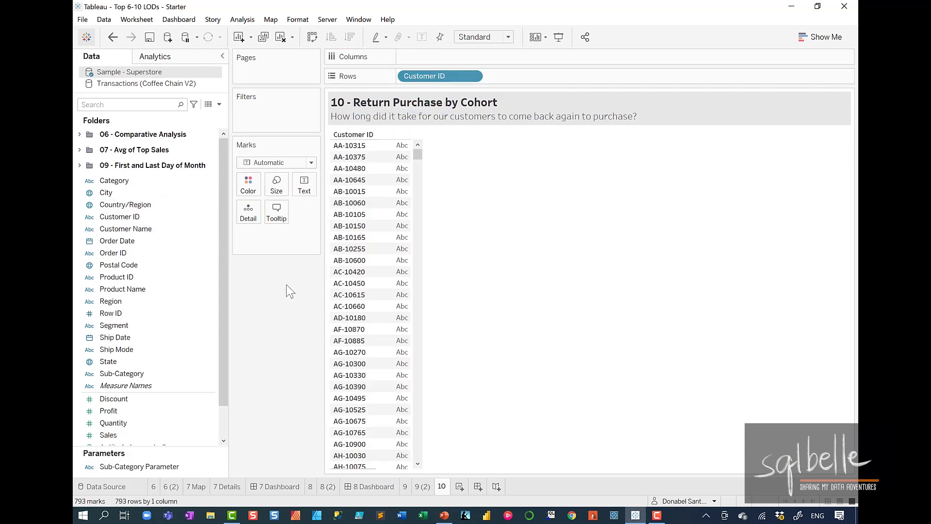
drag(141, 240, 554, 85)
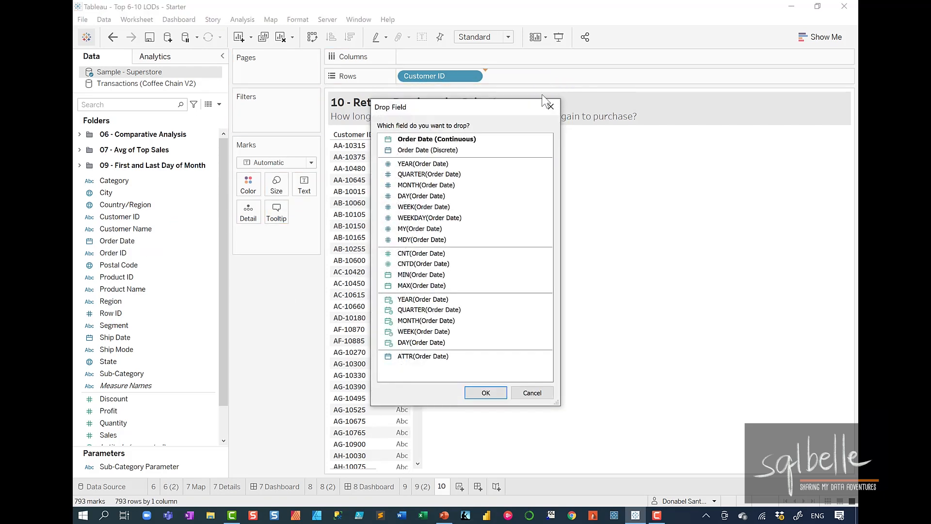
click(464, 150)
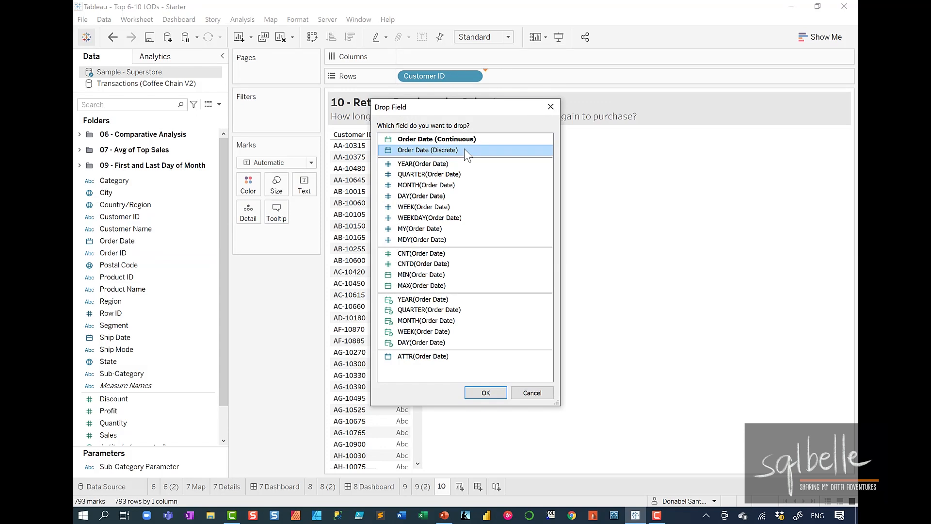
click(486, 393)
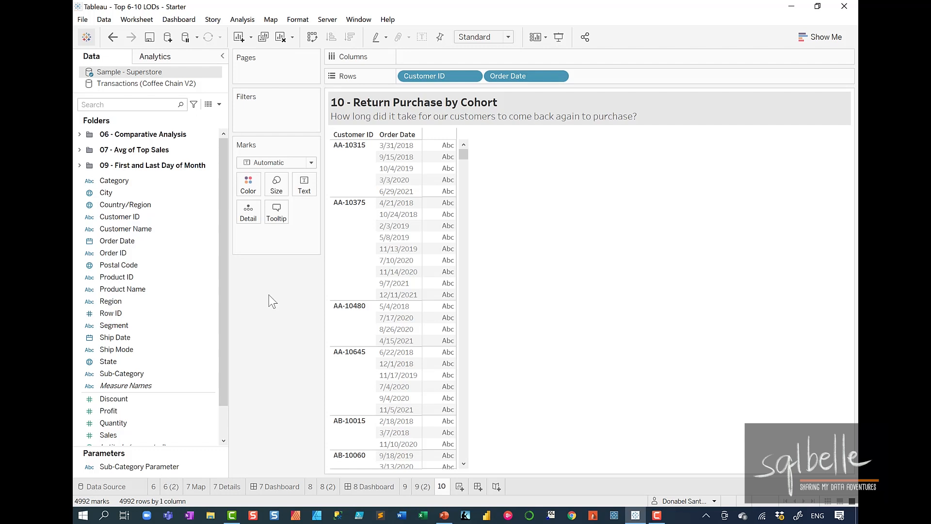
Create a calculated field named Cohort - Year with the formula {FIXED [Customer ID]: MIN(YEAR([Order Date]))}.
click(219, 103)
click(198, 112)
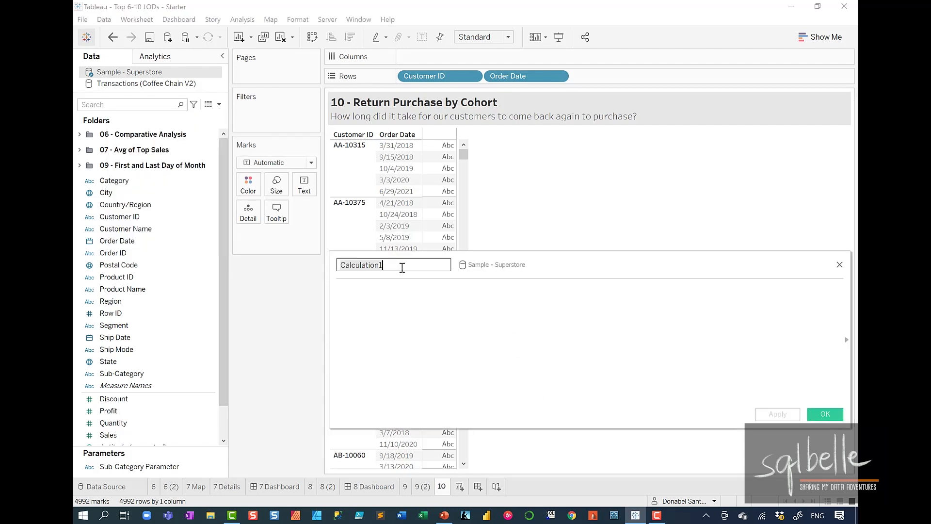
text(Cohort - Year)
click(400, 295)
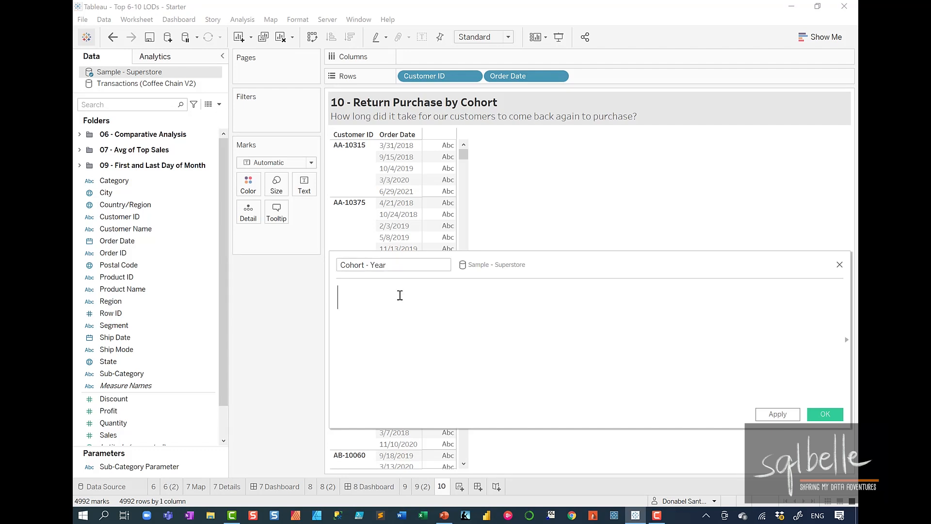
text({FIXED)
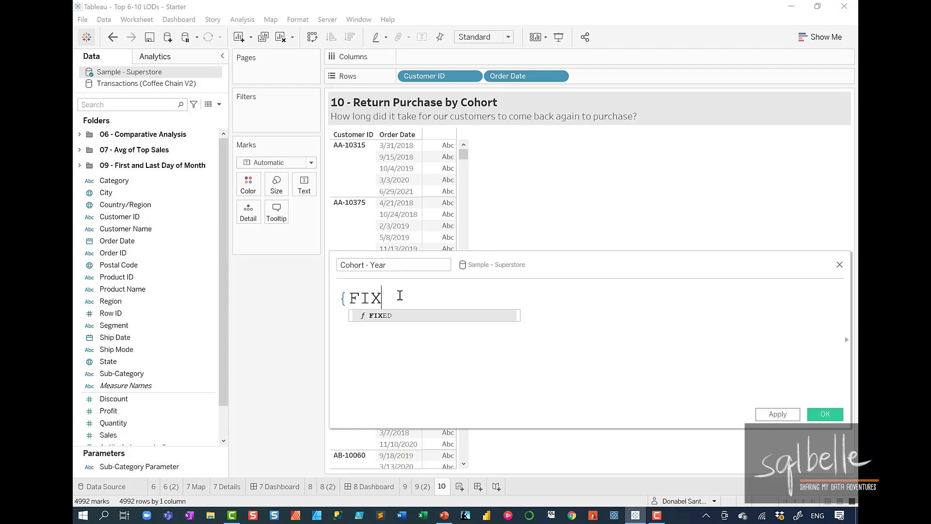
drag(424, 76, 568, 289)
text(:)
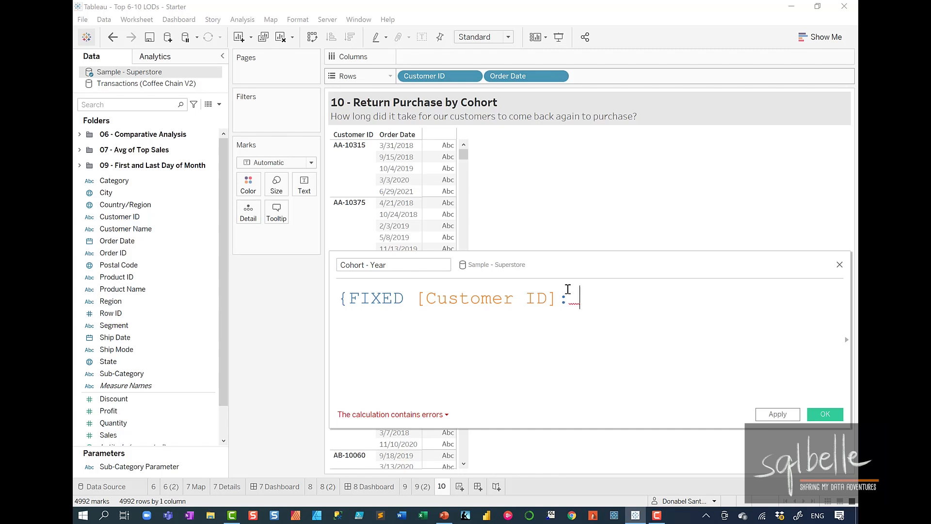
text(MIN(YEAR)
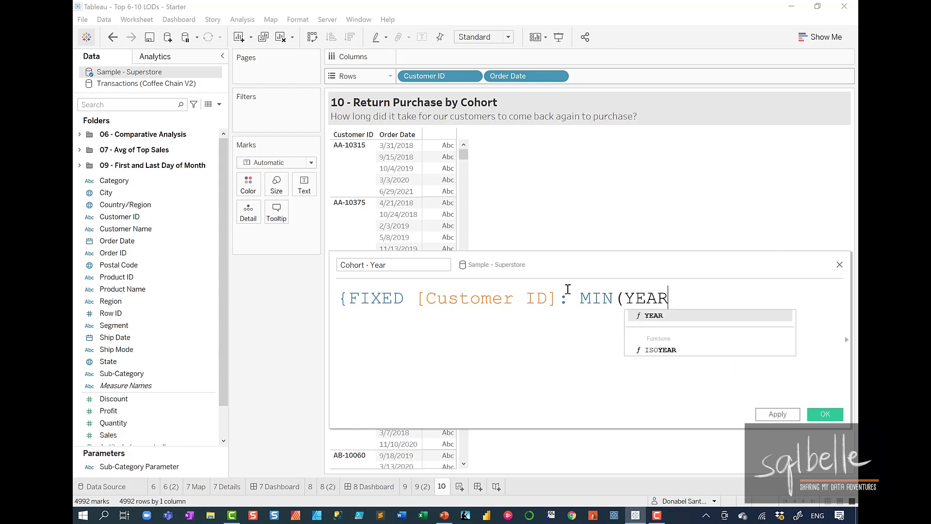
text(([Order Date]))})
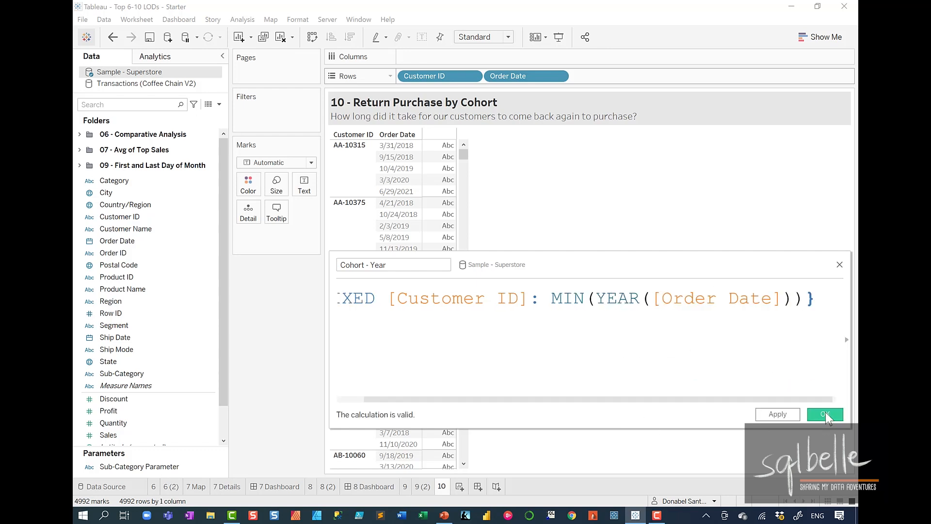
click(825, 415)
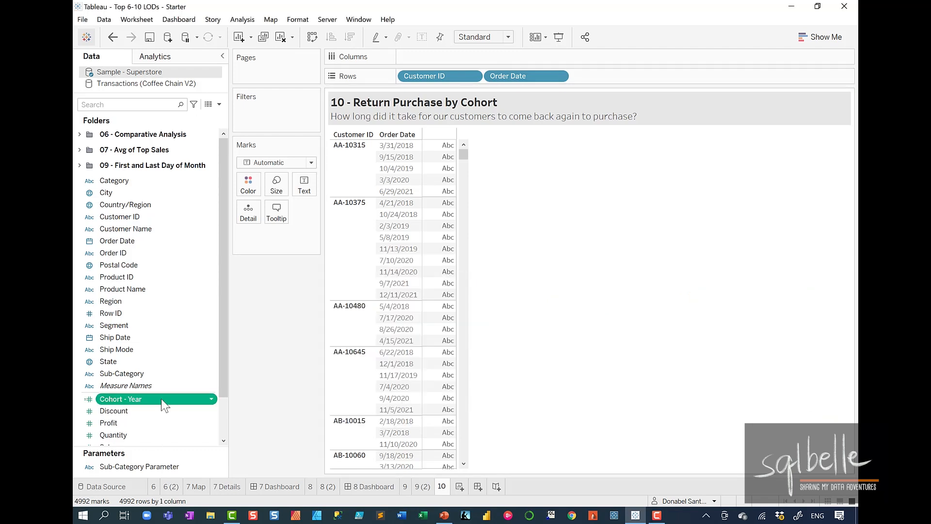
Convert Cohort - Year to a dimension and add it to the rows after Order Date.
drag(165, 406, 163, 349)
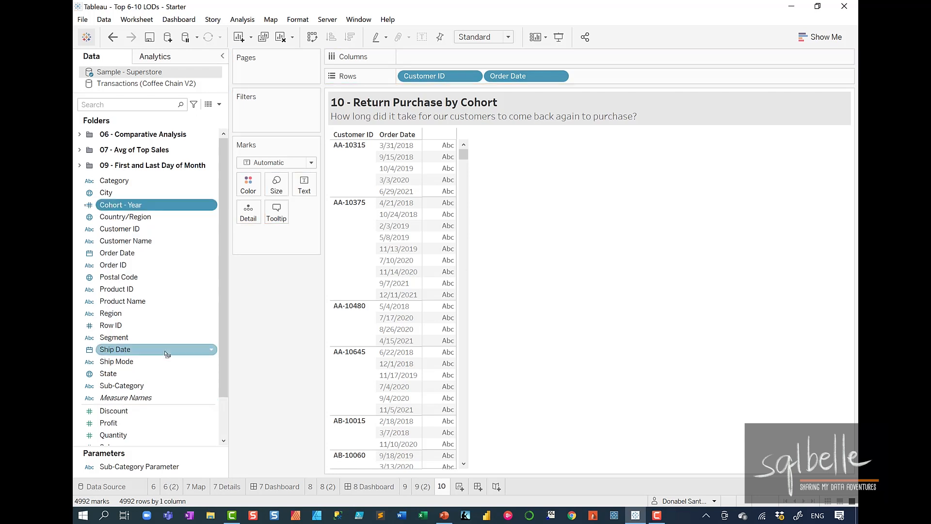
drag(129, 205, 592, 72)
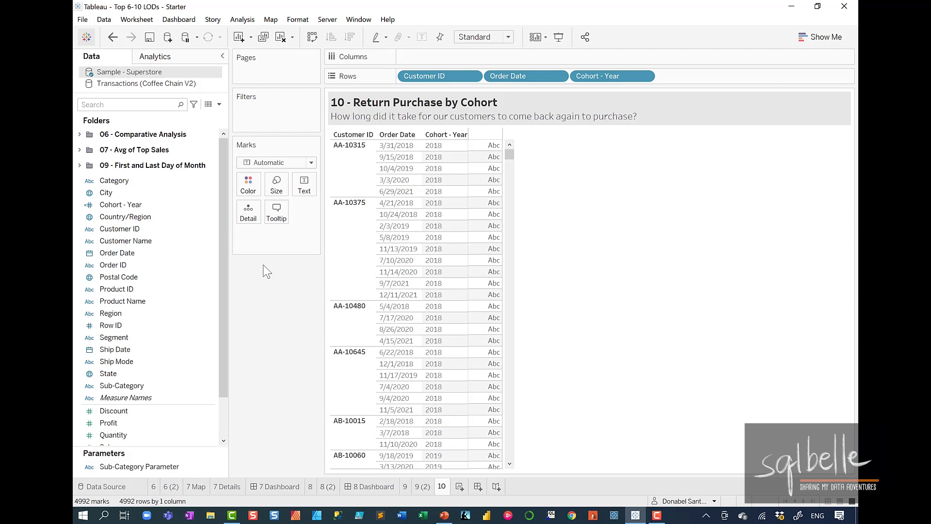
Create a calculated field named First Purchase Date with the formula {FIXED [Customer ID]: MIN([Order Date])}.
click(220, 104)
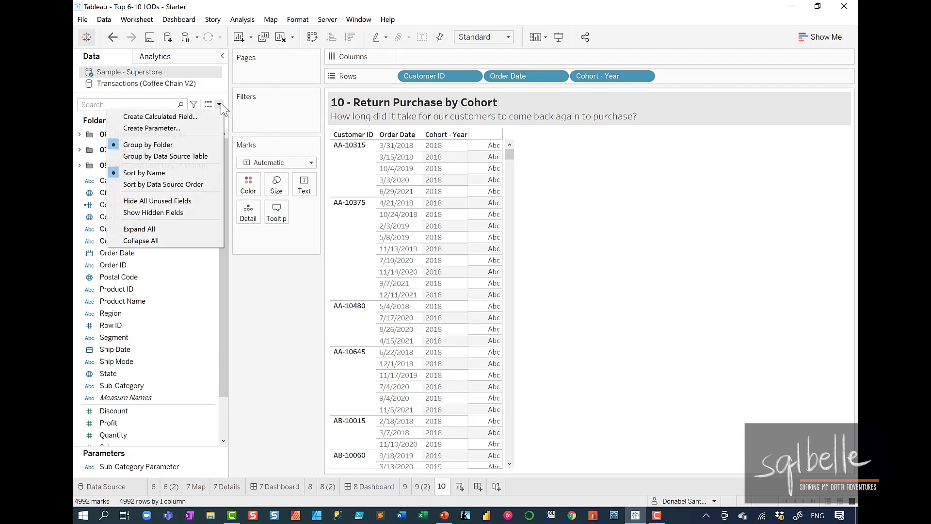
click(203, 115)
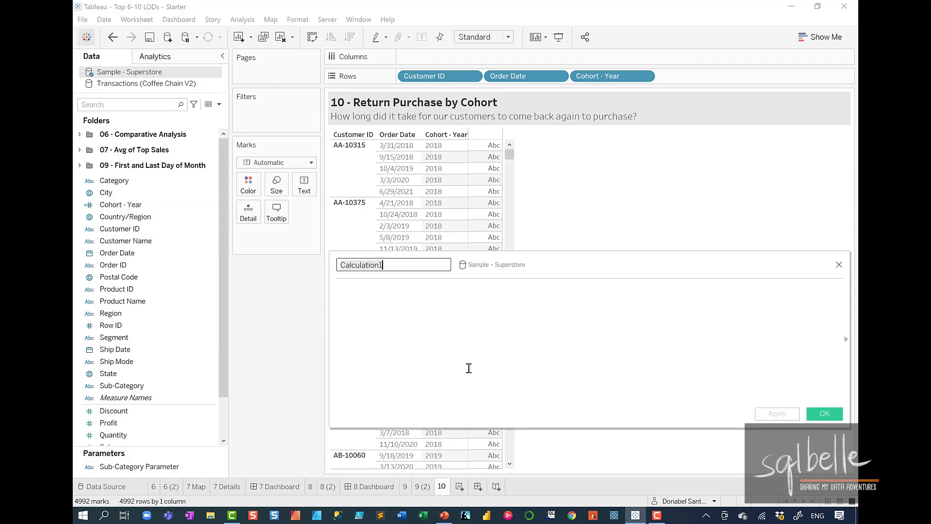
text(First Purchase Date)
click(457, 302)
text({FIXED)
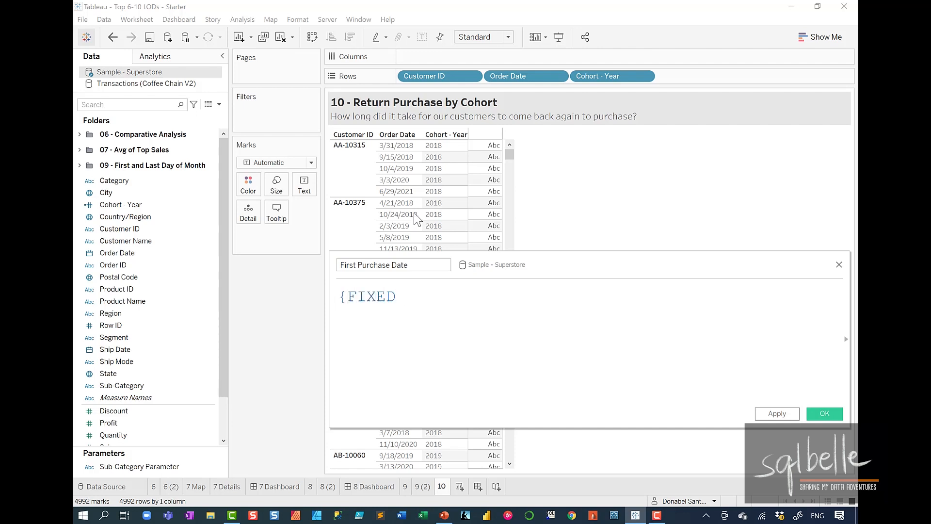
drag(427, 76, 437, 297)
text(: )
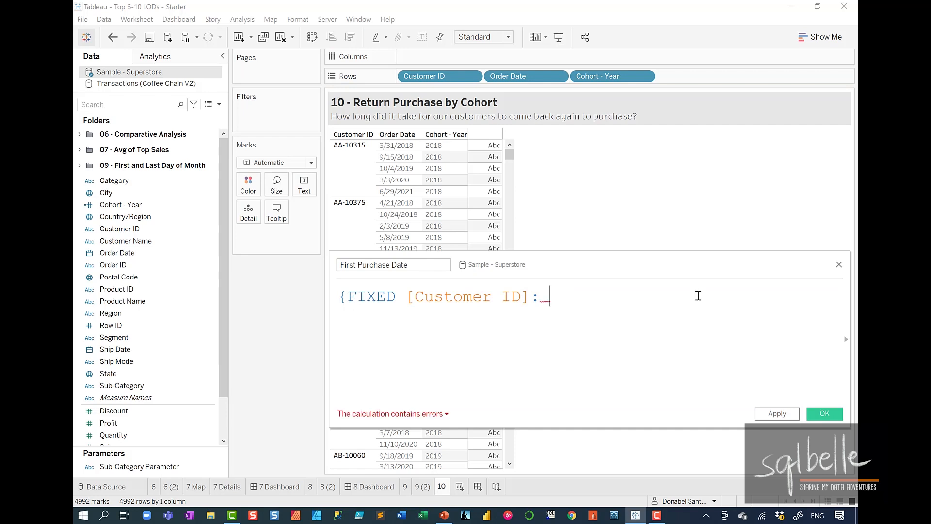
text(MIN(Or)
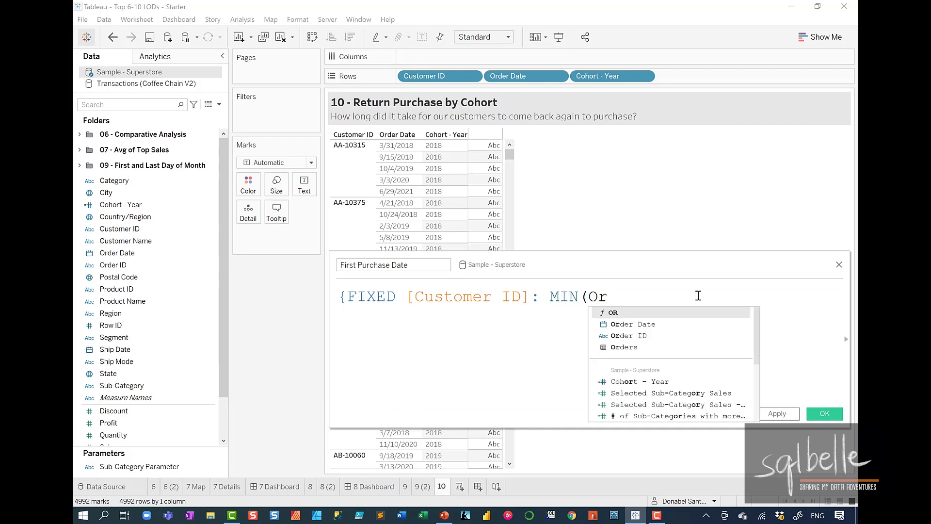
key(Down)
key(Return)
text()})
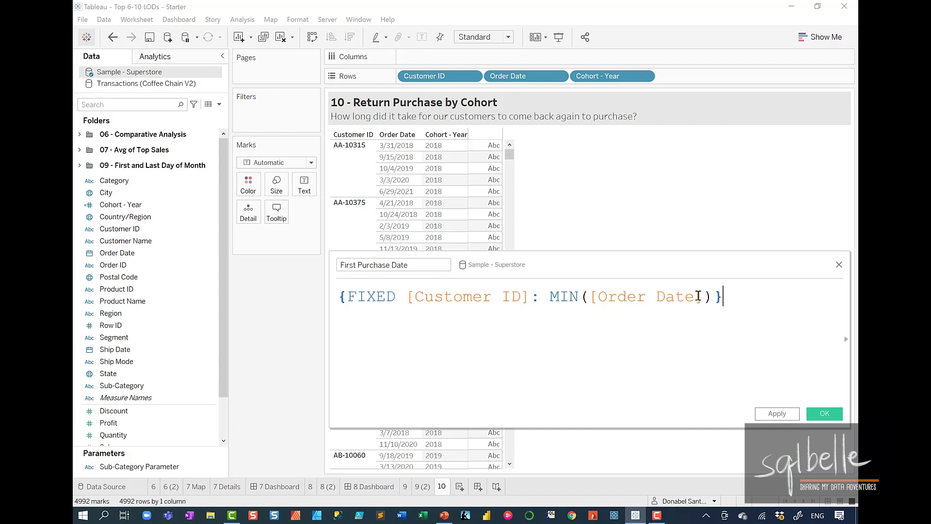
key(Return)
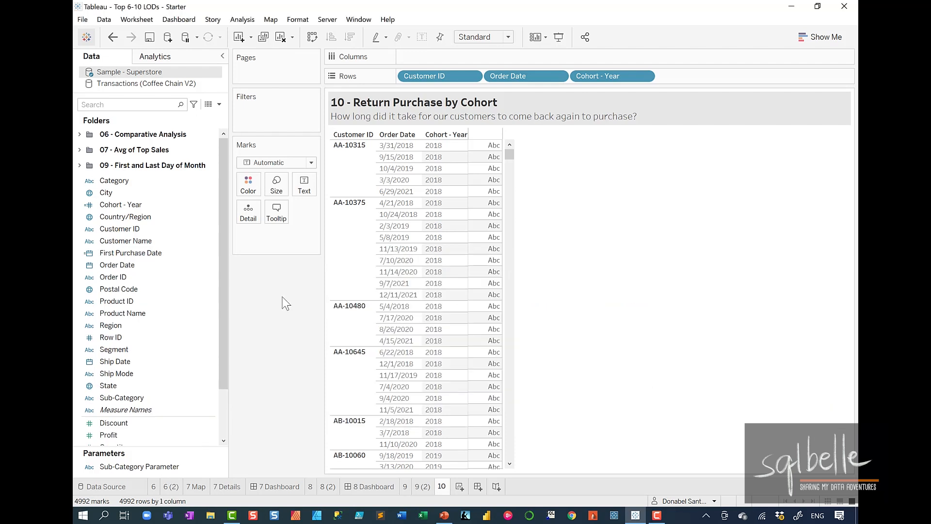
Add First Purchase Date to the rows after Cohort - Year as a discrete date.
drag(150, 257, 628, 77)
click(463, 150)
click(485, 393)
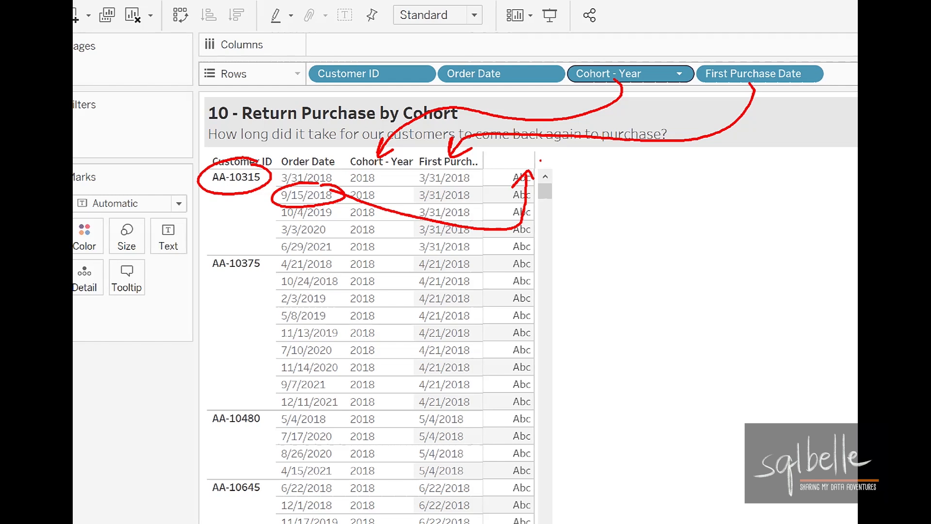
mouse_move(268, 197)
mouse_down()
mouse_move(261, 235)
mouse_move(269, 245)
mouse_up()
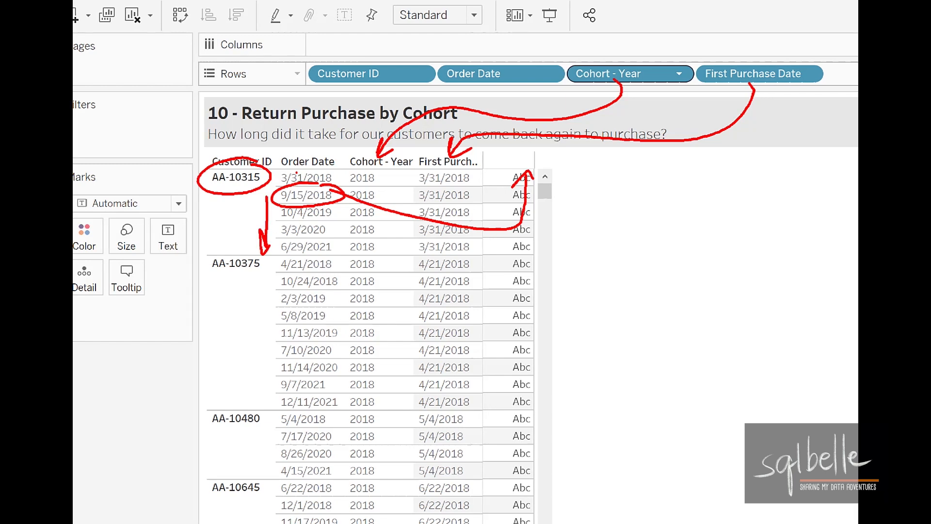
key(Escape)
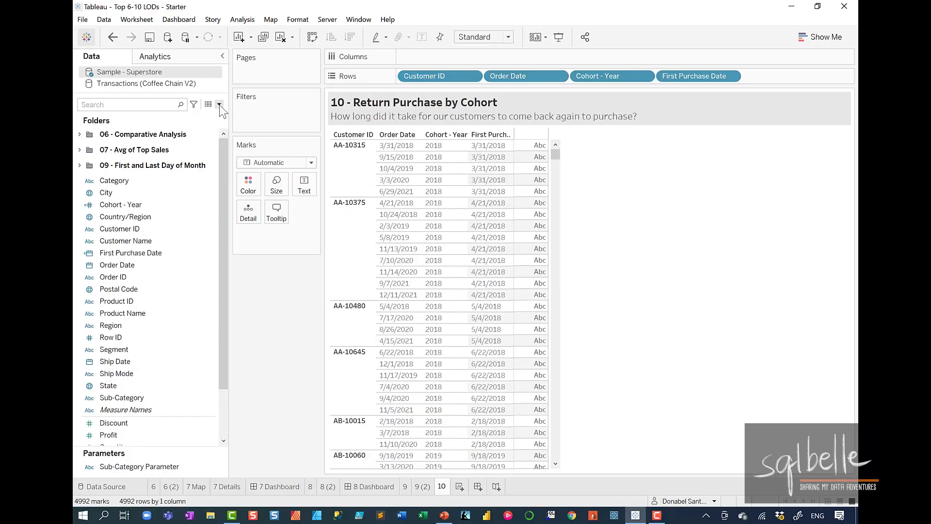
Start a new calculated field named Second Purchase Date in the Superstore data source.
click(219, 104)
click(146, 115)
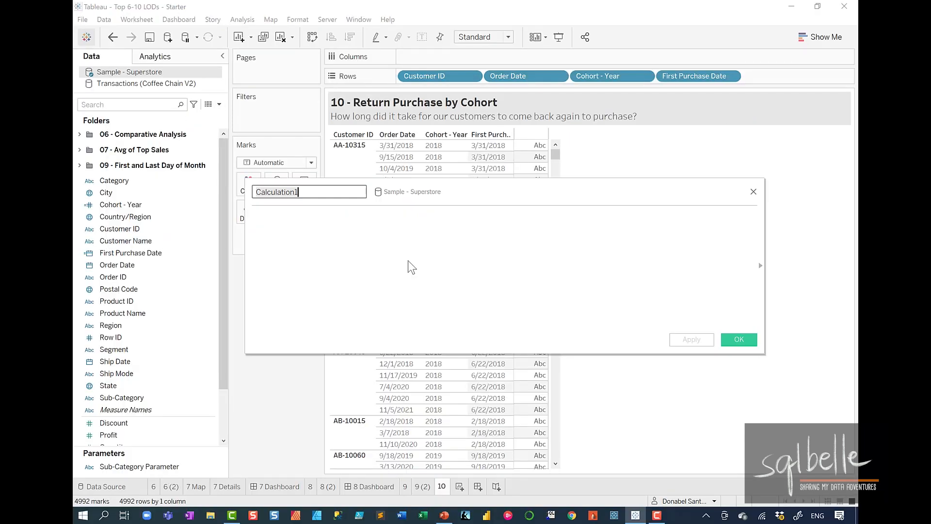
key(ctrl+a)
text(Second Purchase Date)
key(Tab)
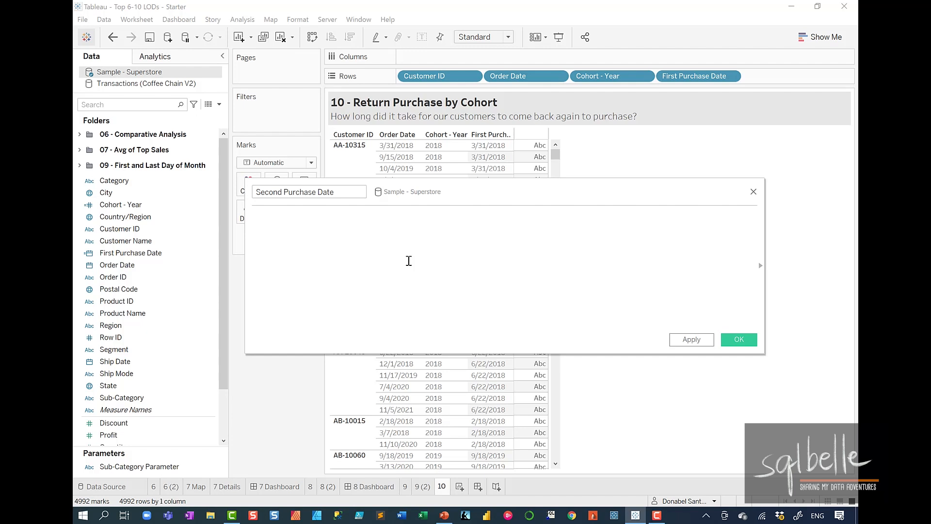
Enter the expression IF [Order Date] > [First Purchase Date] THEN [Order Date] END in the Second Purchase Date calculation.
text(IF )
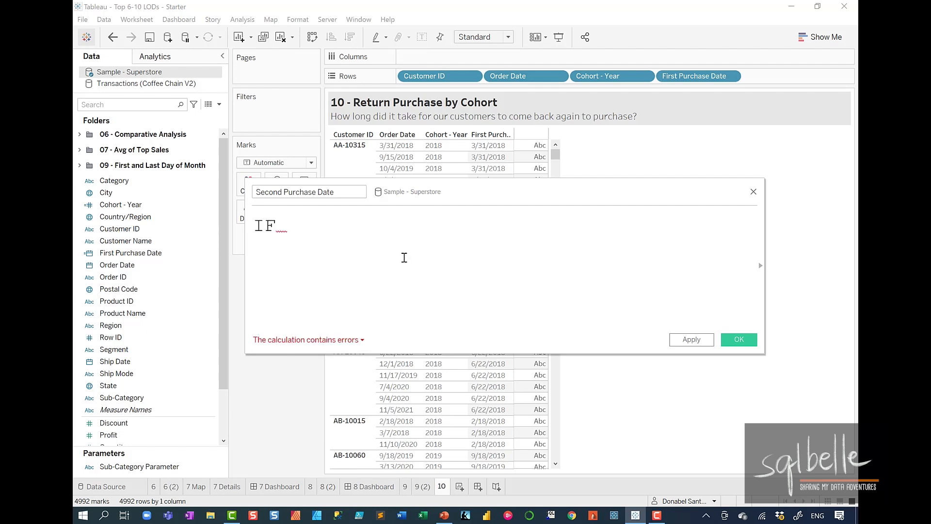
text([Order Date] >)
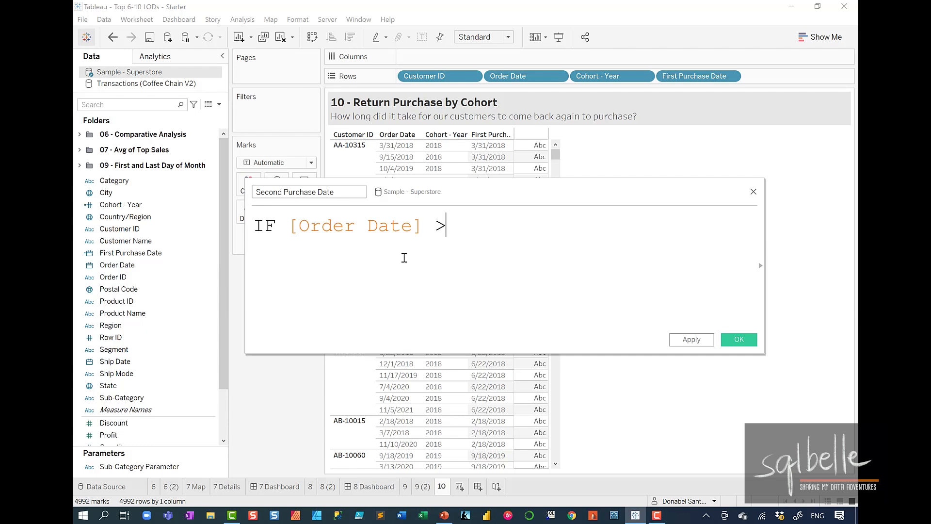
drag(694, 75, 670, 226)
key(Return)
text(THEN)
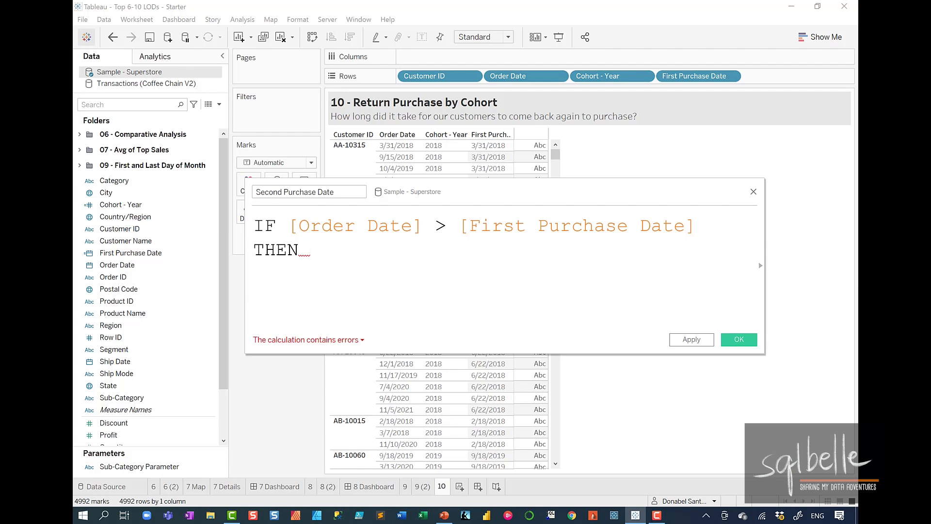
text(Or)
key(Return)
key(Return)
text(END)
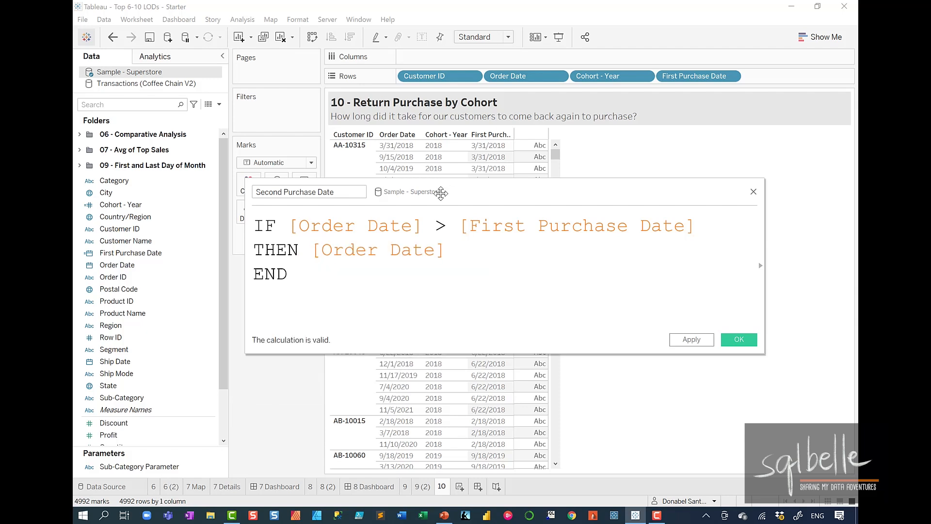
drag(436, 193, 463, 229)
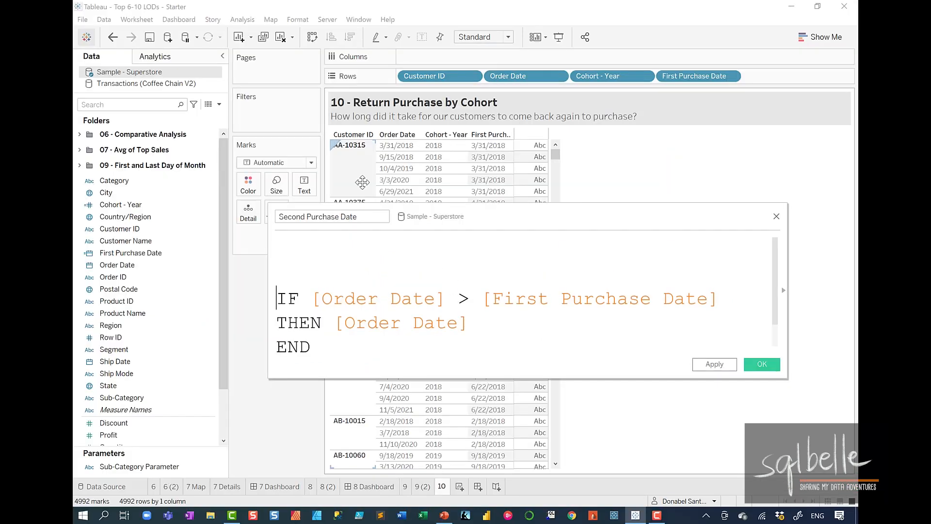
Insert {FIXED [Customer ID]: MIN( before the IF expression and indent the IF, THEN and END lines.
key(Up)
key(Up)
text({FIXED)
drag(453, 78, 459, 244)
text(:)
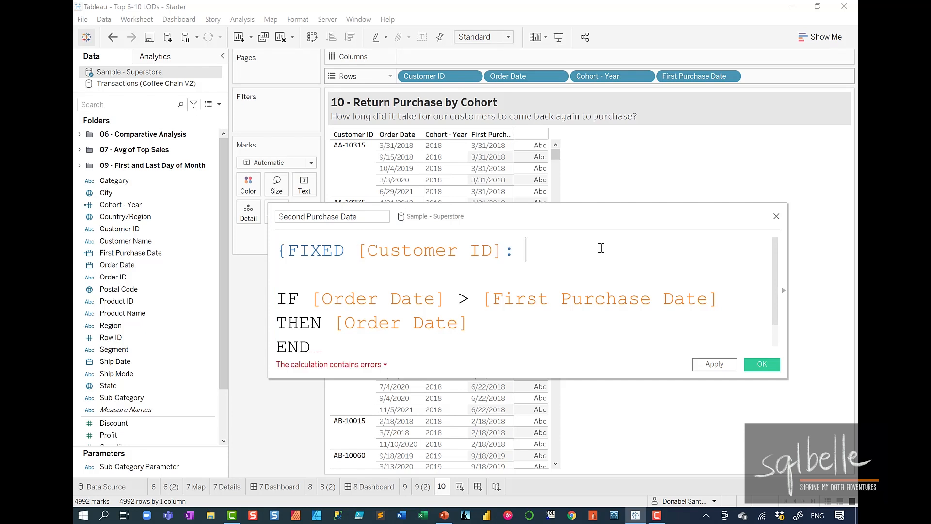
text(MIN()
key(shift+Down)
key(shift+Down)
key(shift+Down)
key(shift+Down)
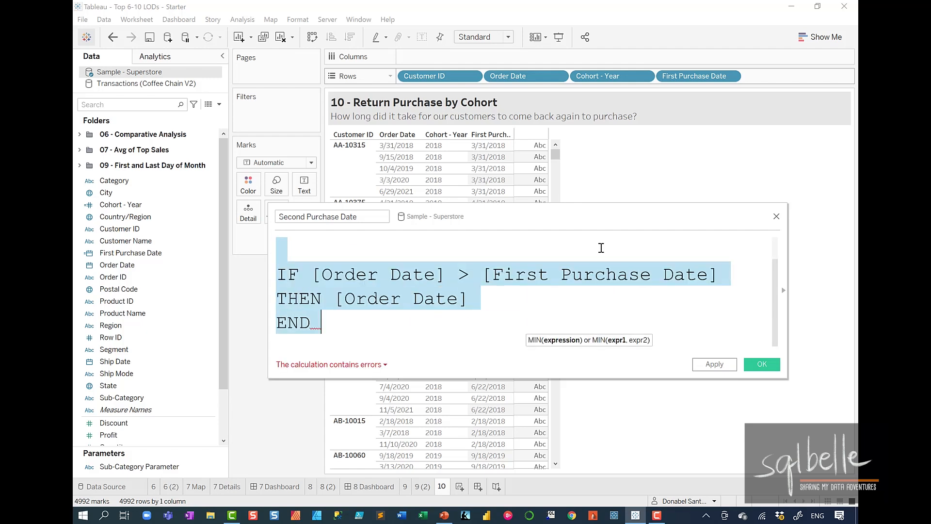
key(Tab)
Close the MIN and FIXED expressions with ) and }, put MIN and its parentheses on separate lines, and save the Second Purchase Date calculation.
drag(579, 204, 578, 85)
click(306, 150)
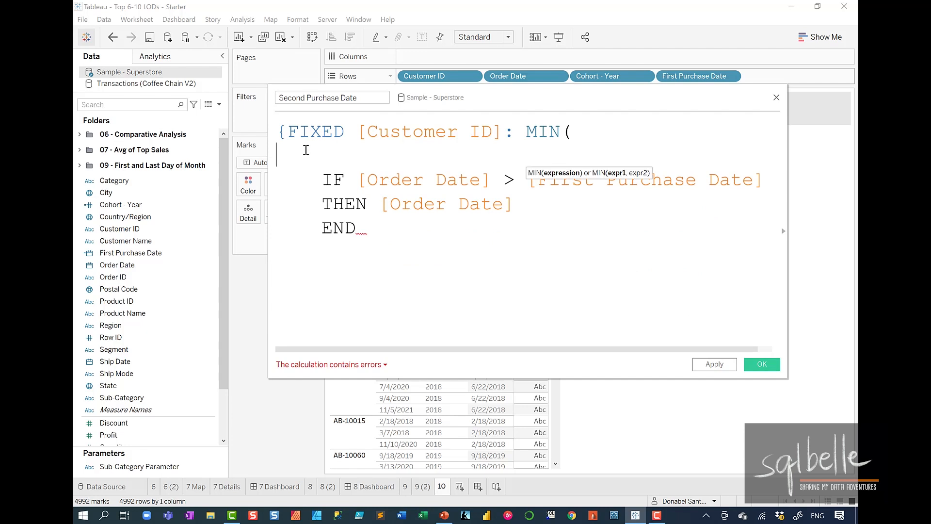
key(Delete)
click(377, 204)
key(Return)
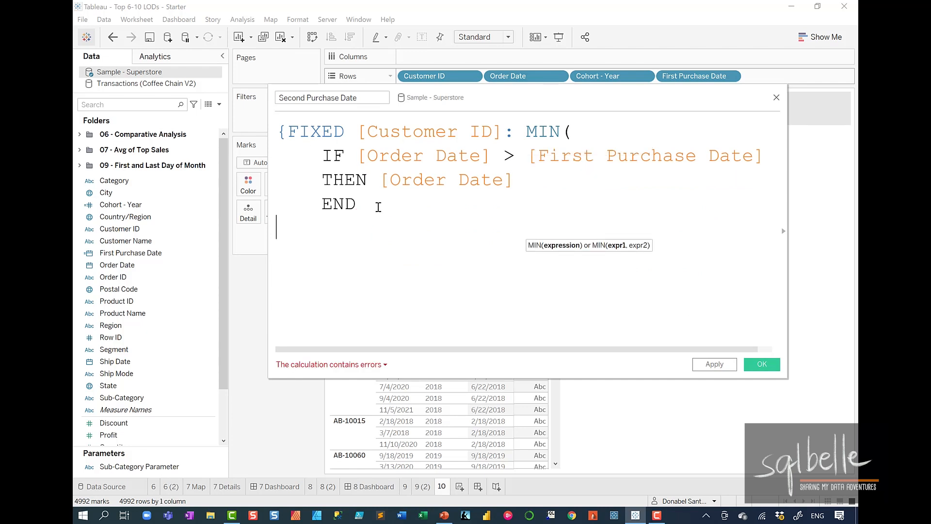
text())
click(526, 130)
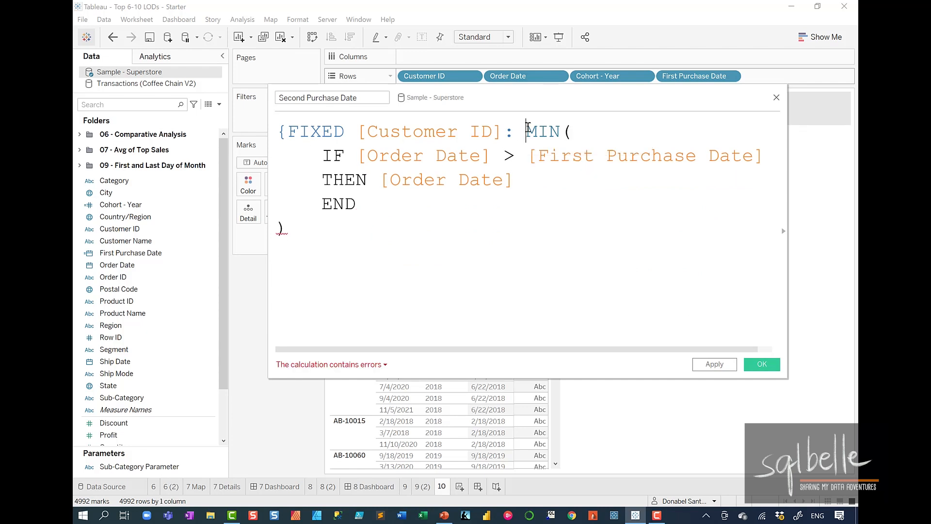
key(Return)
key(Down)
key(Down)
key(Down)
key(Down)
key(Left)
click(346, 151)
key(Return)
click(347, 268)
key(Return)
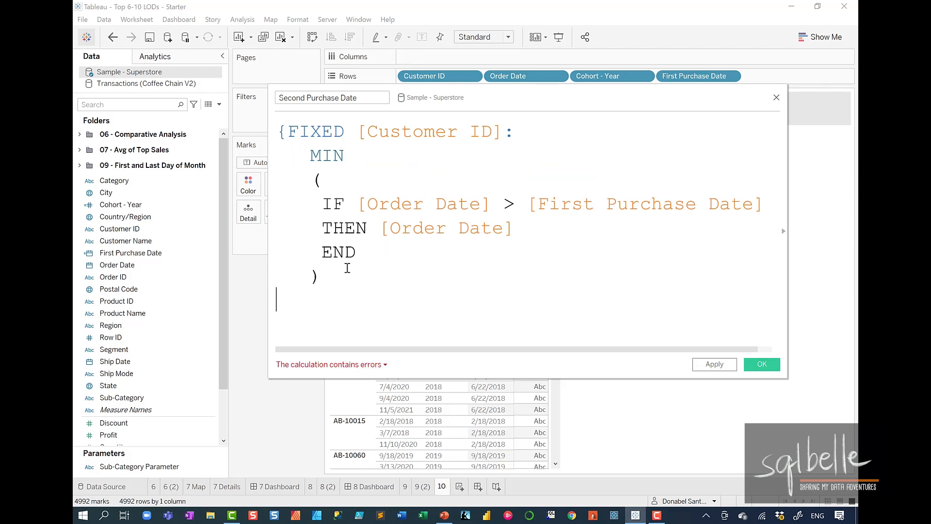
text(})
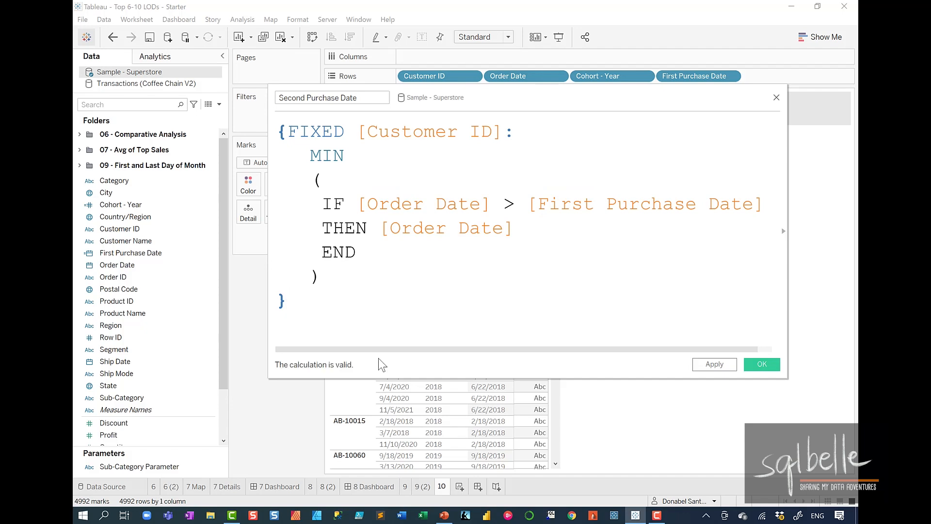
click(764, 365)
Add Second Purchase Date to the rows after First Purchase Date as a discrete date.
drag(162, 347, 837, 83)
click(451, 152)
click(486, 392)
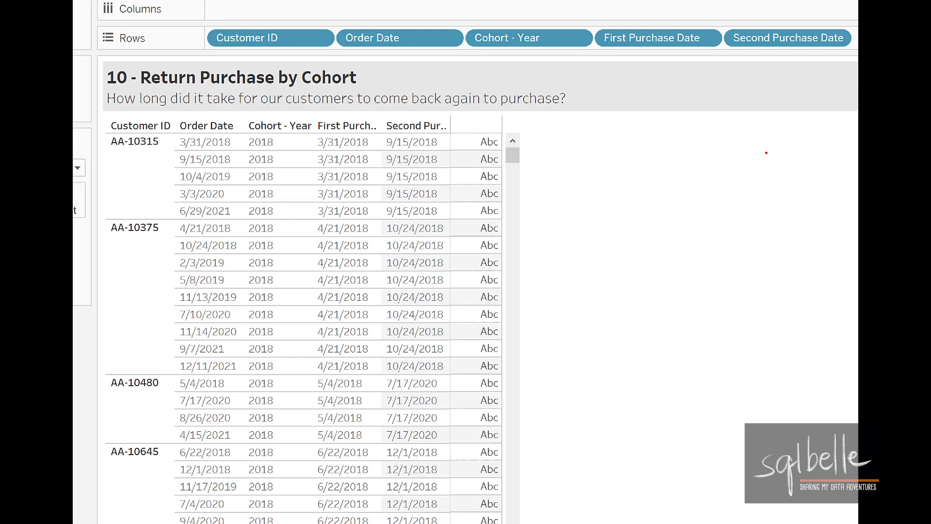
mouse_move(267, 131)
mouse_down()
mouse_move(262, 153)
mouse_move(277, 140)
mouse_up()
mouse_move(364, 130)
mouse_down()
mouse_move(341, 128)
mouse_move(376, 143)
mouse_move(324, 111)
mouse_move(217, 130)
mouse_move(231, 128)
mouse_up()
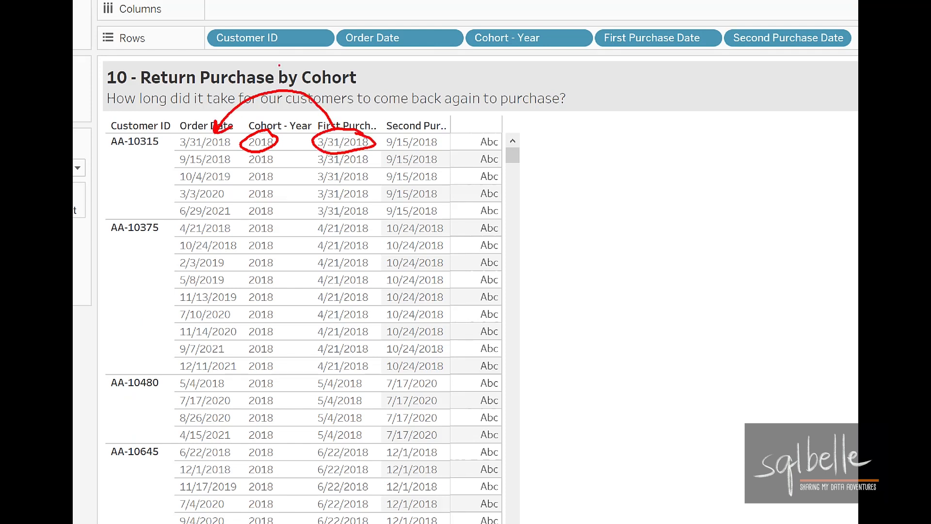
mouse_move(445, 112)
mouse_down()
mouse_move(439, 130)
mouse_move(447, 108)
mouse_up()
drag(170, 172, 241, 157)
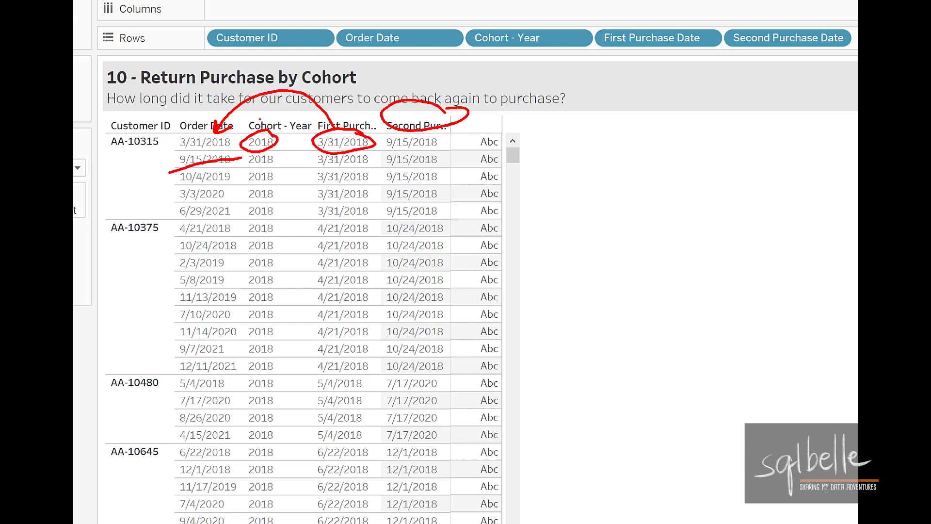
mouse_move(312, 169)
mouse_down()
mouse_move(320, 186)
mouse_move(305, 190)
mouse_move(383, 190)
mouse_move(305, 170)
mouse_up()
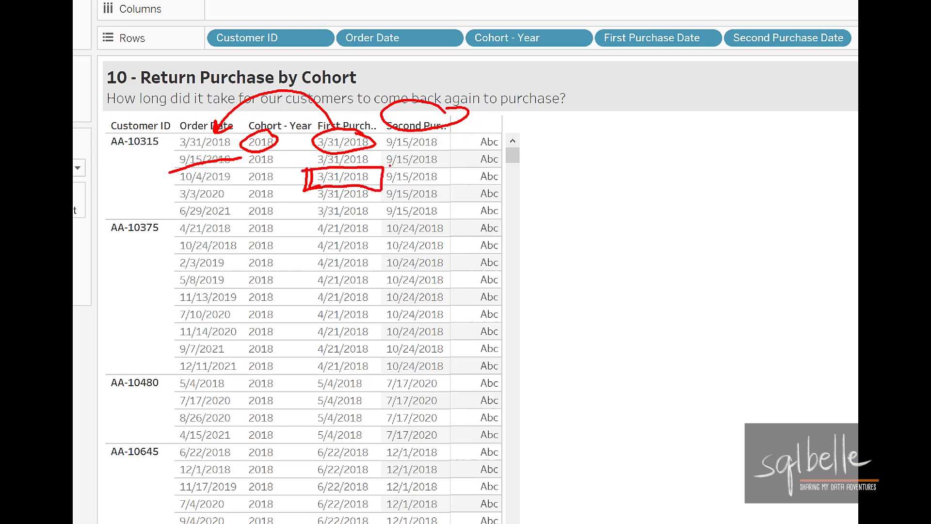
drag(308, 206, 439, 208)
mouse_move(543, 176)
mouse_down()
mouse_move(537, 215)
mouse_move(591, 214)
mouse_move(602, 181)
mouse_up()
mouse_move(600, 176)
mouse_down()
mouse_move(601, 215)
mouse_move(620, 176)
mouse_up()
drag(642, 168, 648, 208)
drag(684, 167, 685, 208)
drag(687, 174, 738, 162)
drag(713, 189, 735, 178)
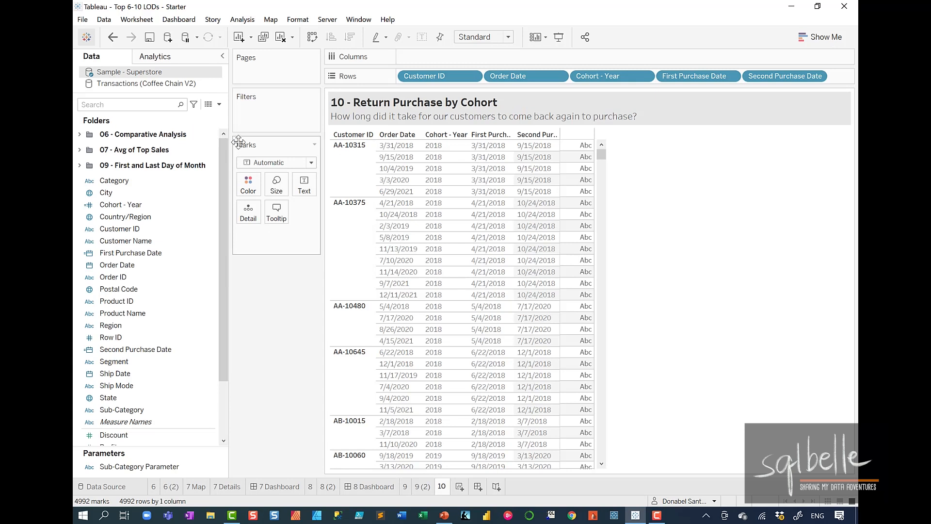
Start a new calculated field named # months between purchase.
click(220, 104)
click(213, 115)
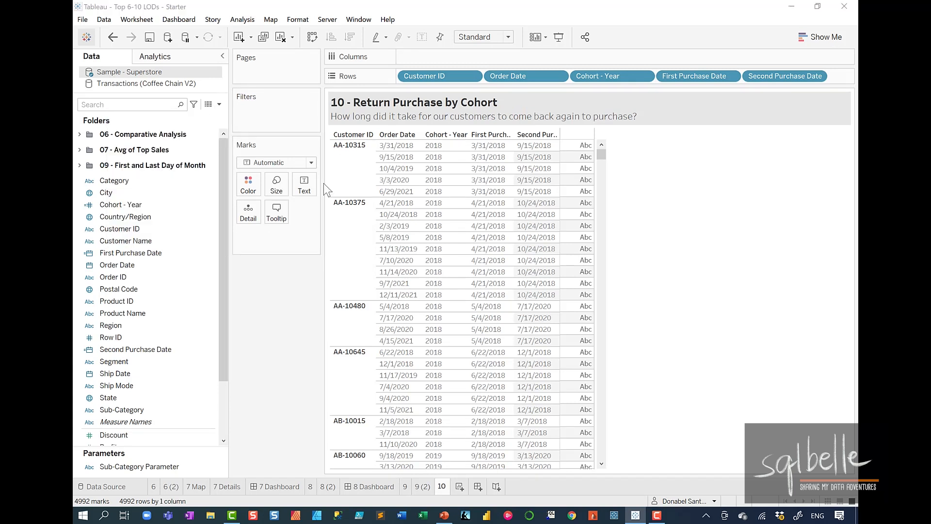
text(# m)
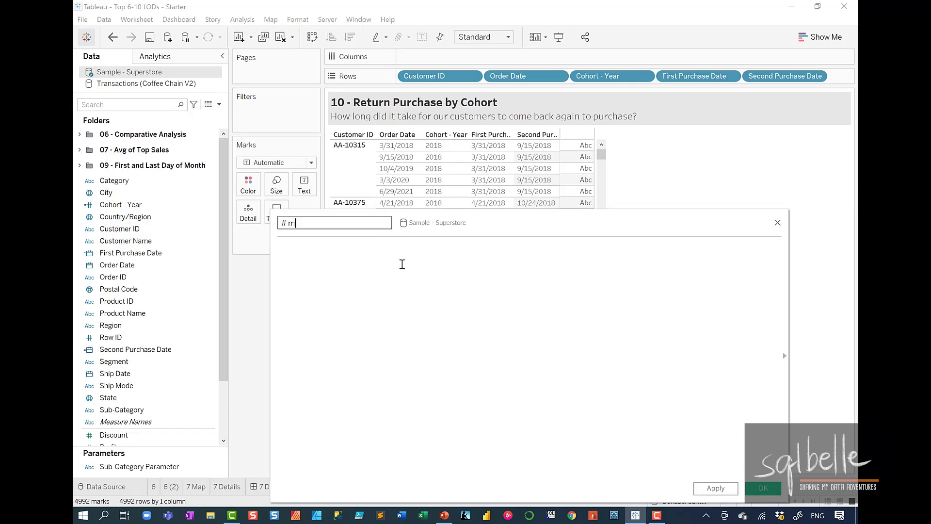
text(onths between purchase)
click(402, 264)
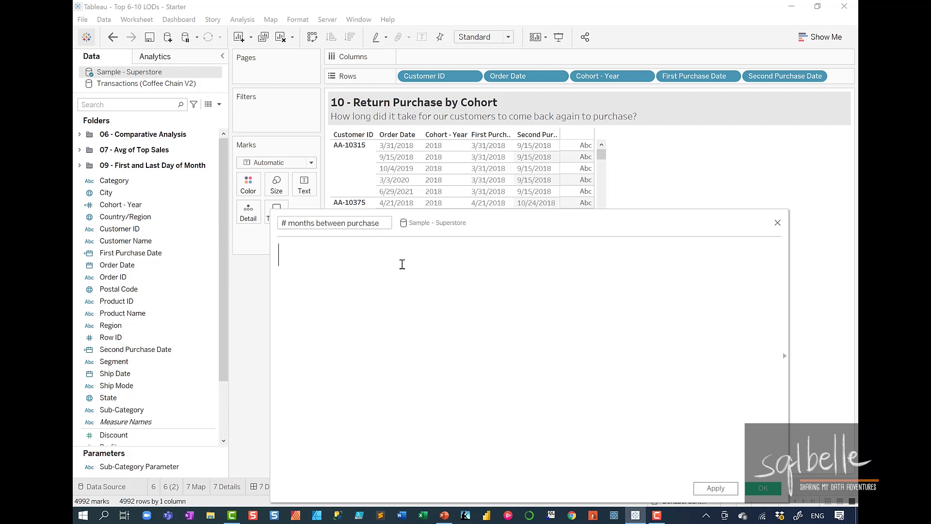
Define # months between purchase as DATEDIFF('month', [First Purchase Date], [Second Purchase Date]) and save the calculation.
text(DATEDIFF)
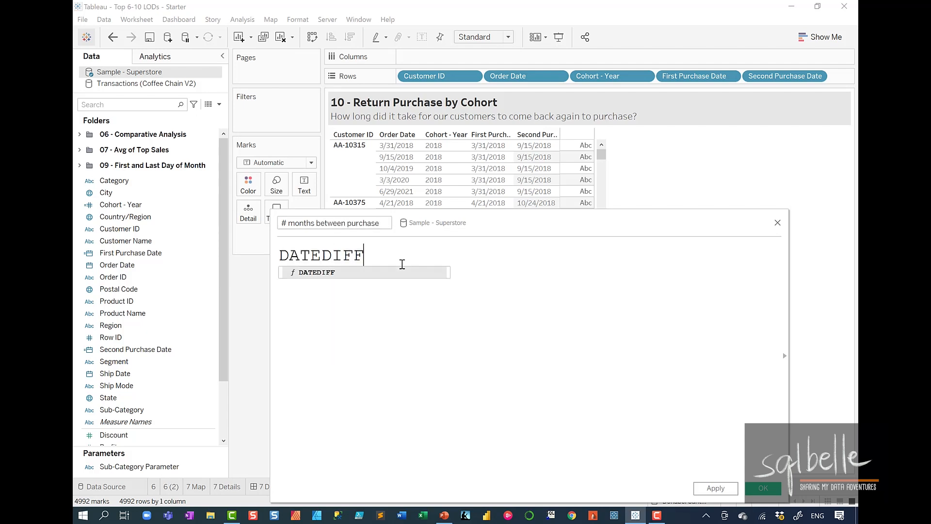
text(('month',)
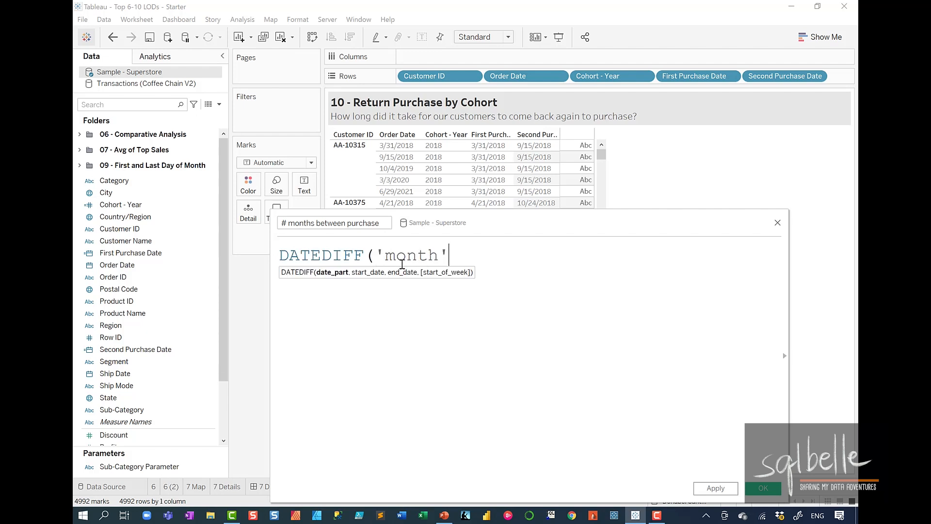
drag(697, 77, 512, 256)
text(,)
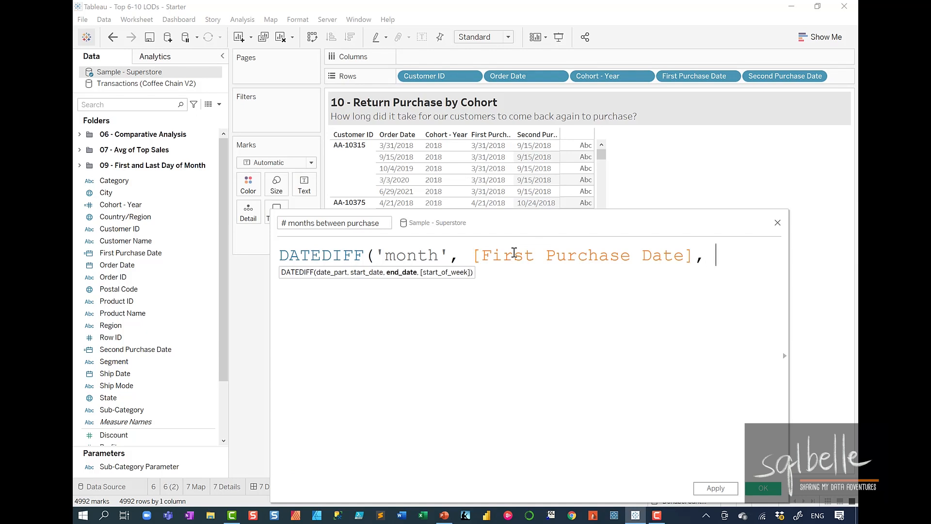
drag(786, 76, 723, 254)
text())
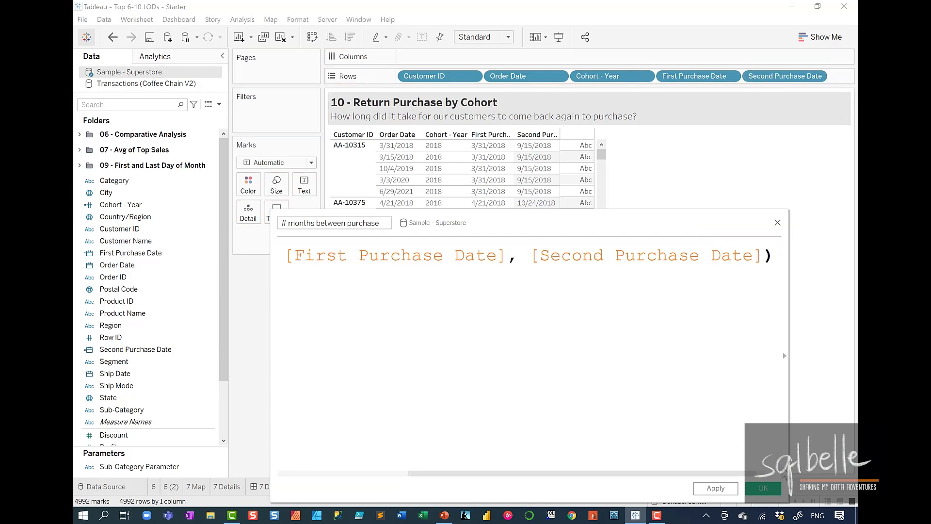
click(716, 489)
click(763, 488)
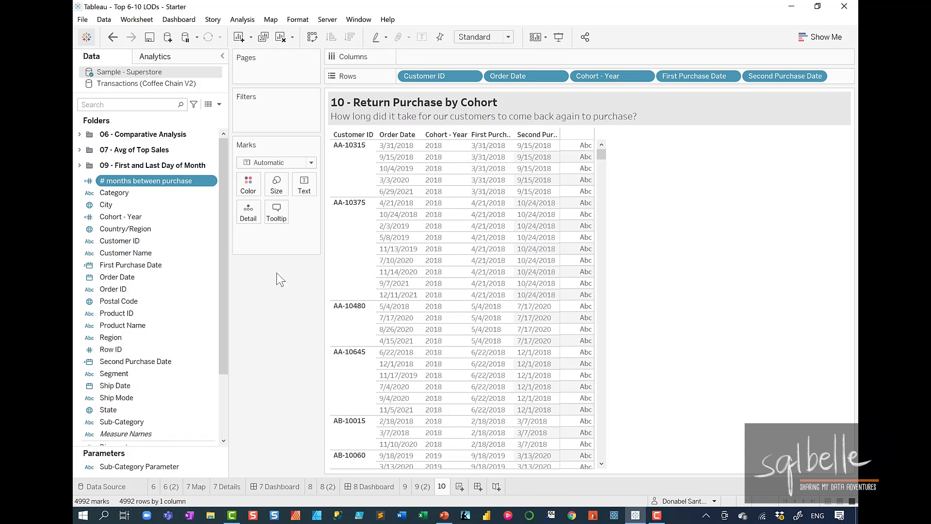
Add # months between purchase to the rows after Second Purchase Date.
drag(152, 180, 801, 77)
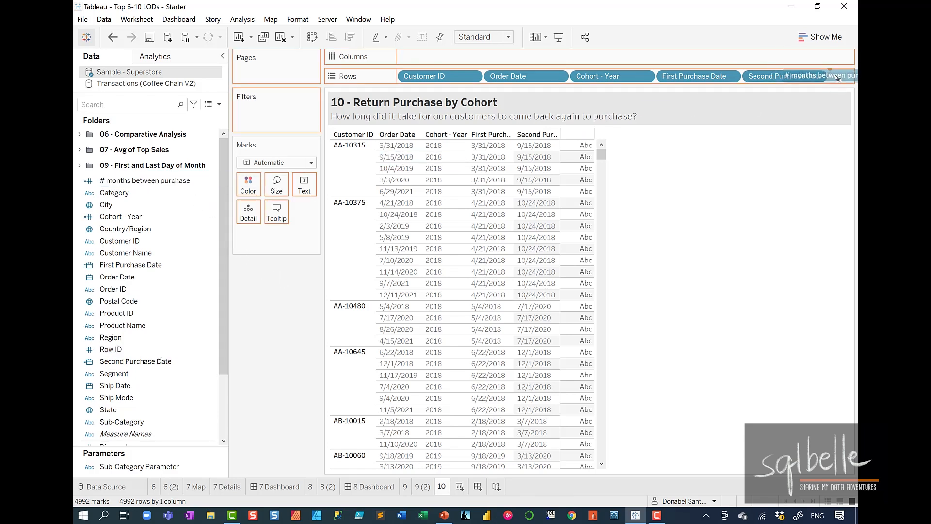
mouse_move(357, 143)
mouse_down()
mouse_move(473, 85)
mouse_move(555, 150)
mouse_move(565, 135)
mouse_up()
mouse_move(362, 194)
mouse_down()
mouse_move(324, 221)
mouse_move(371, 195)
mouse_move(561, 223)
mouse_up()
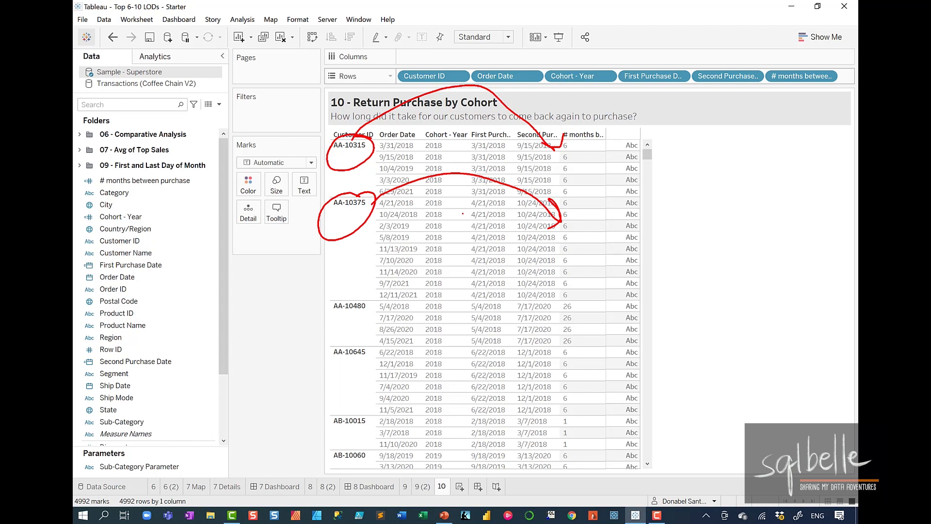
mouse_move(369, 283)
mouse_down()
mouse_move(339, 336)
mouse_move(377, 290)
mouse_up()
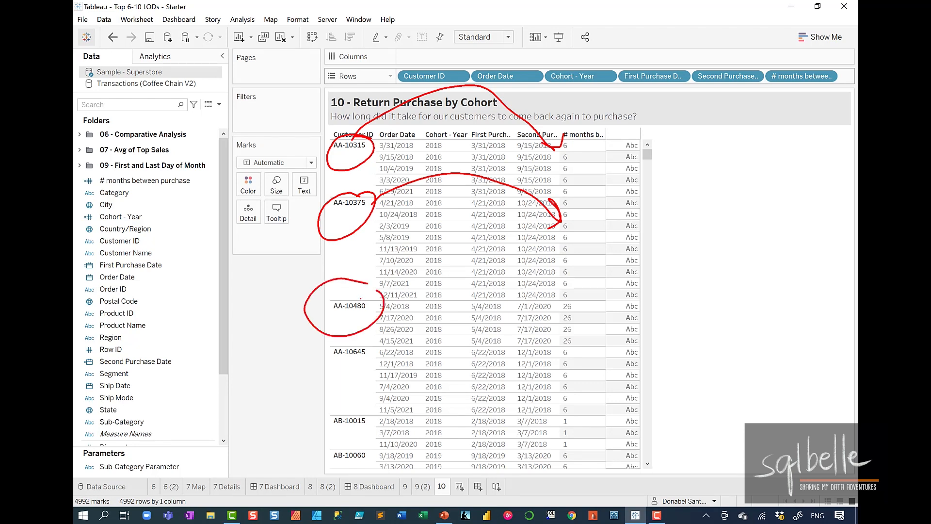
mouse_move(379, 279)
mouse_down()
mouse_move(556, 289)
mouse_move(565, 303)
mouse_move(567, 292)
mouse_up()
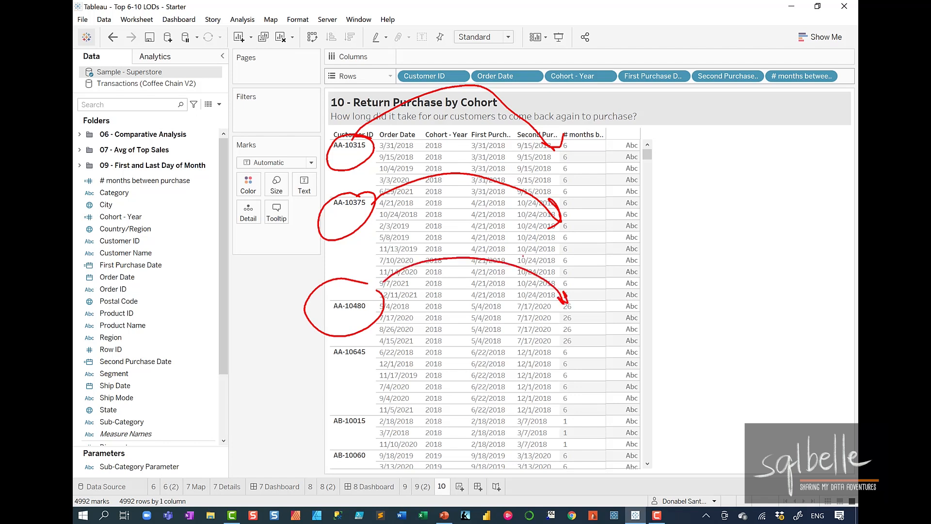
key(e)
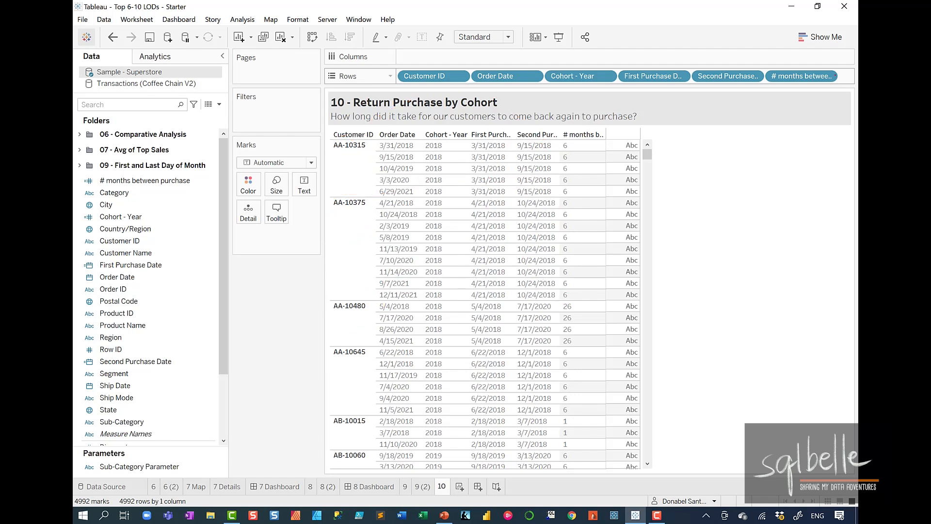
mouse_move(112, 171)
mouse_down()
mouse_move(82, 180)
mouse_move(131, 166)
mouse_up()
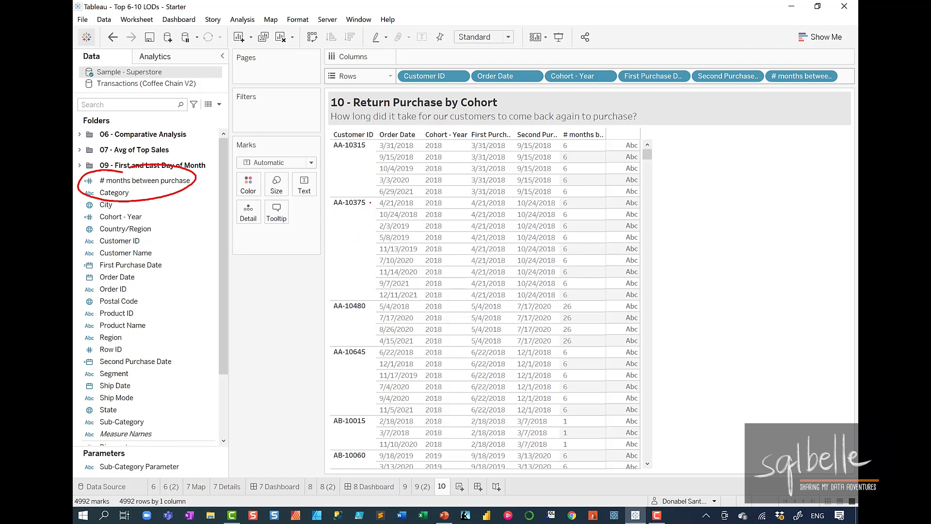
drag(359, 212, 323, 250)
drag(394, 214, 399, 235)
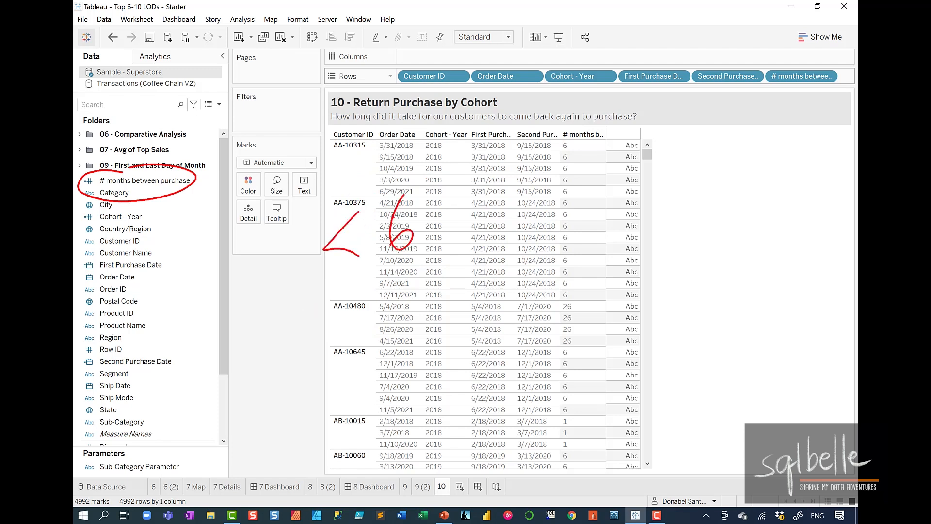
mouse_move(541, 191)
mouse_down()
mouse_move(517, 222)
mouse_move(576, 212)
mouse_move(584, 239)
mouse_up()
drag(607, 203, 640, 229)
drag(701, 195, 703, 236)
mouse_move(715, 201)
mouse_down()
mouse_move(748, 226)
mouse_move(779, 207)
mouse_up()
drag(787, 195, 827, 250)
mouse_move(711, 302)
mouse_down()
mouse_move(743, 330)
mouse_move(768, 306)
mouse_move(750, 308)
mouse_up()
drag(768, 282, 767, 334)
drag(780, 306, 805, 304)
drag(792, 283, 790, 348)
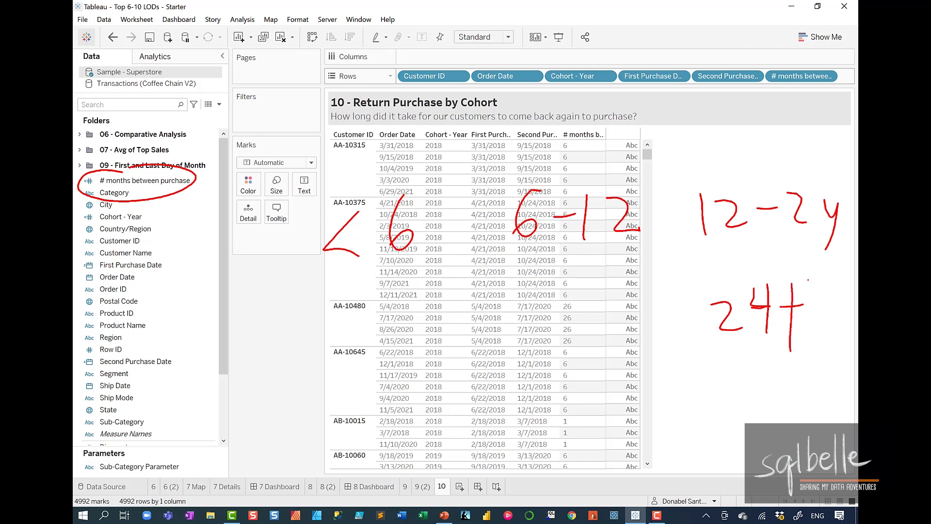
Create a group from # months between purchase and combine the values 0 to 5 as "< 6 months".
key(Escape)
click(176, 182)
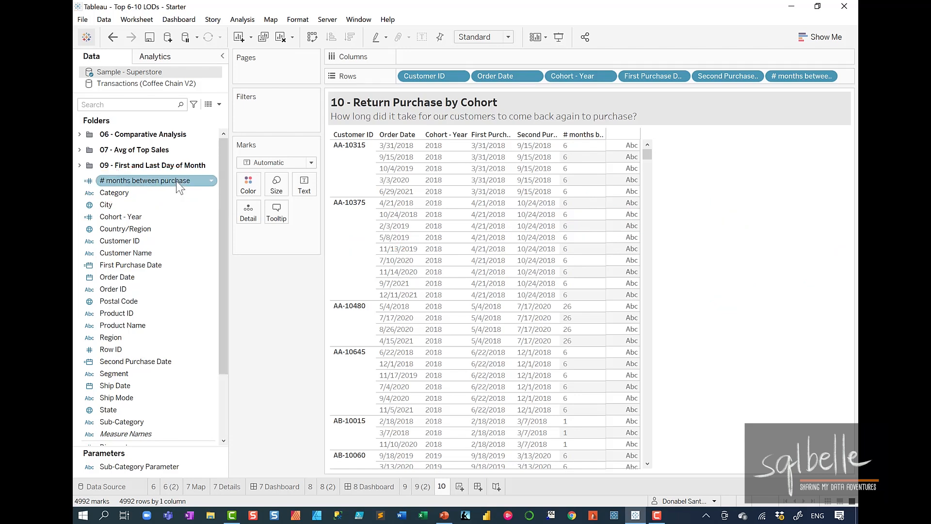
right_click(176, 181)
mouse_move(212, 321)
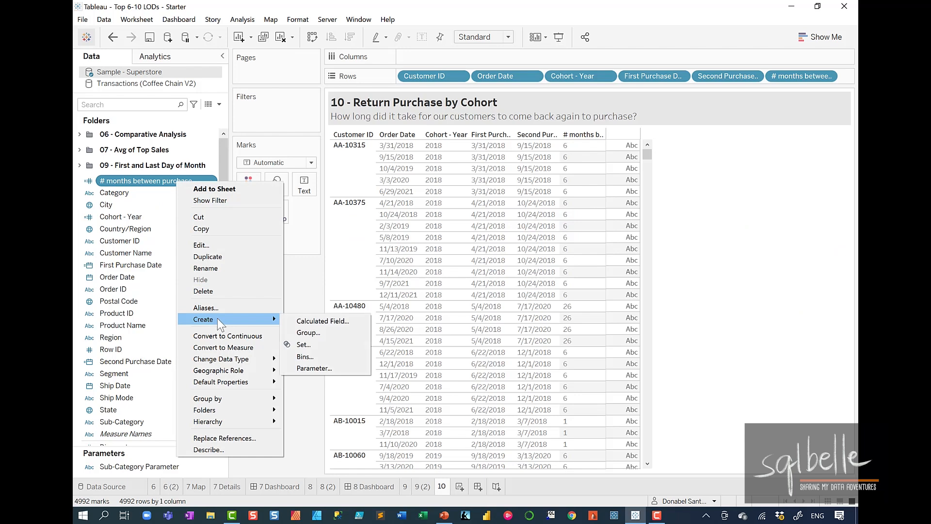
click(307, 332)
click(389, 197)
shift+click(382, 242)
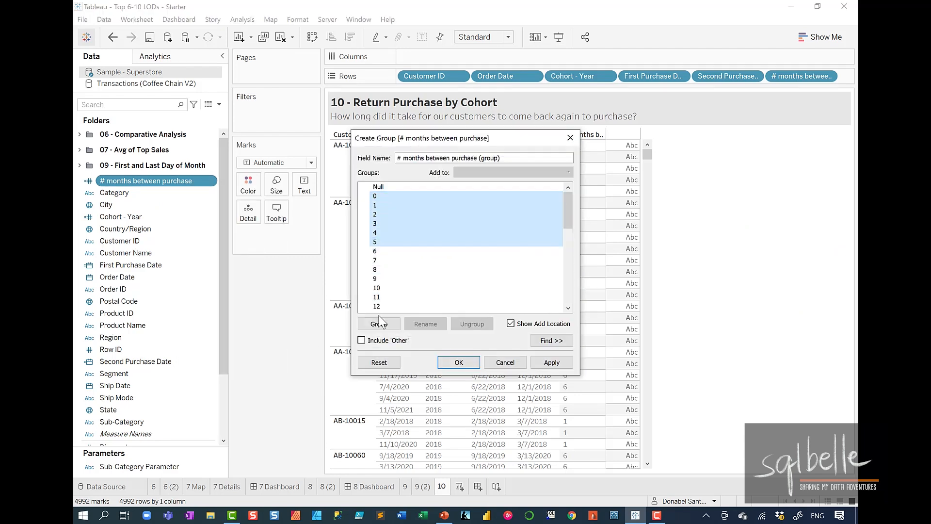
click(380, 325)
text(< 6 months)
key(Return)
Group the values 6 to 12 under the name "6-12 months".
scroll(429, 220, down, 2)
click(382, 224)
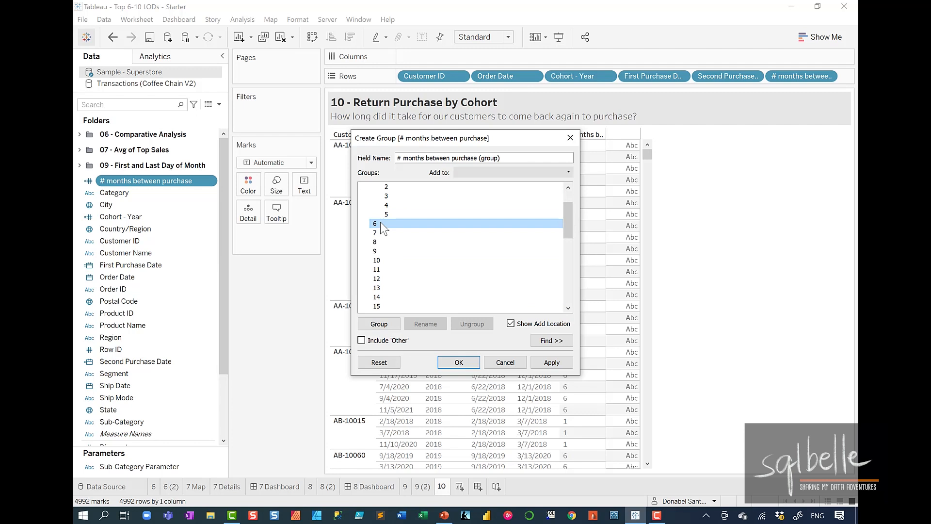
shift+click(386, 279)
click(386, 325)
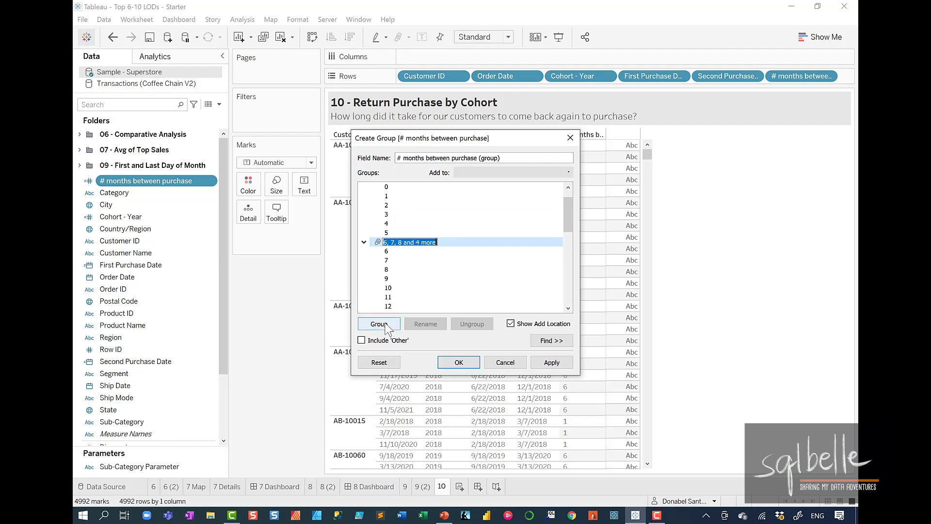
text(6-12 months)
key(Return)
Group the values 13 to 24 under the name "13-24 months".
drag(565, 220, 566, 248)
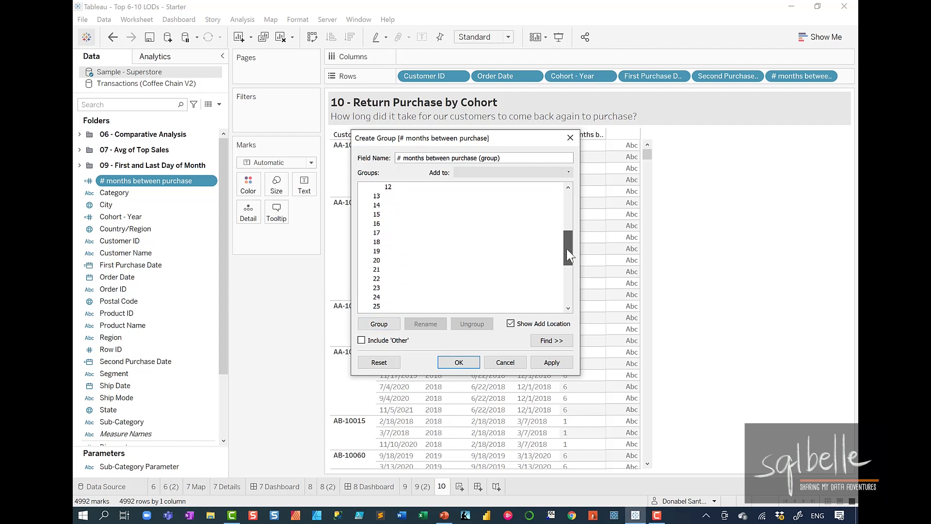
click(410, 194)
shift+click(390, 297)
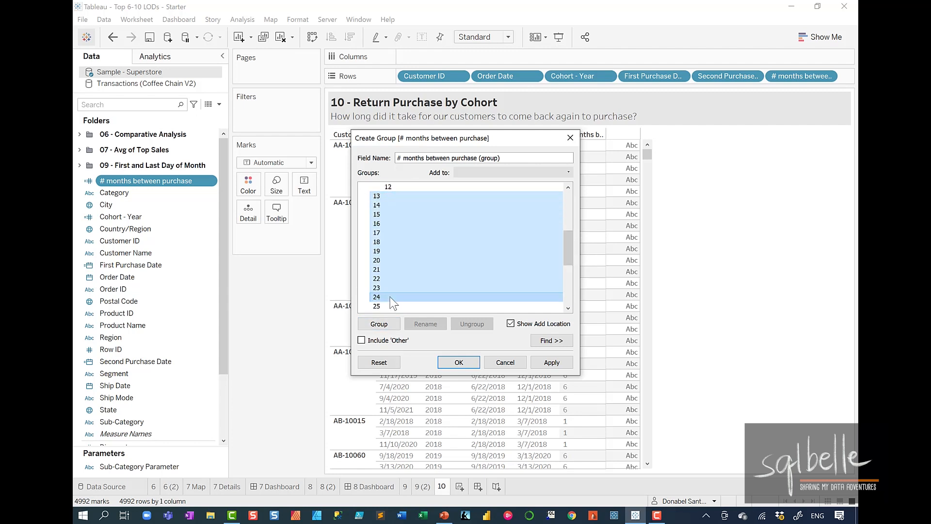
click(388, 322)
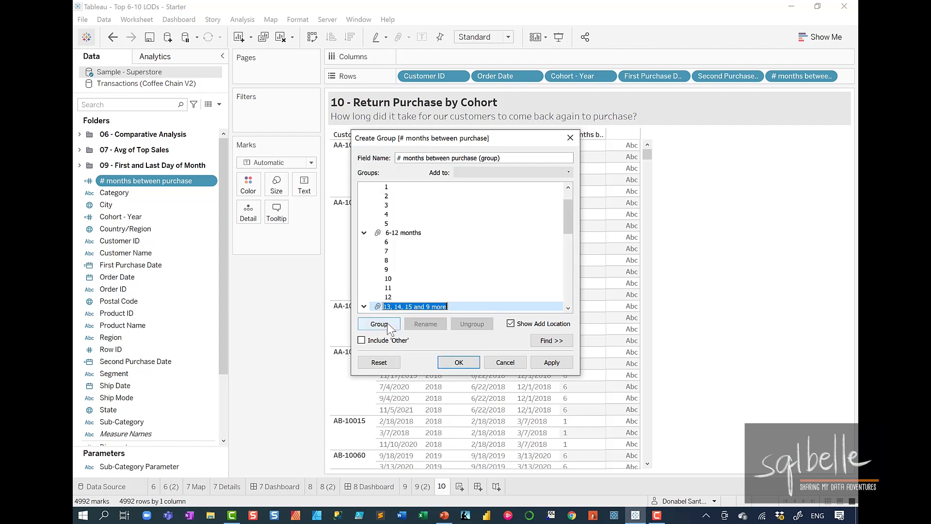
text(13-24 months)
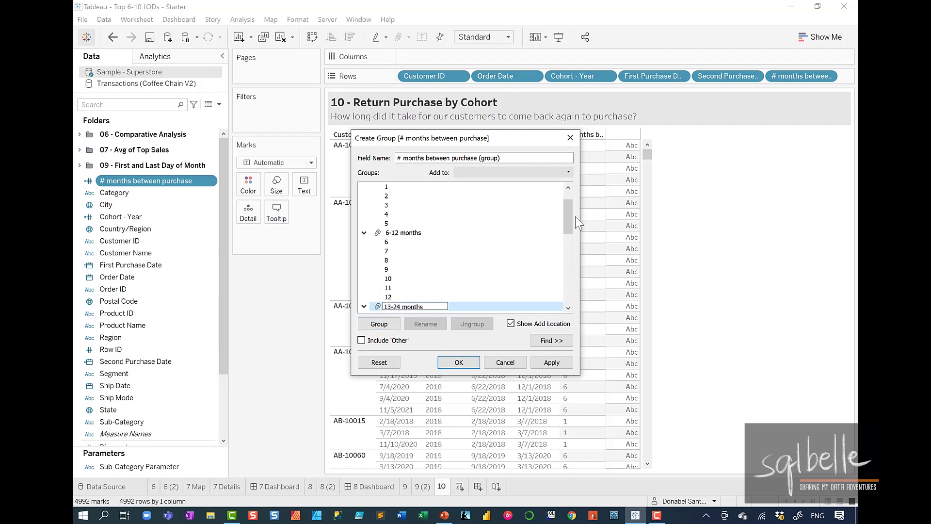
Group all values from 25 upward under the name "24+ months".
drag(568, 216, 569, 280)
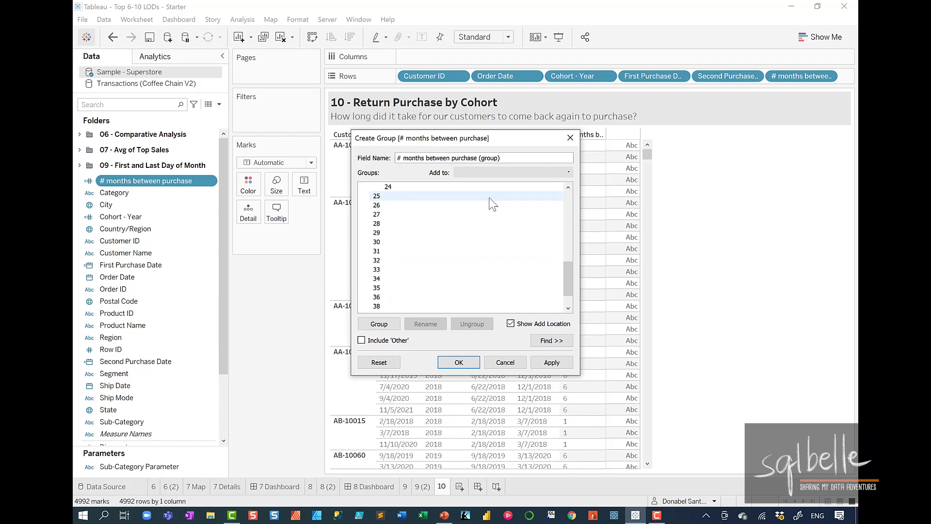
click(490, 198)
drag(569, 286, 571, 305)
shift+click(449, 307)
click(386, 322)
text(24+ months)
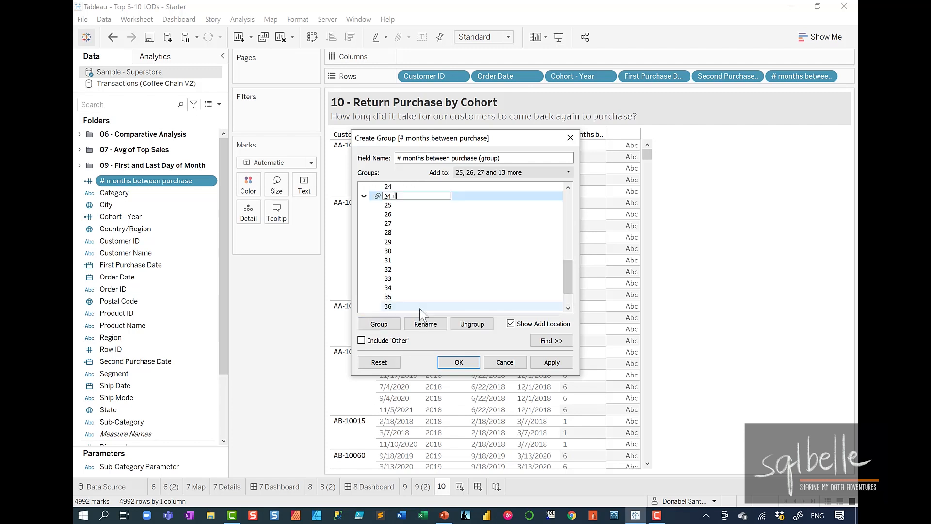
key(Return)
Group the Null value as "Lapsed" and save the # months between purchase group field.
drag(569, 275, 580, 176)
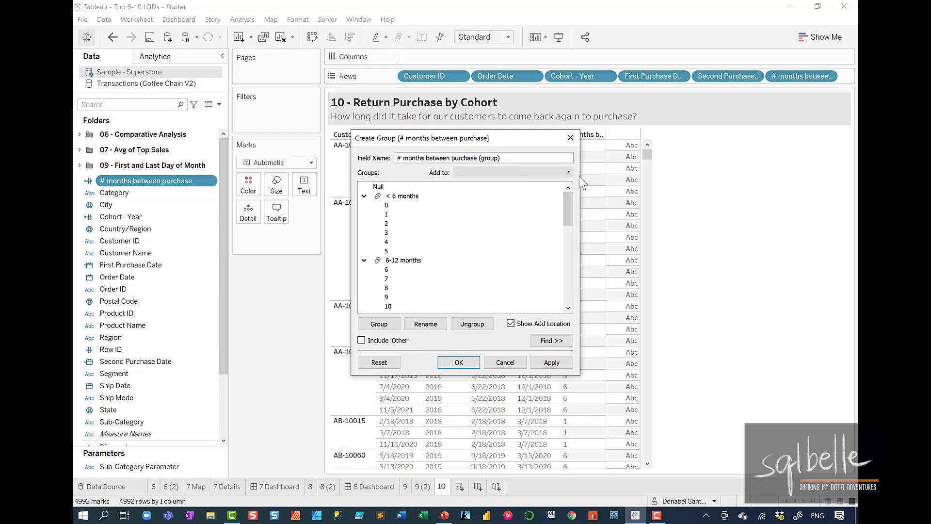
click(400, 186)
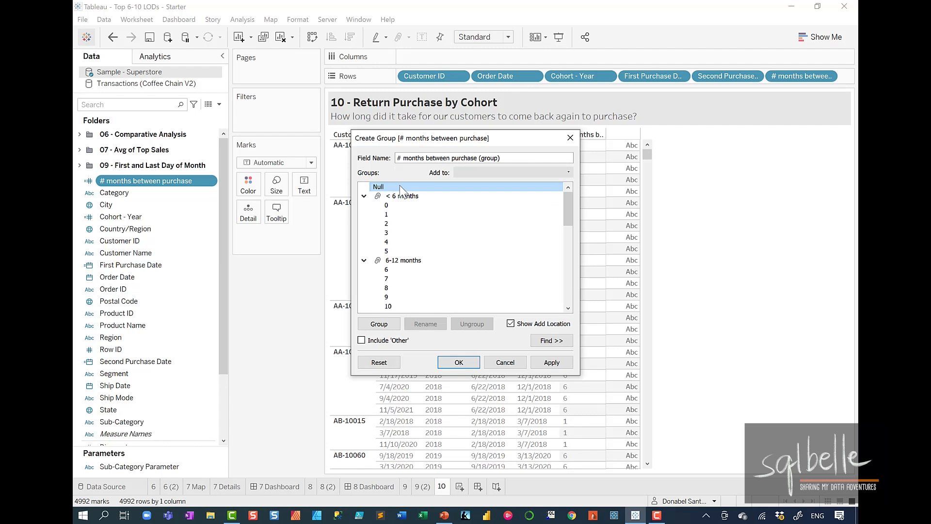
click(387, 326)
text(Lapsed)
key(Return)
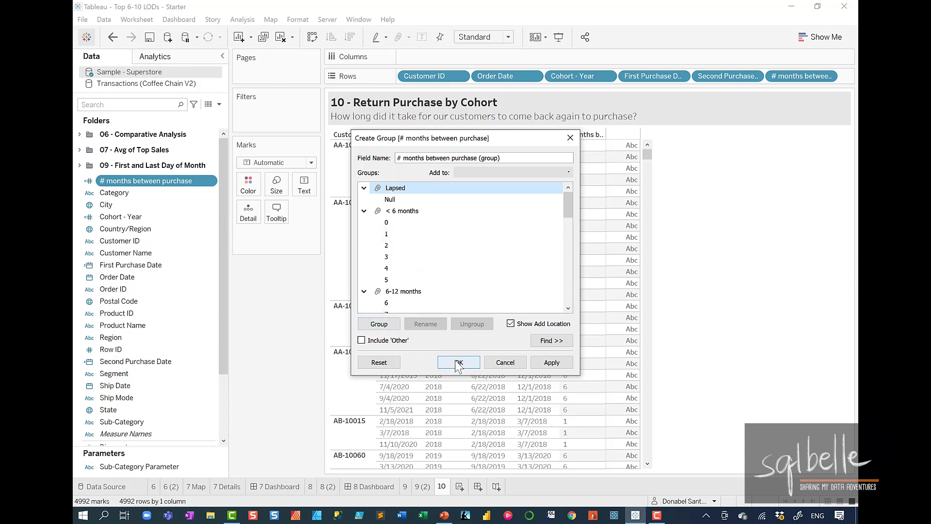
click(473, 360)
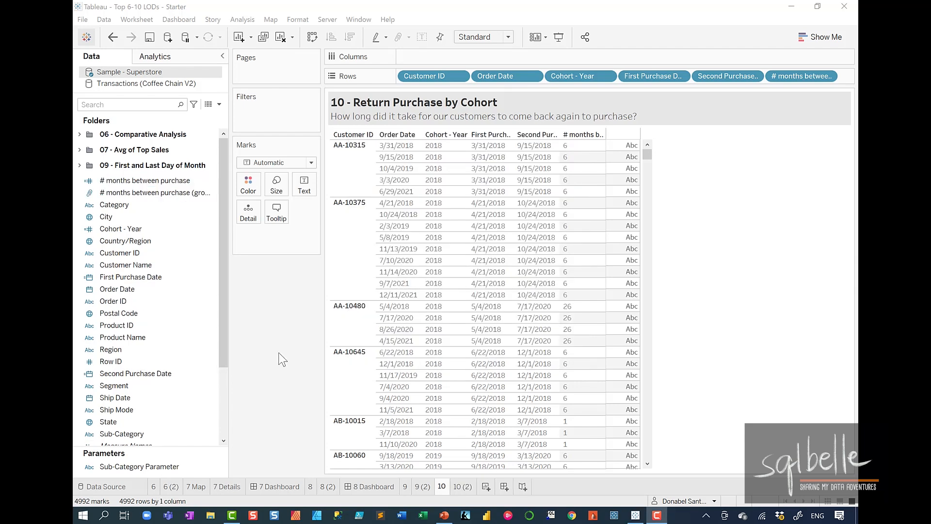
On sheet 10 (2), put Cohort - Year on rows and # months between purchase (group) on columns, with < 6 months first.
click(462, 487)
click(141, 229)
drag(141, 232, 451, 76)
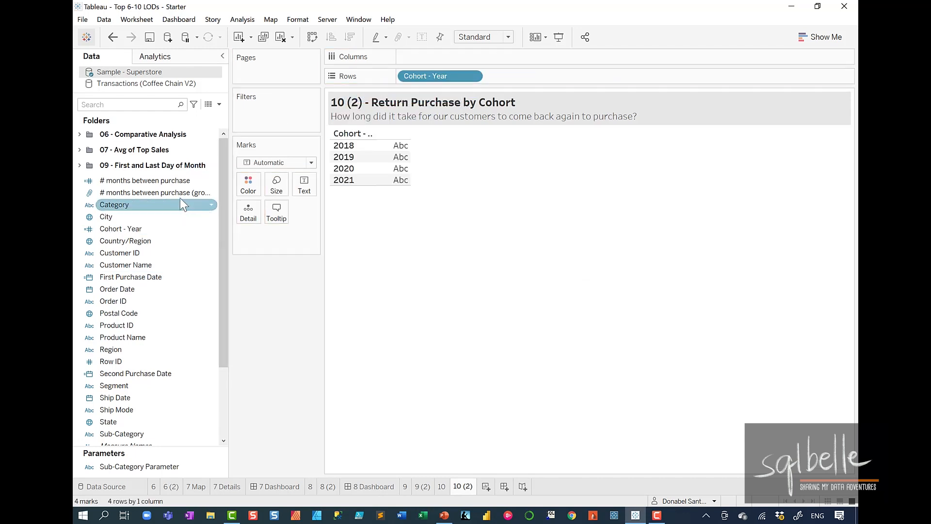
drag(178, 193, 491, 62)
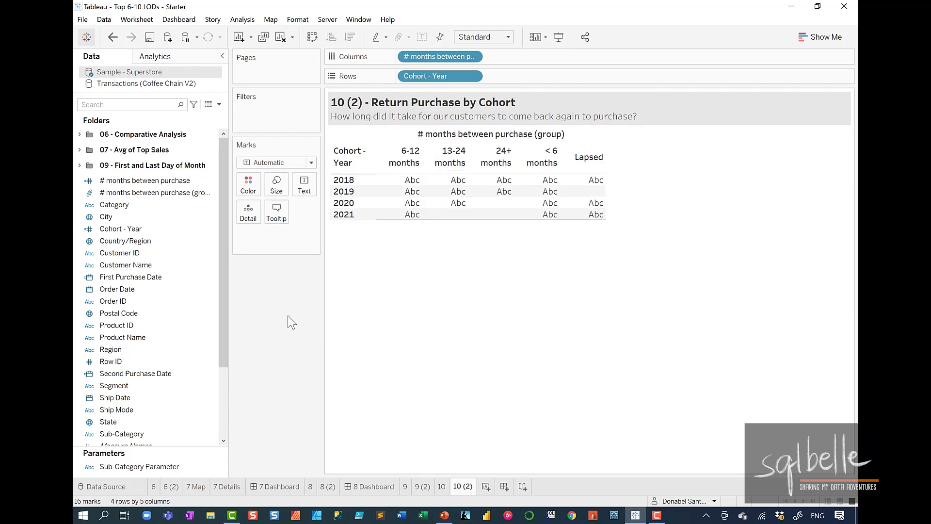
drag(542, 157, 384, 161)
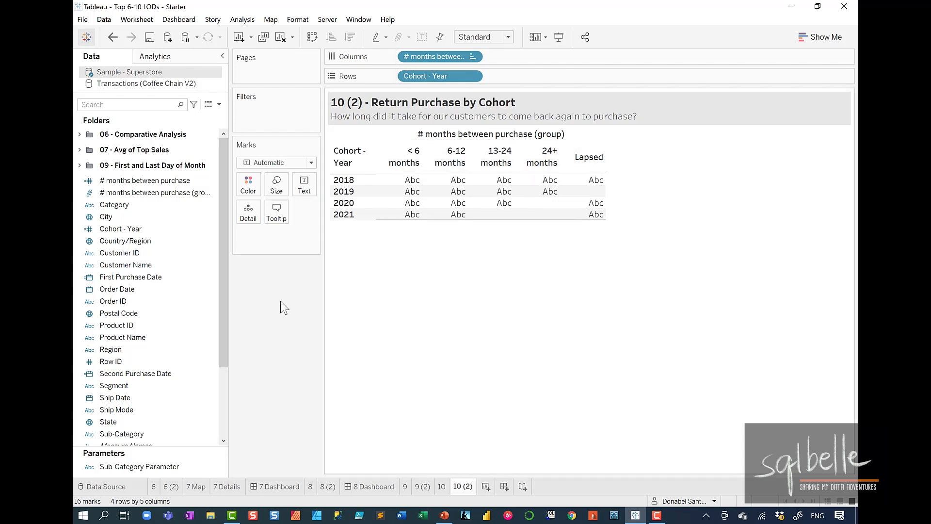
Fill the cohort table with the distinct count of Customer ID.
drag(146, 253, 493, 205)
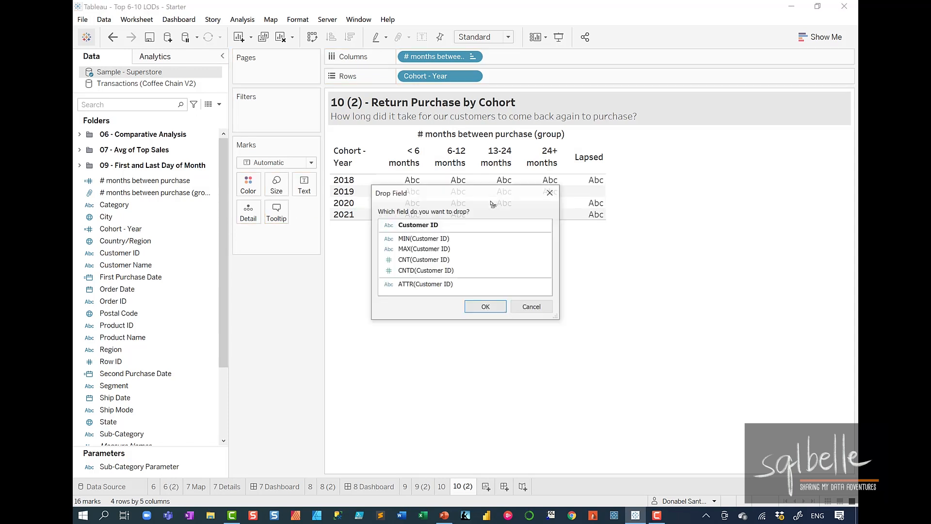
click(439, 271)
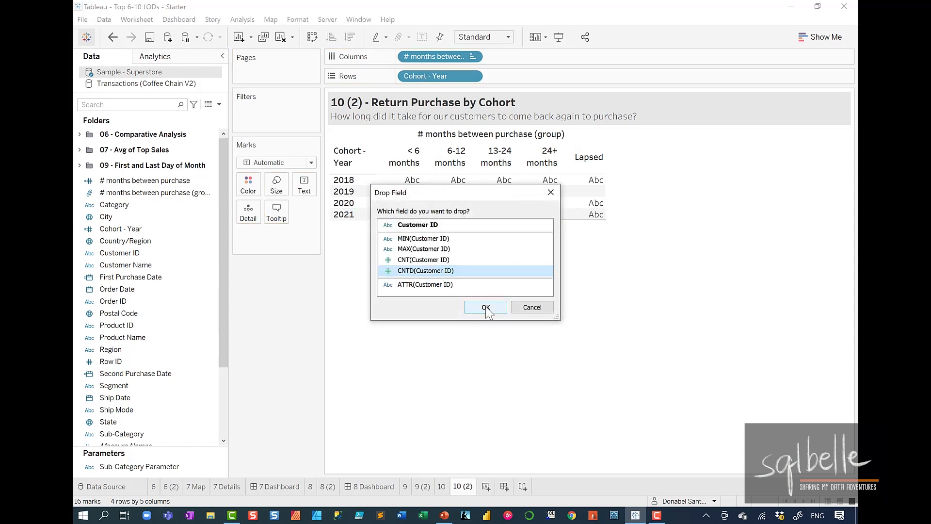
click(485, 307)
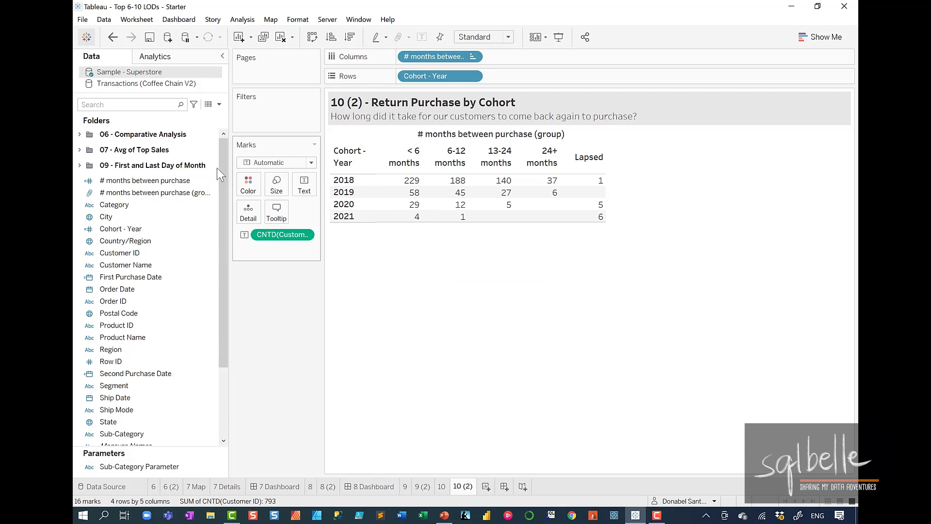
Add row and column grand totals to the cohort table, then return to the data fields.
click(188, 59)
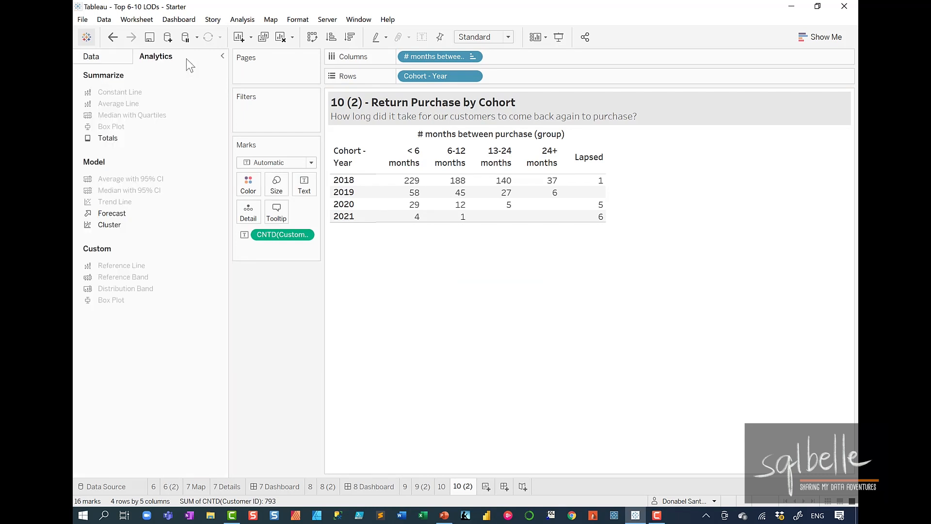
double_click(104, 137)
click(105, 57)
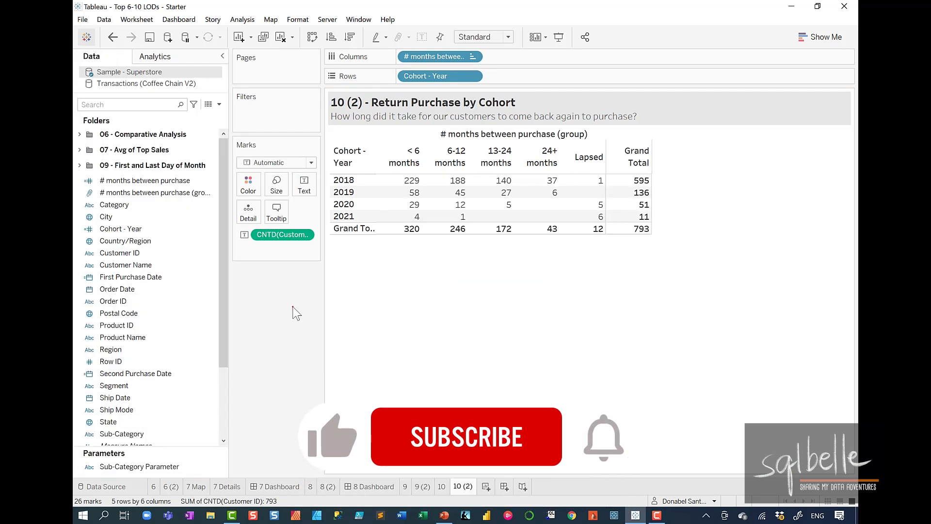
drag(355, 175, 363, 164)
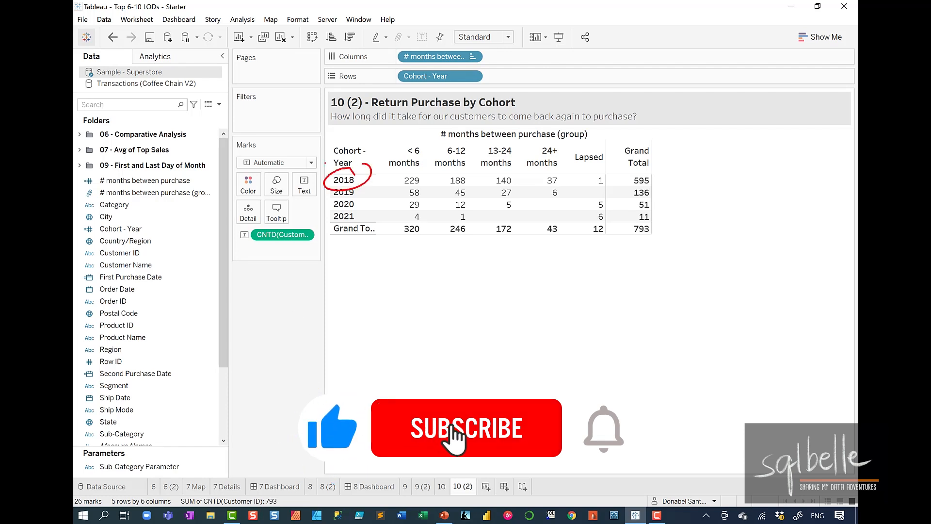
drag(606, 170, 617, 180)
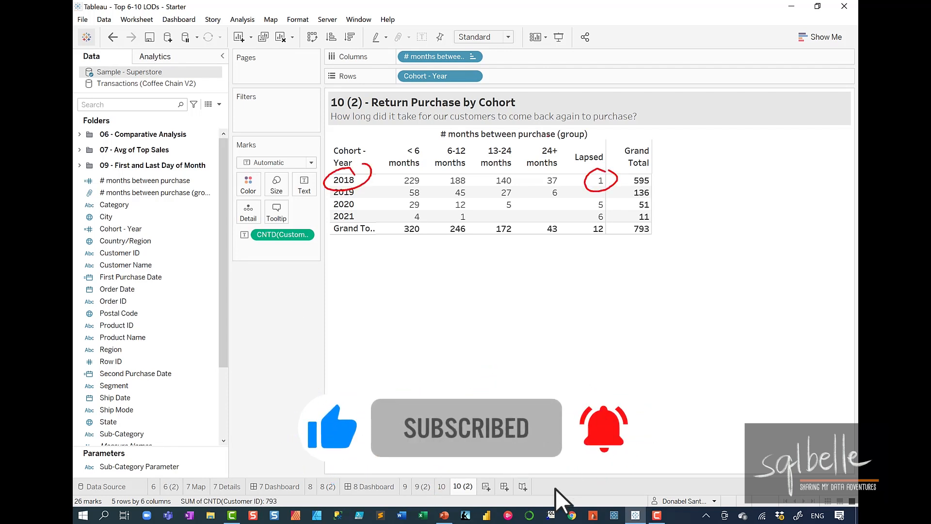
mouse_move(423, 133)
mouse_down()
mouse_move(390, 189)
mouse_move(428, 131)
mouse_up()
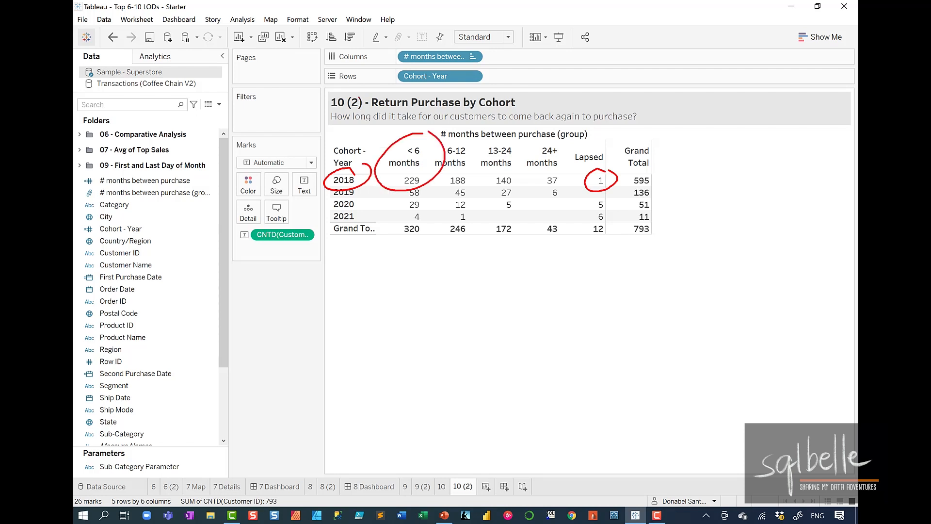
mouse_move(361, 209)
mouse_down()
mouse_move(330, 208)
mouse_move(364, 222)
mouse_up()
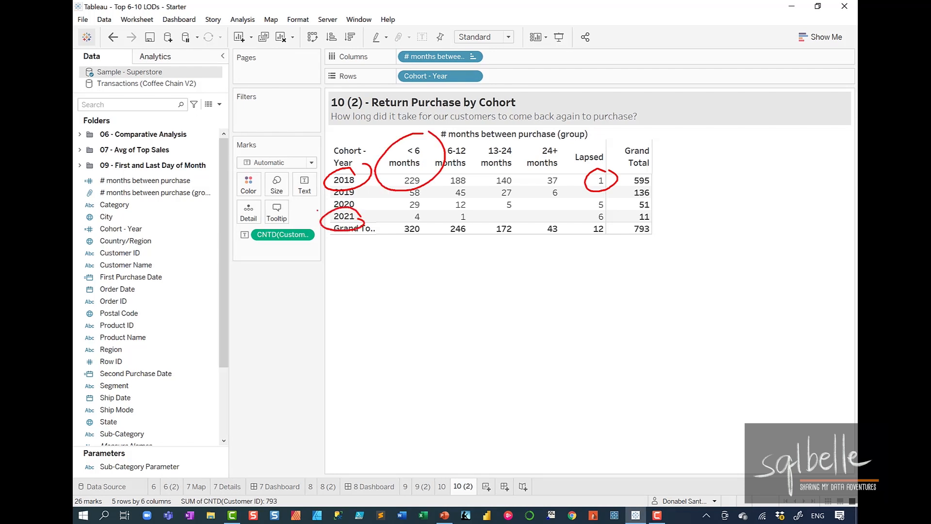
mouse_move(610, 211)
mouse_down()
mouse_move(588, 212)
mouse_move(610, 219)
mouse_up()
key(Escape)
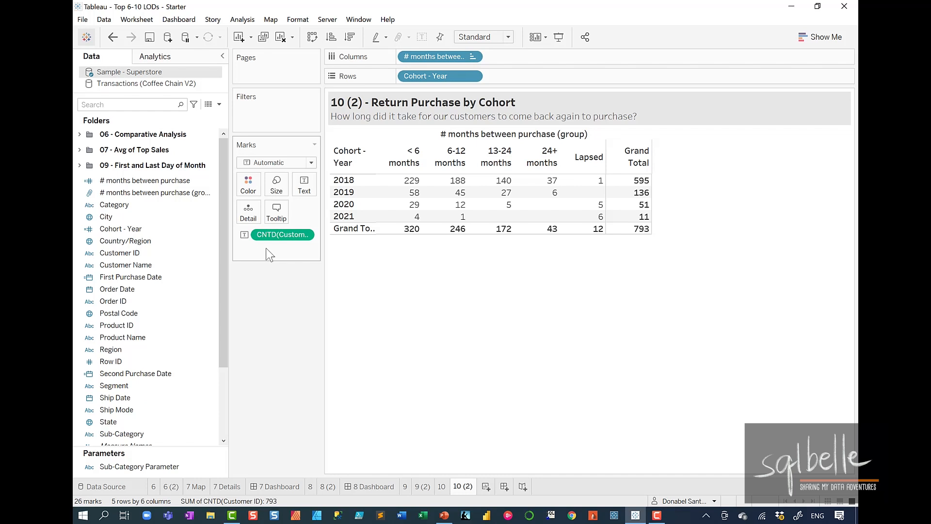
Apply the Percent of Total quick table calculation to the distinct count of Customer ID.
click(305, 236)
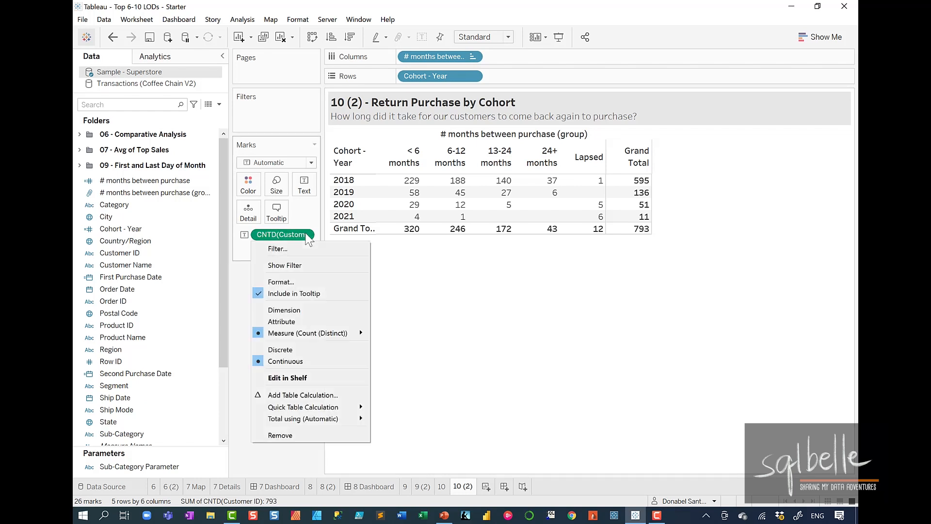
mouse_move(303, 410)
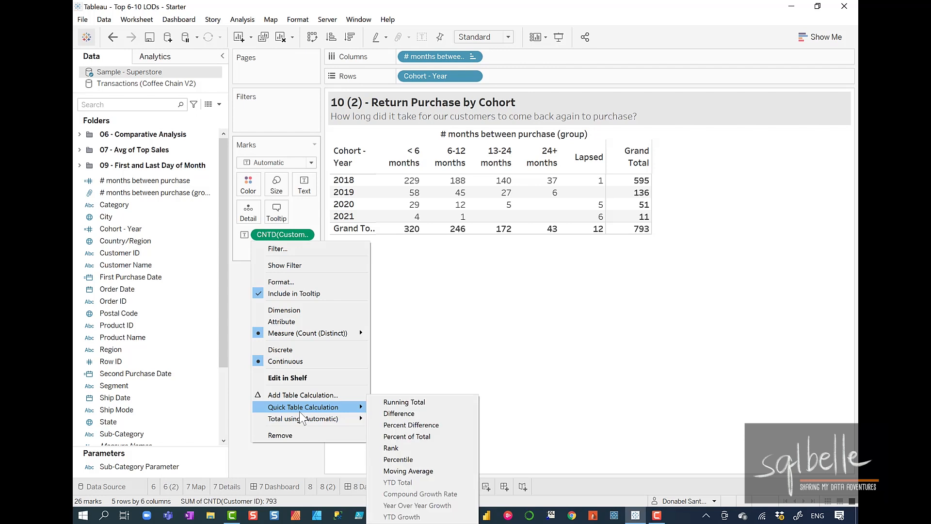
click(400, 435)
Format the percent-of-total values as percentages with zero decimal places and close the formatting settings.
click(306, 234)
click(286, 279)
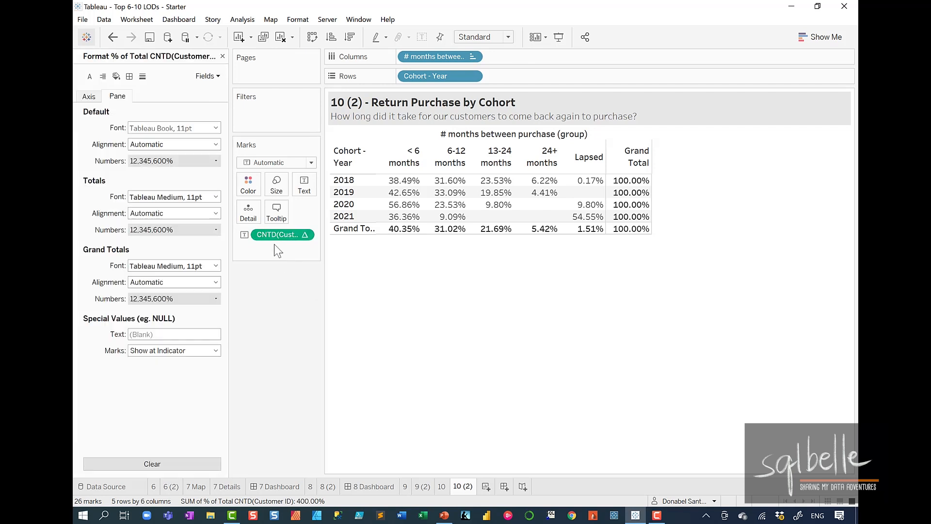
click(181, 161)
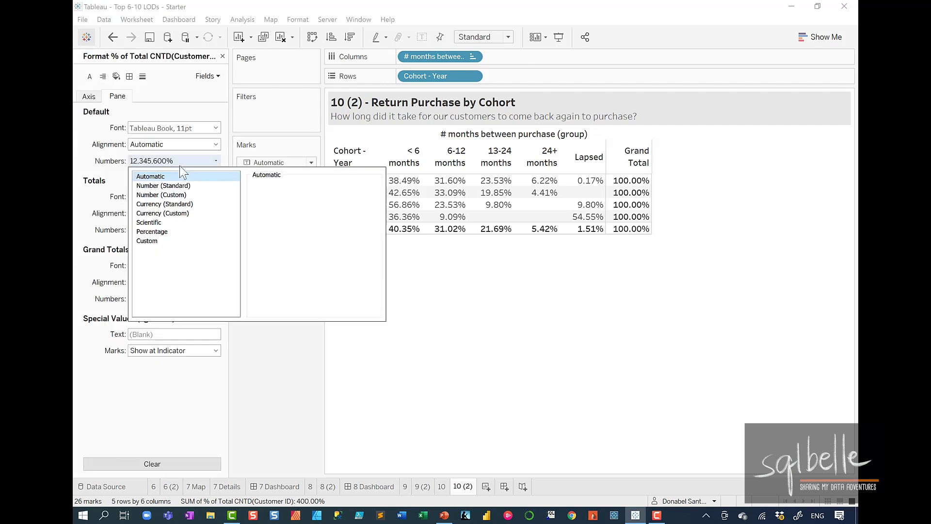
click(154, 232)
click(285, 204)
click(285, 204)
click(307, 368)
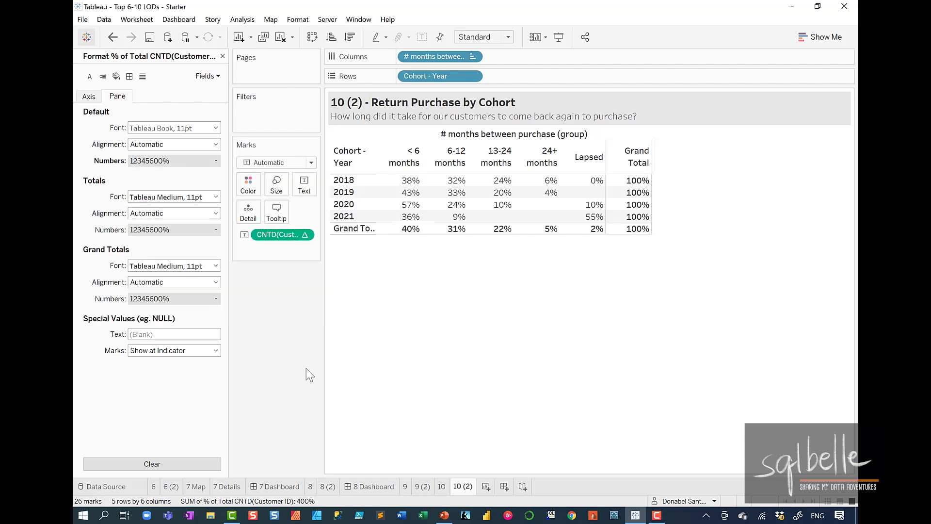
click(222, 55)
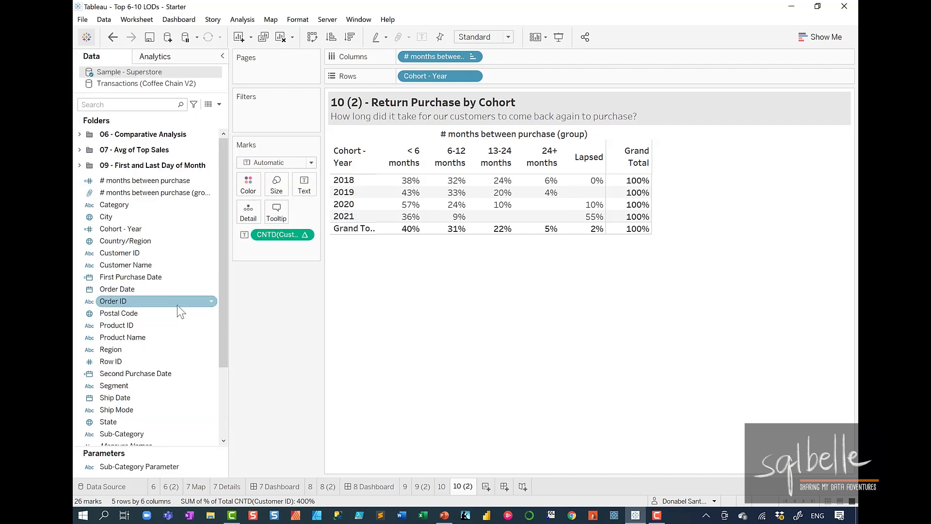
Add a plain distinct count of Customer ID to the table and move Measure Names to the rows before Cohort - Year.
drag(116, 253, 456, 192)
click(423, 271)
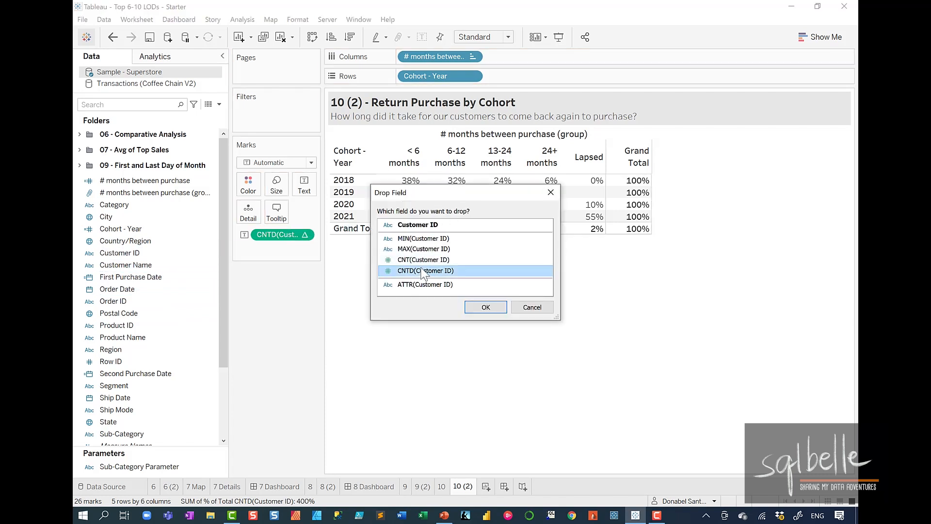
click(476, 307)
mouse_move(472, 64)
mouse_down()
mouse_move(439, 67)
mouse_move(600, 87)
mouse_move(502, 58)
mouse_move(405, 130)
mouse_move(363, 119)
mouse_up()
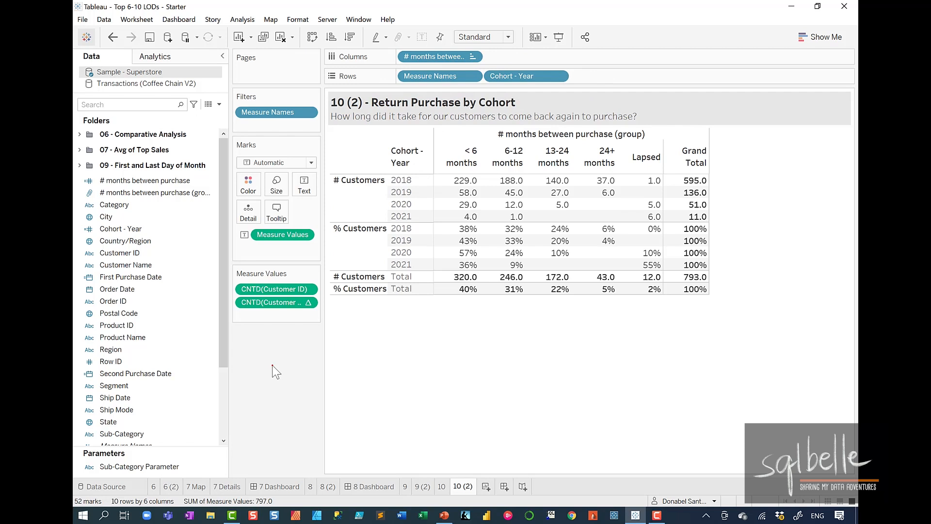
Color the table by Measure Values as well and set the mark type to Square to make a highlight table.
mouse_move(313, 220)
mouse_down()
mouse_move(338, 250)
mouse_move(333, 232)
mouse_move(249, 179)
mouse_move(248, 194)
mouse_up()
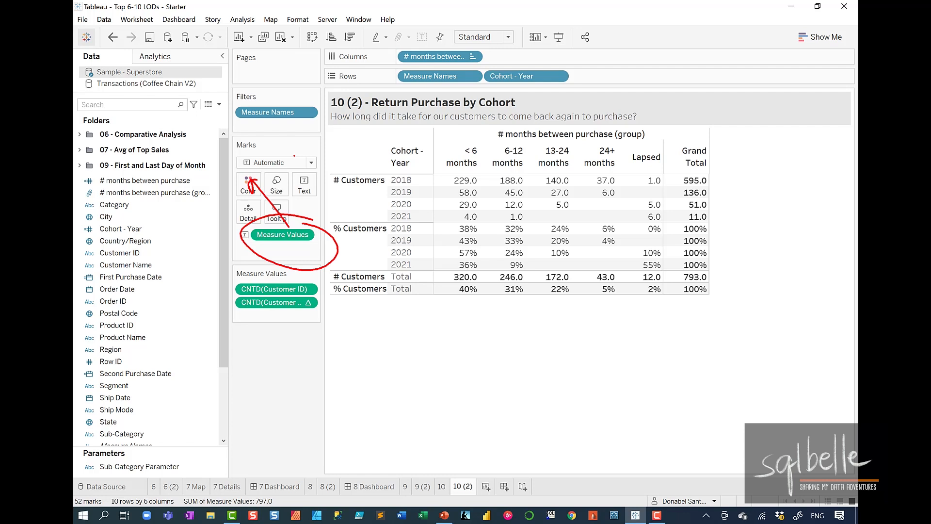
key(Escape)
mouse_move(268, 234)
mouse_down()
mouse_move(249, 190)
mouse_move(256, 194)
mouse_up()
click(270, 163)
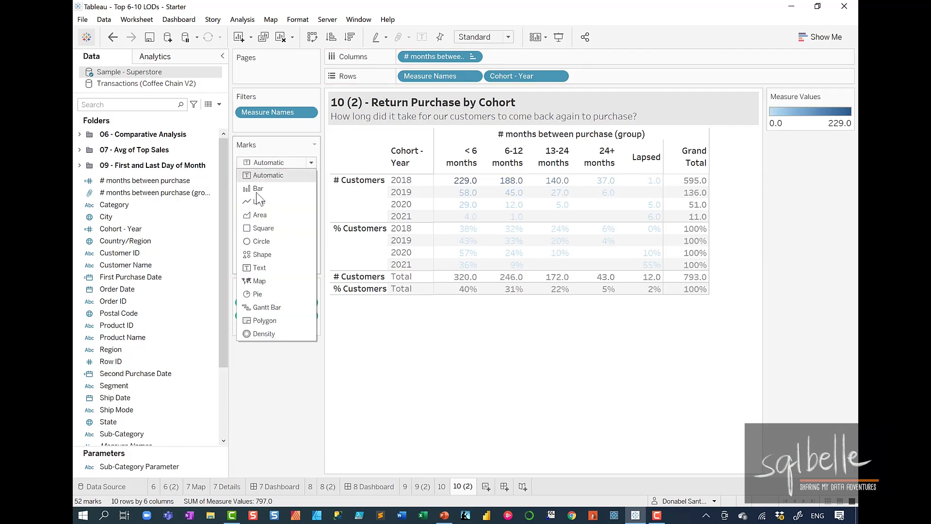
click(257, 228)
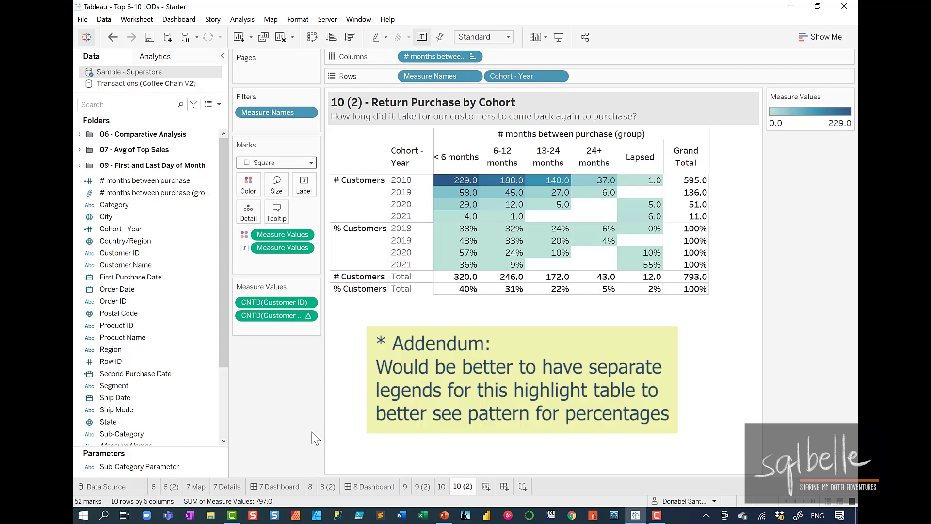